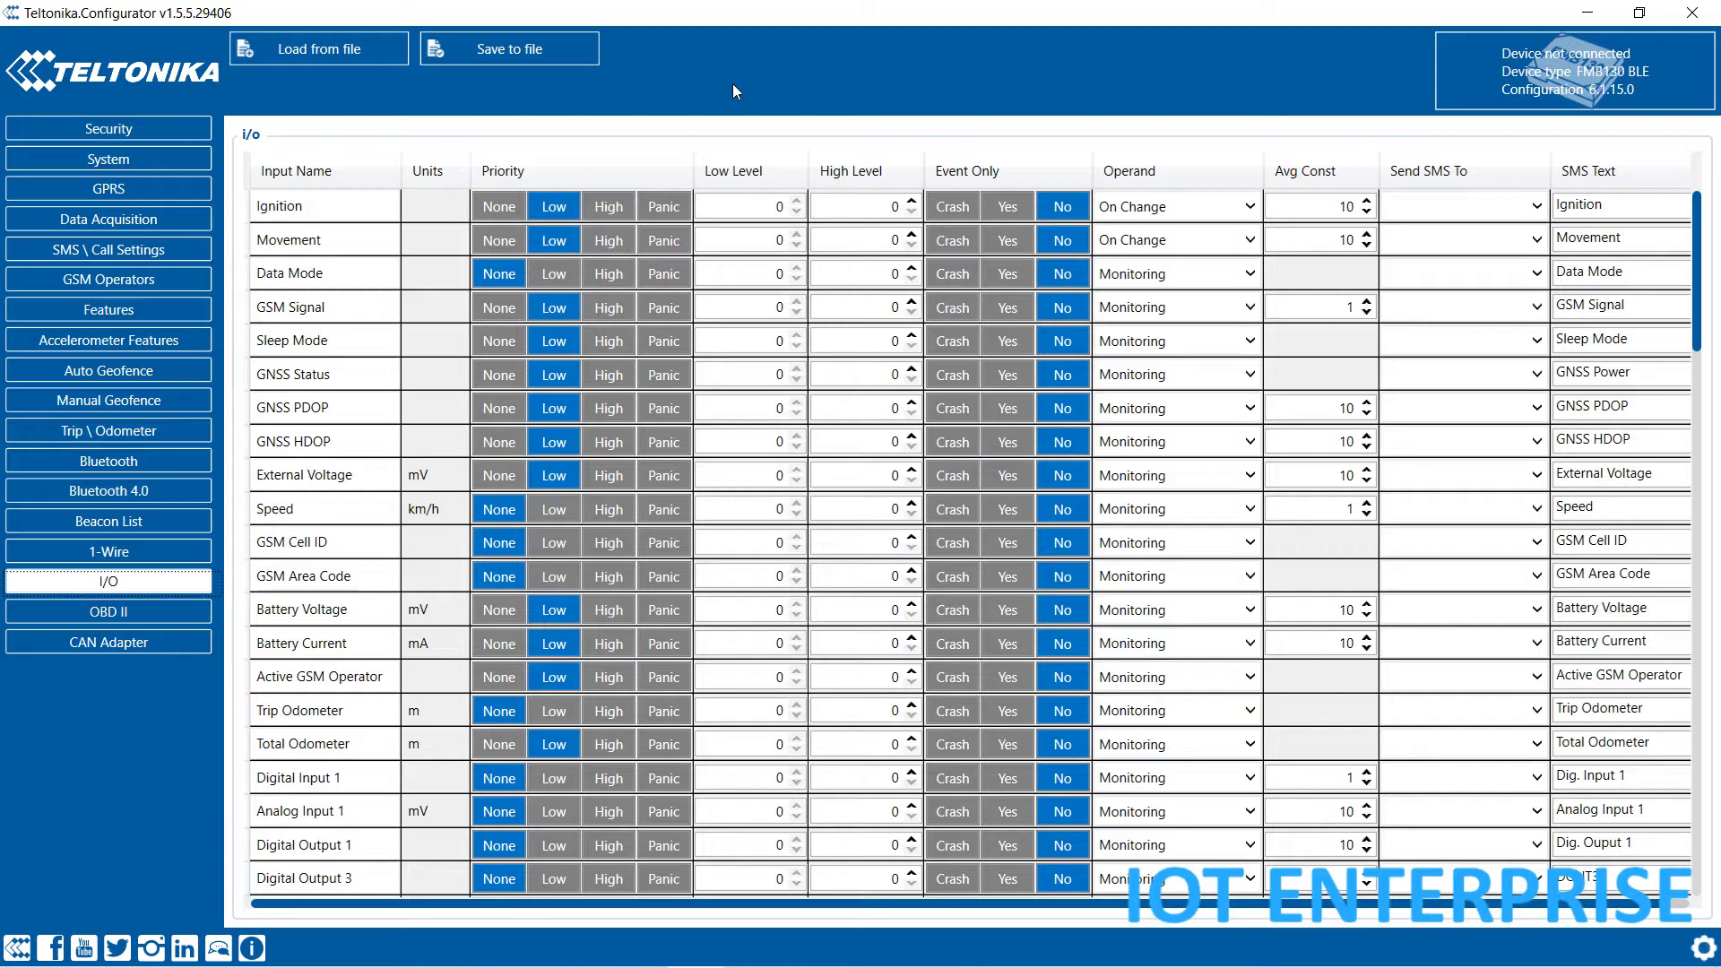
Examine the list of I/O elements and their priority settings, from Ignition down to the BLE custom inputs
{"action": "mouse_move", "coordinate": [726, 177]}
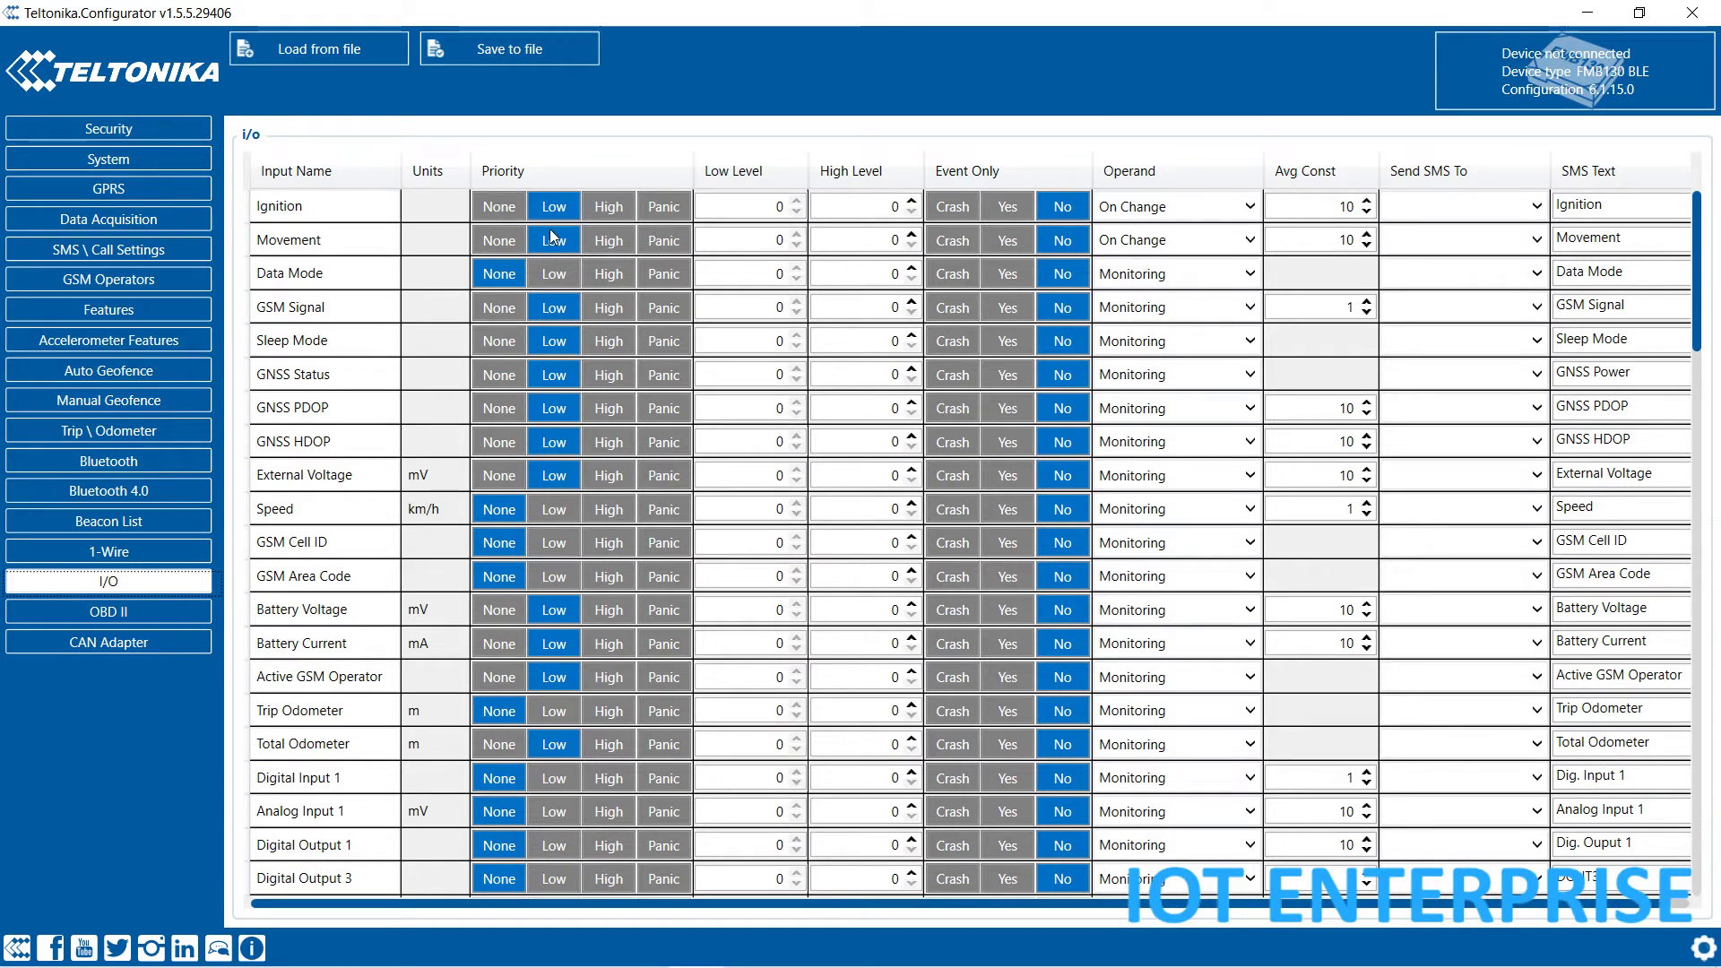
{"action": "scroll", "coordinate": [543, 376], "scroll_direction": "down", "scroll_amount": 3}
{"action": "scroll", "coordinate": [547, 395], "scroll_direction": "down", "scroll_amount": 1}
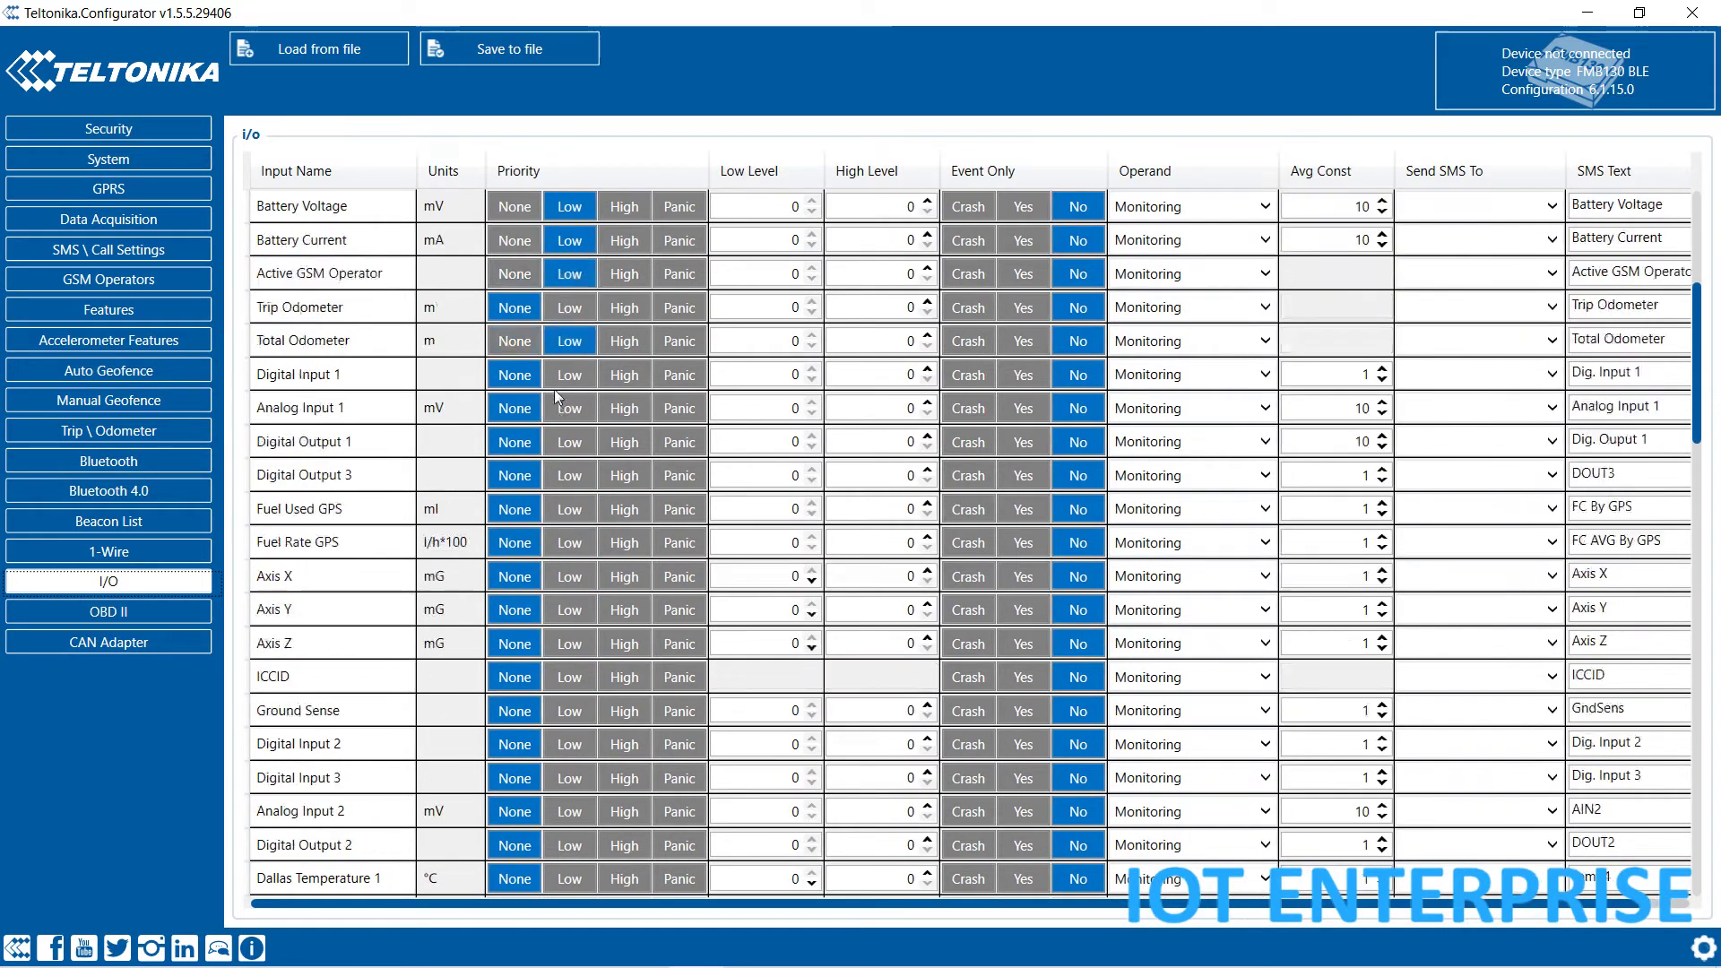
{"action": "scroll", "coordinate": [556, 387], "scroll_direction": "up", "scroll_amount": 4}
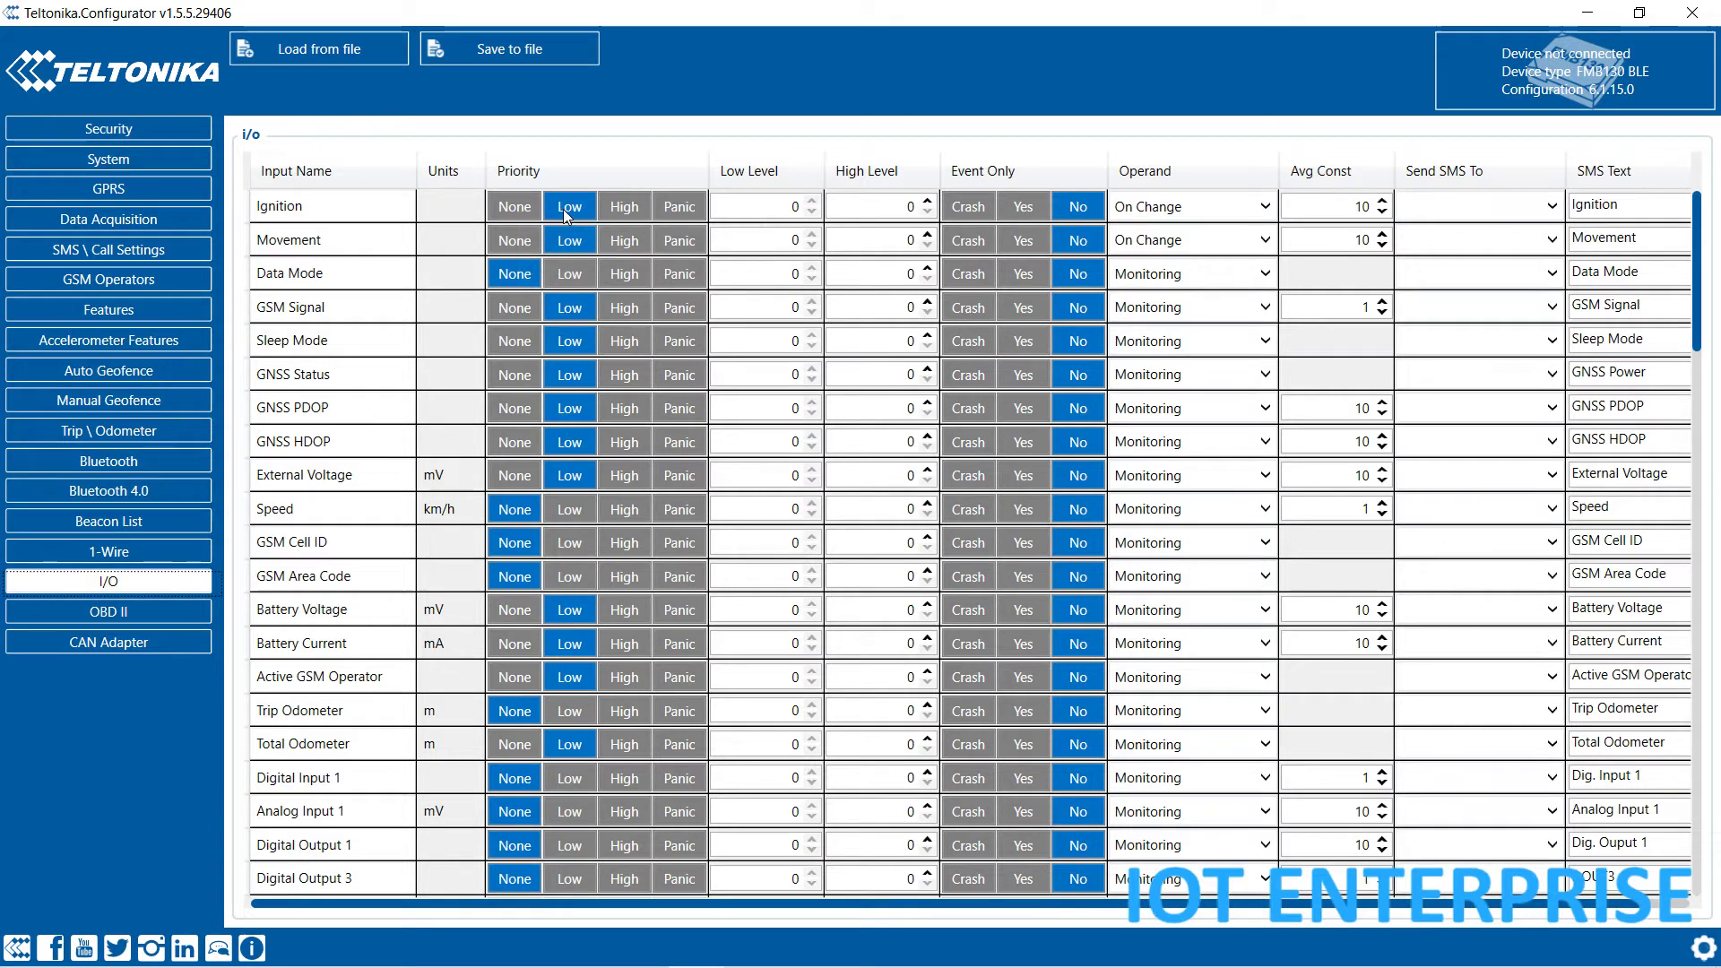
{"action": "scroll", "coordinate": [572, 326], "scroll_direction": "down", "scroll_amount": 12}
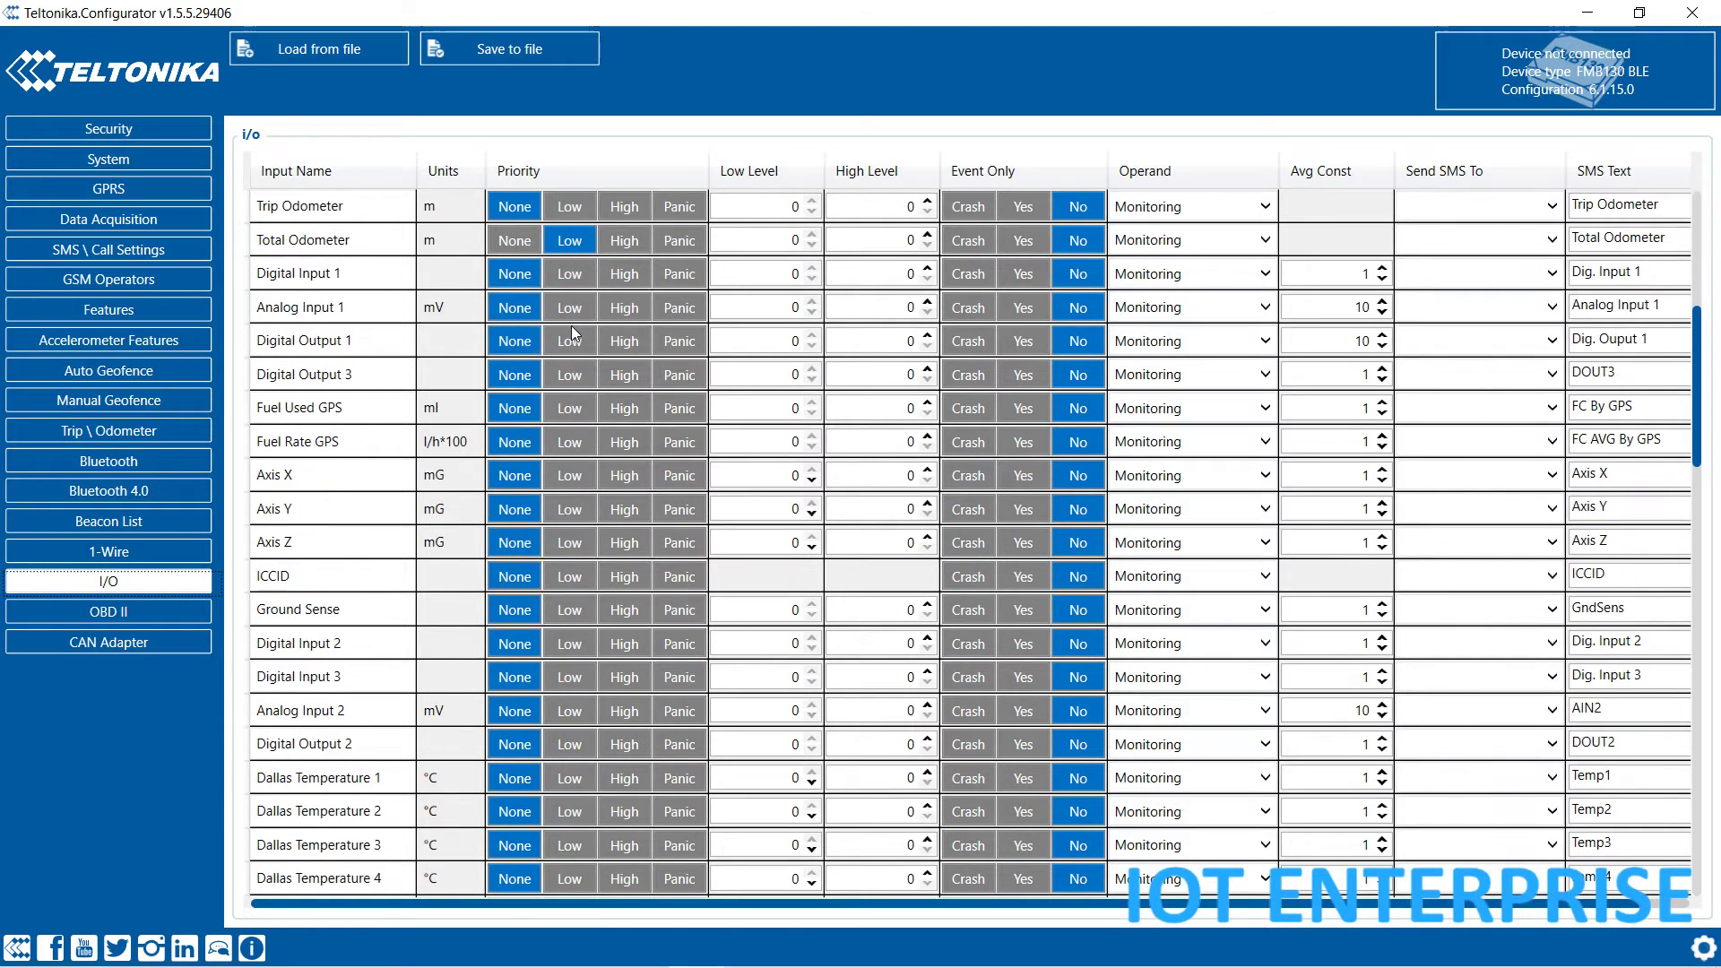
{"action": "scroll", "coordinate": [574, 314], "scroll_direction": "down", "scroll_amount": 5}
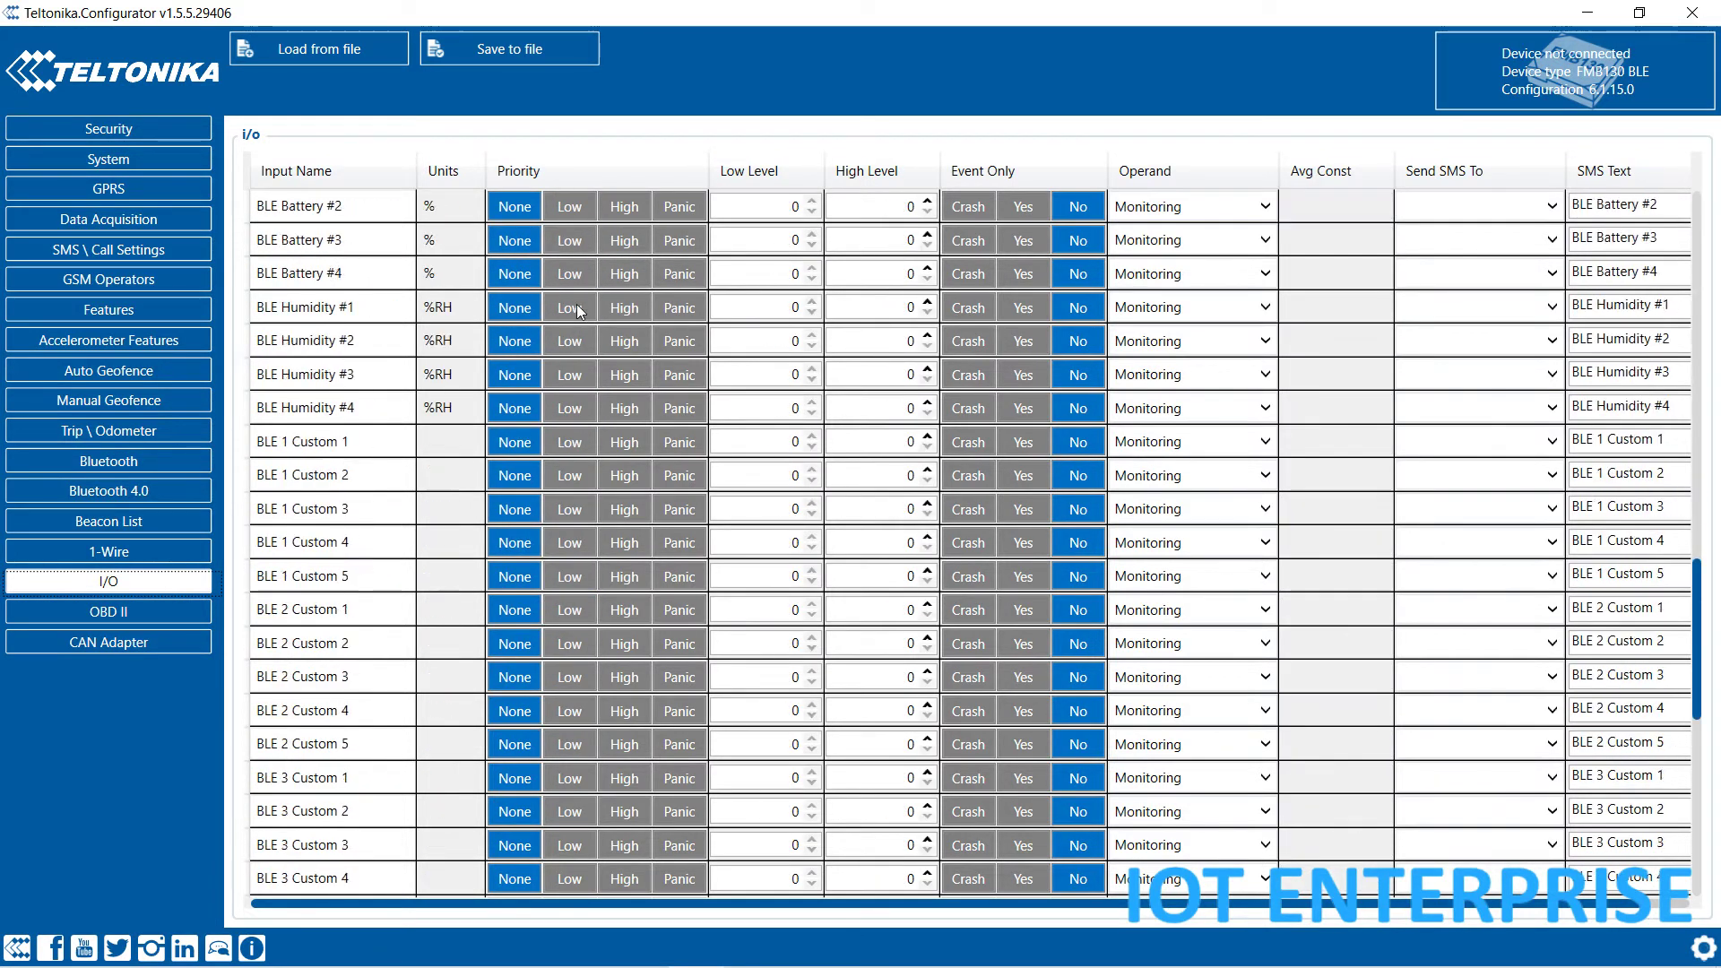
{"action": "scroll", "coordinate": [574, 314], "scroll_direction": "up", "scroll_amount": 5}
{"action": "scroll", "coordinate": [578, 312], "scroll_direction": "up", "scroll_amount": 11}
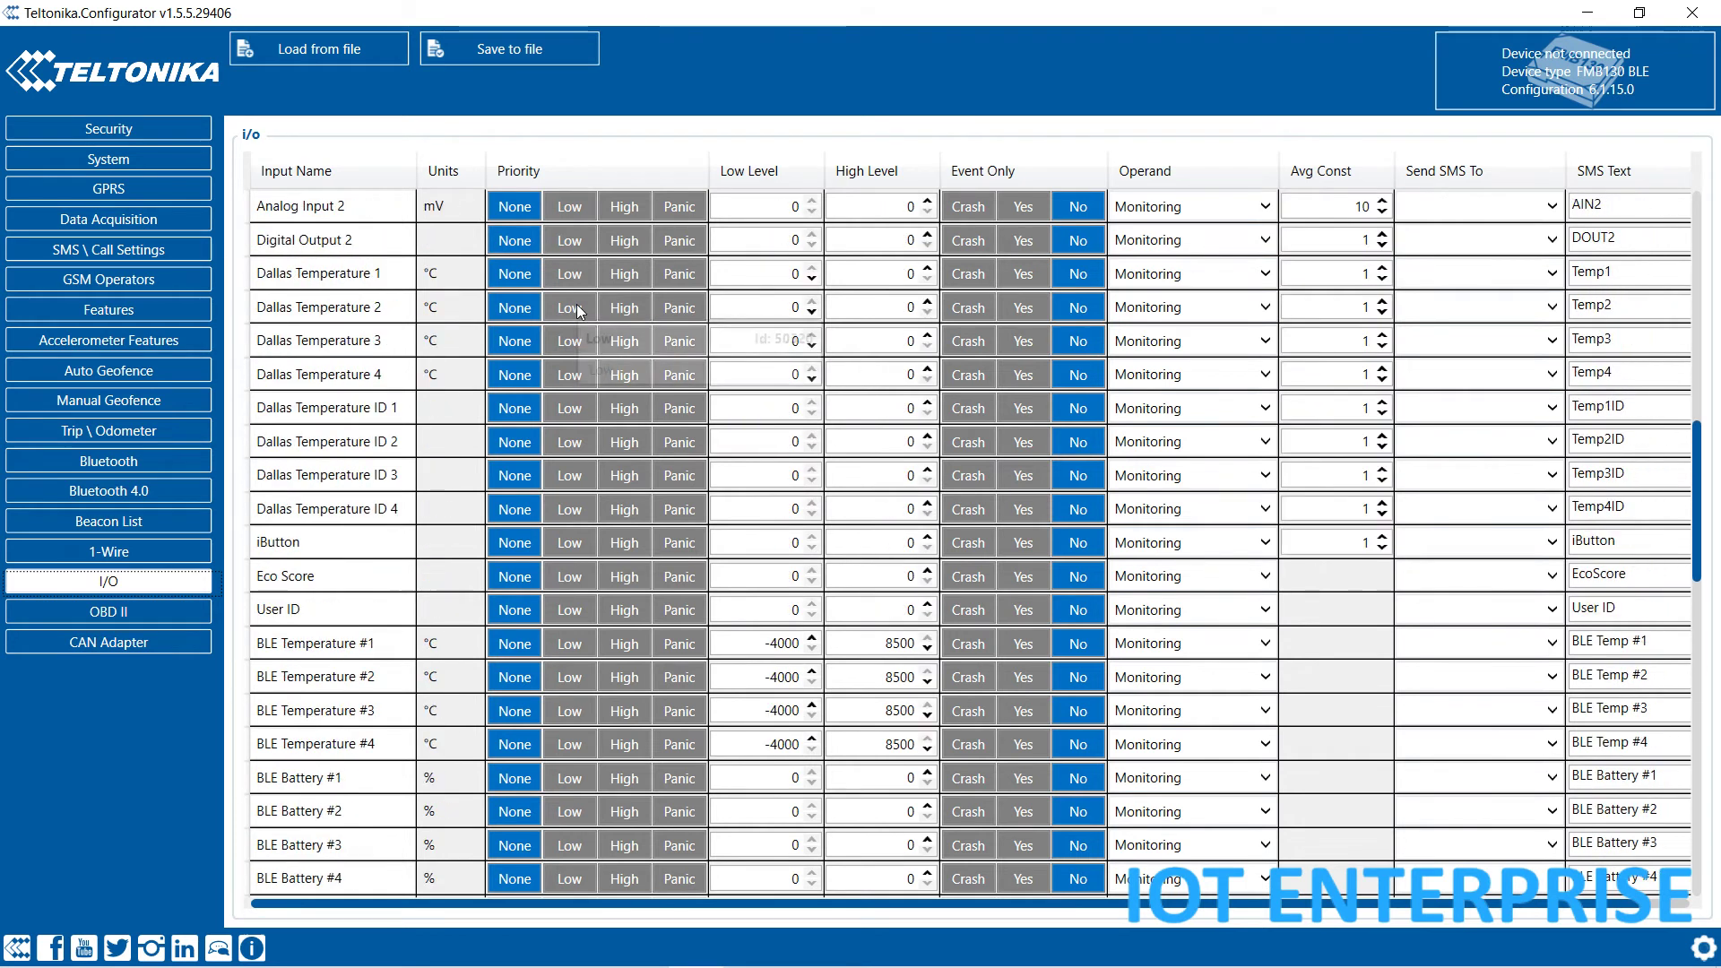
{"action": "scroll", "coordinate": [624, 275], "scroll_direction": "up", "scroll_amount": 2}
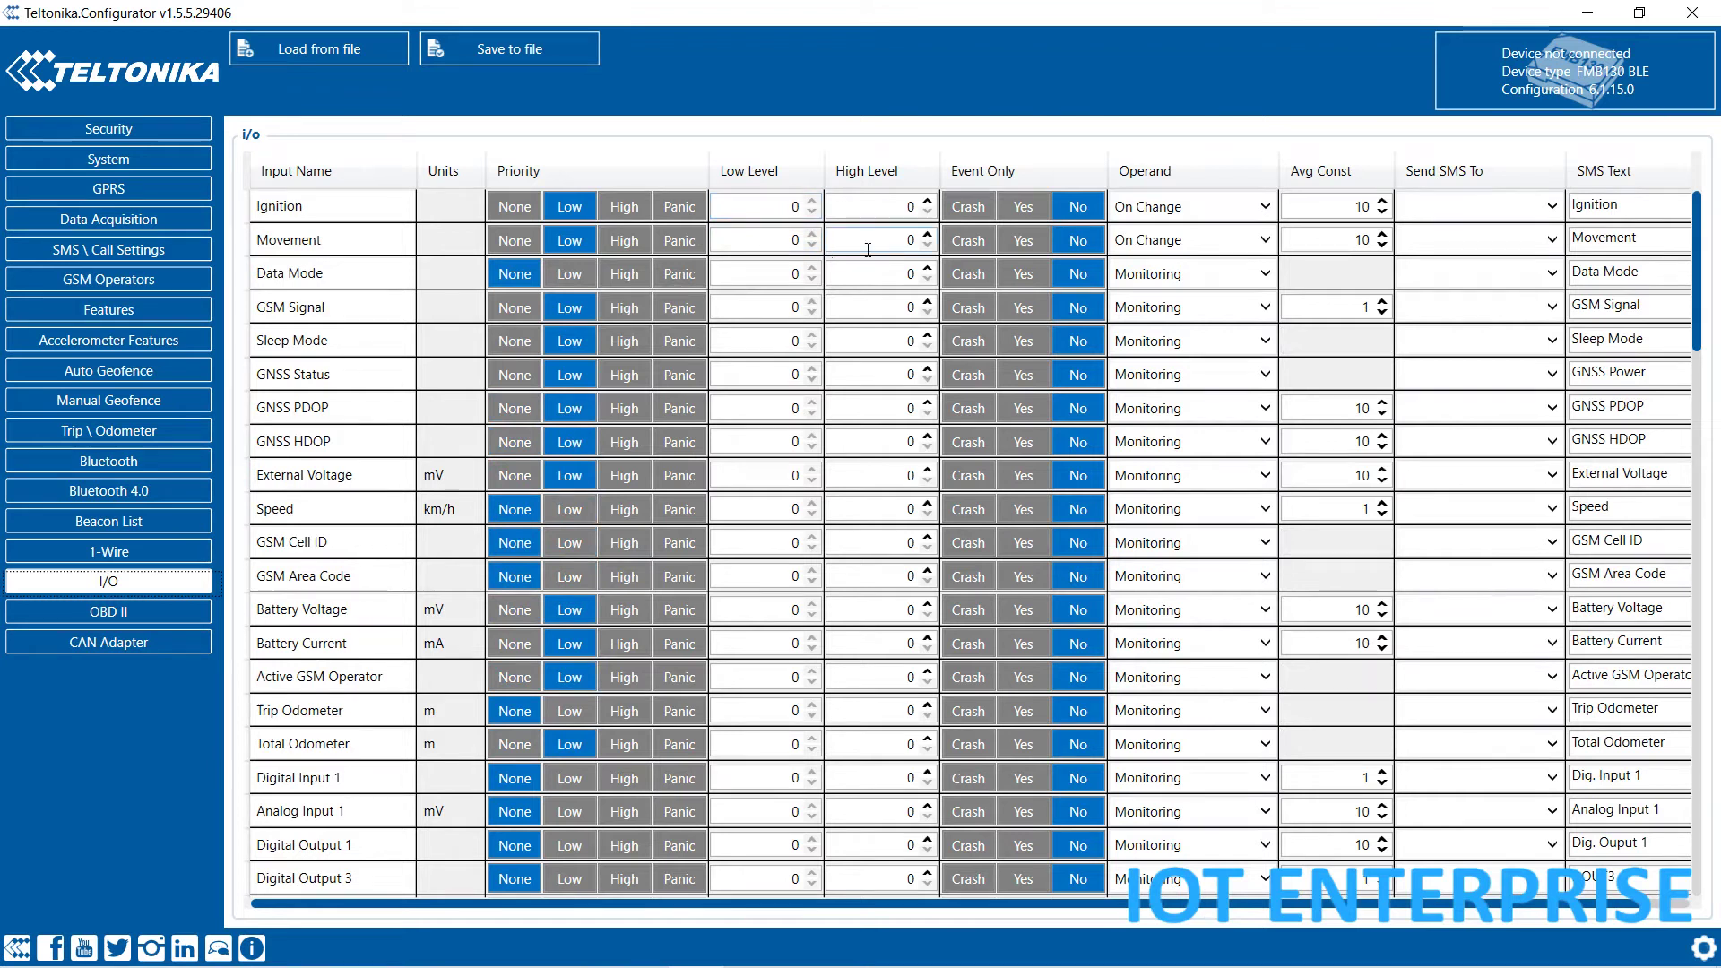
Examine the Ignition element's high level, operand choices, averaging constant and SMS recipient options
{"action": "left_click", "coordinate": [899, 201]}
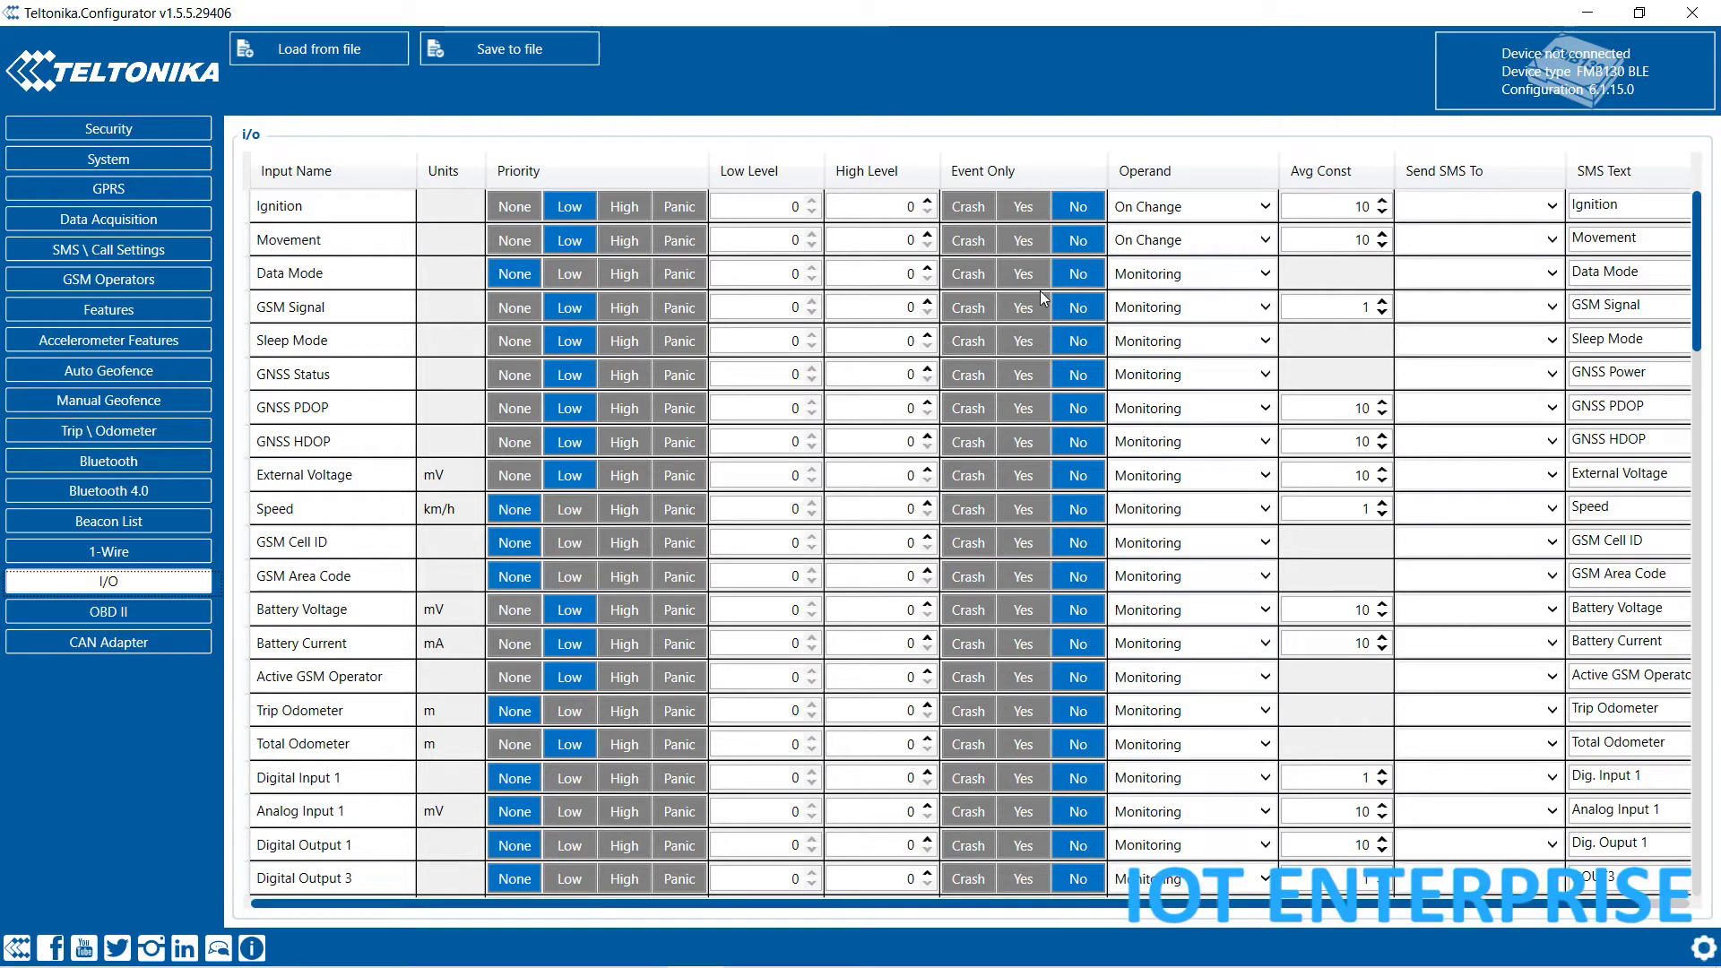
{"action": "left_click", "coordinate": [1268, 210]}
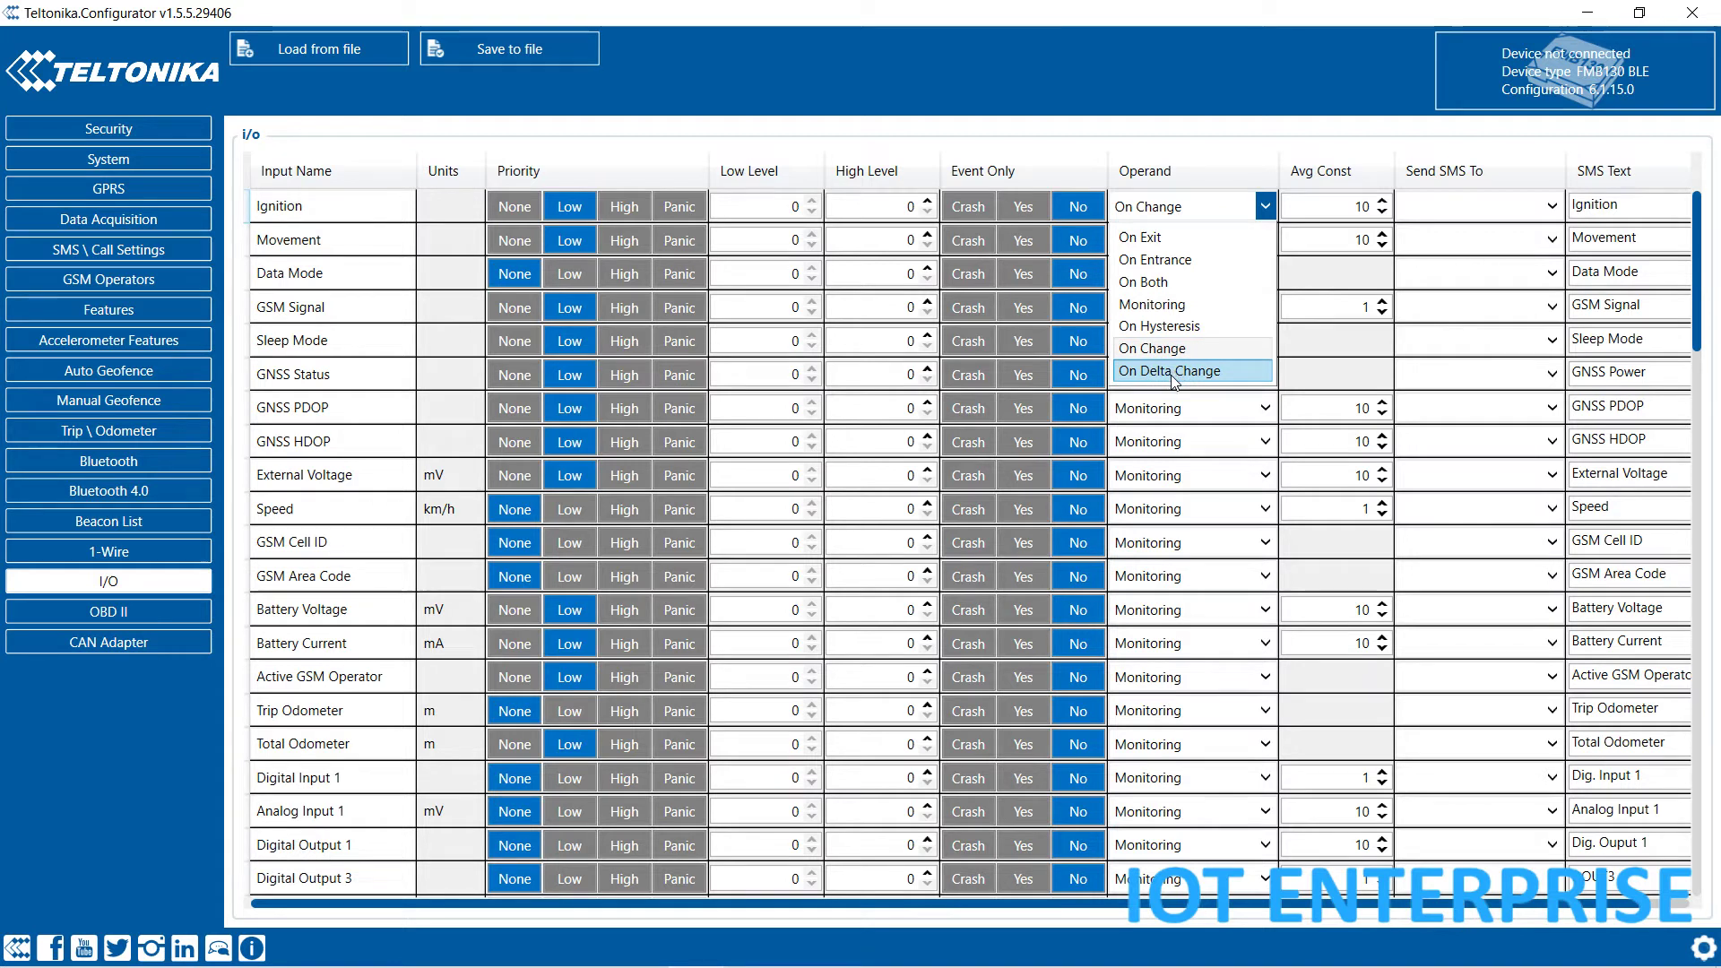
{"action": "left_click", "coordinate": [1345, 209]}
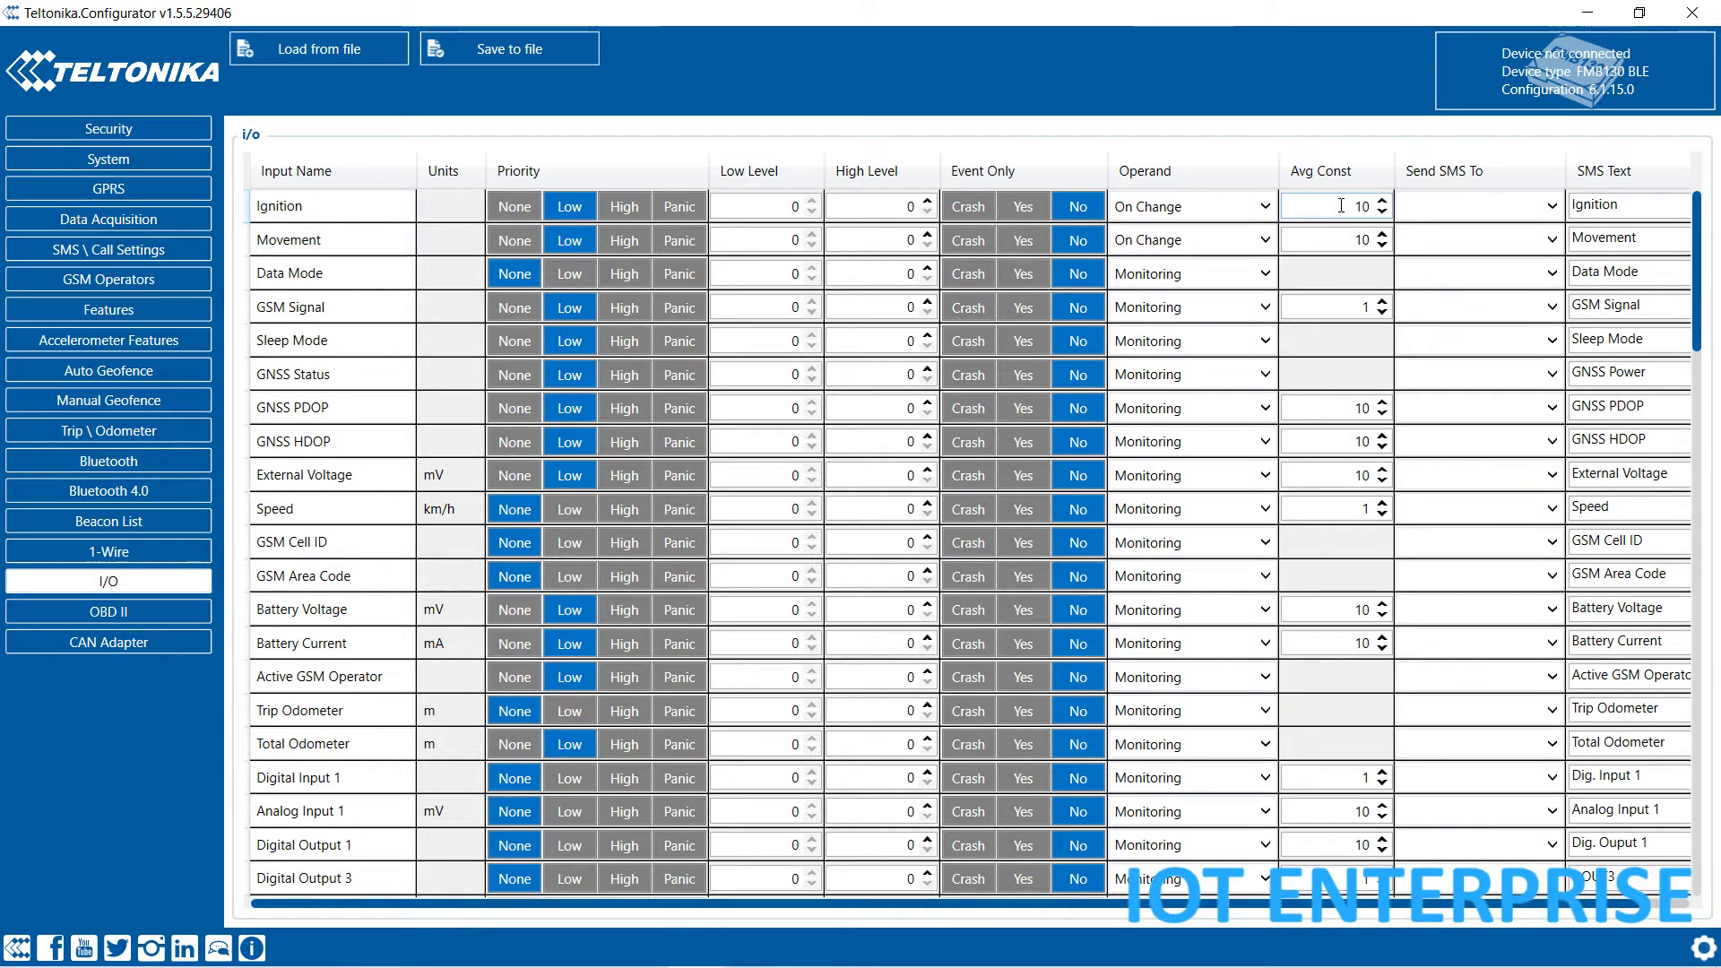
{"action": "left_click", "coordinate": [1553, 208]}
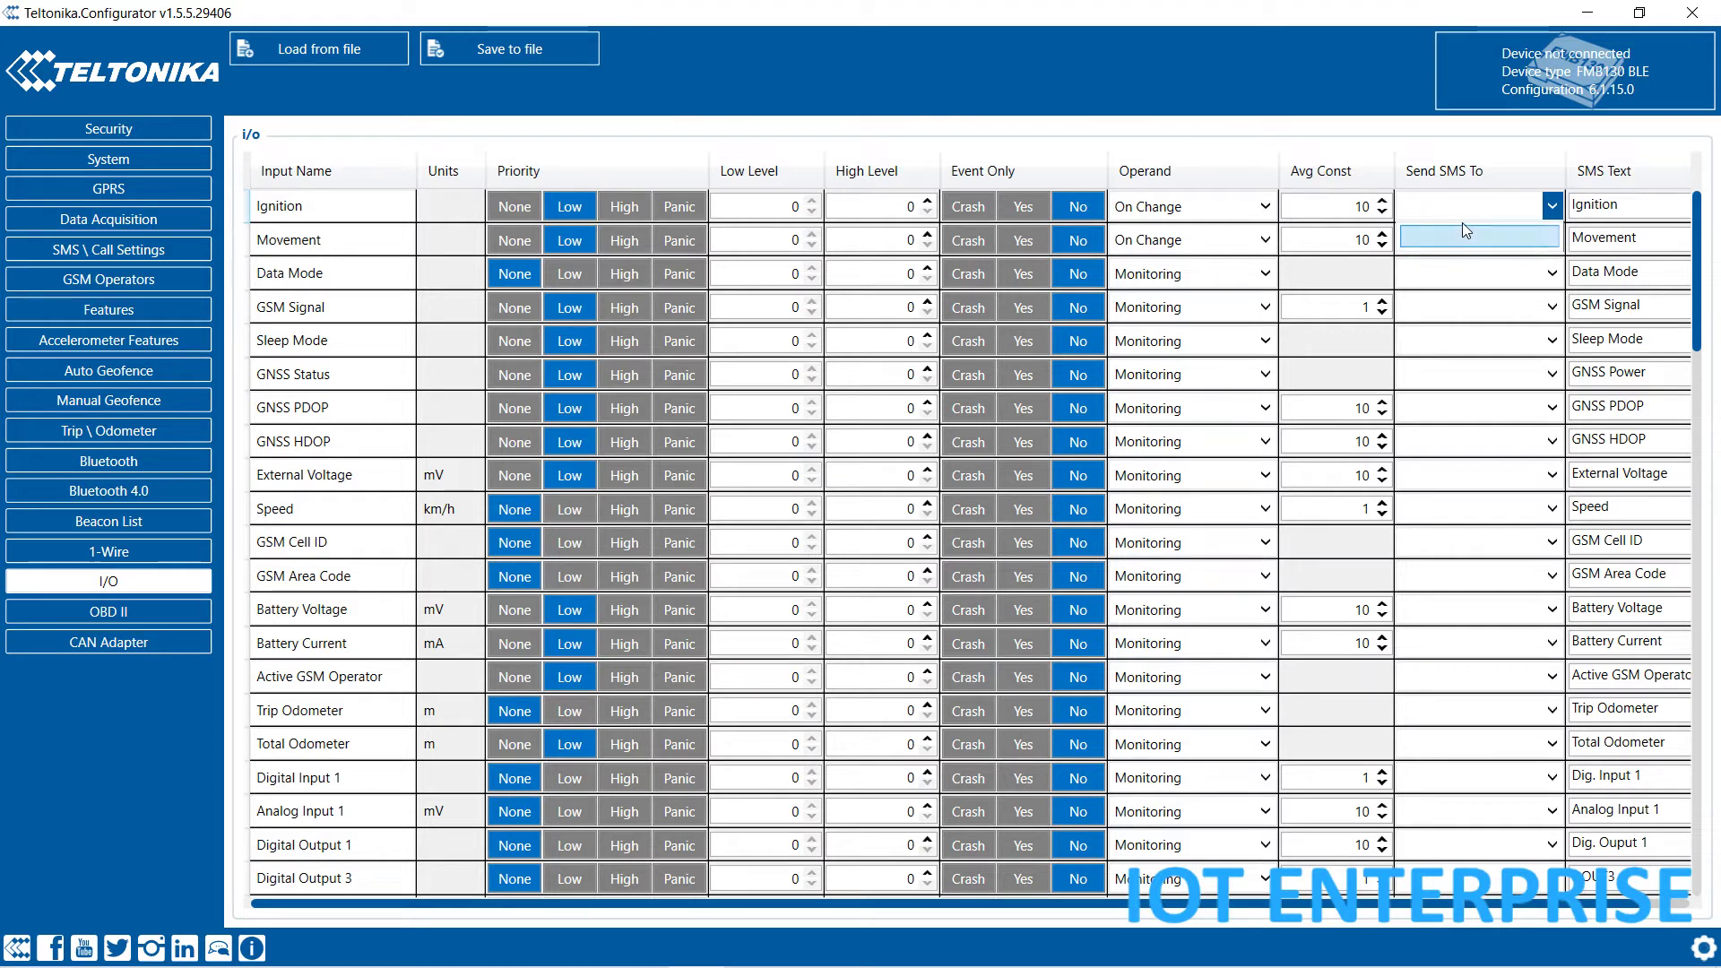
{"action": "left_click", "coordinate": [1634, 437]}
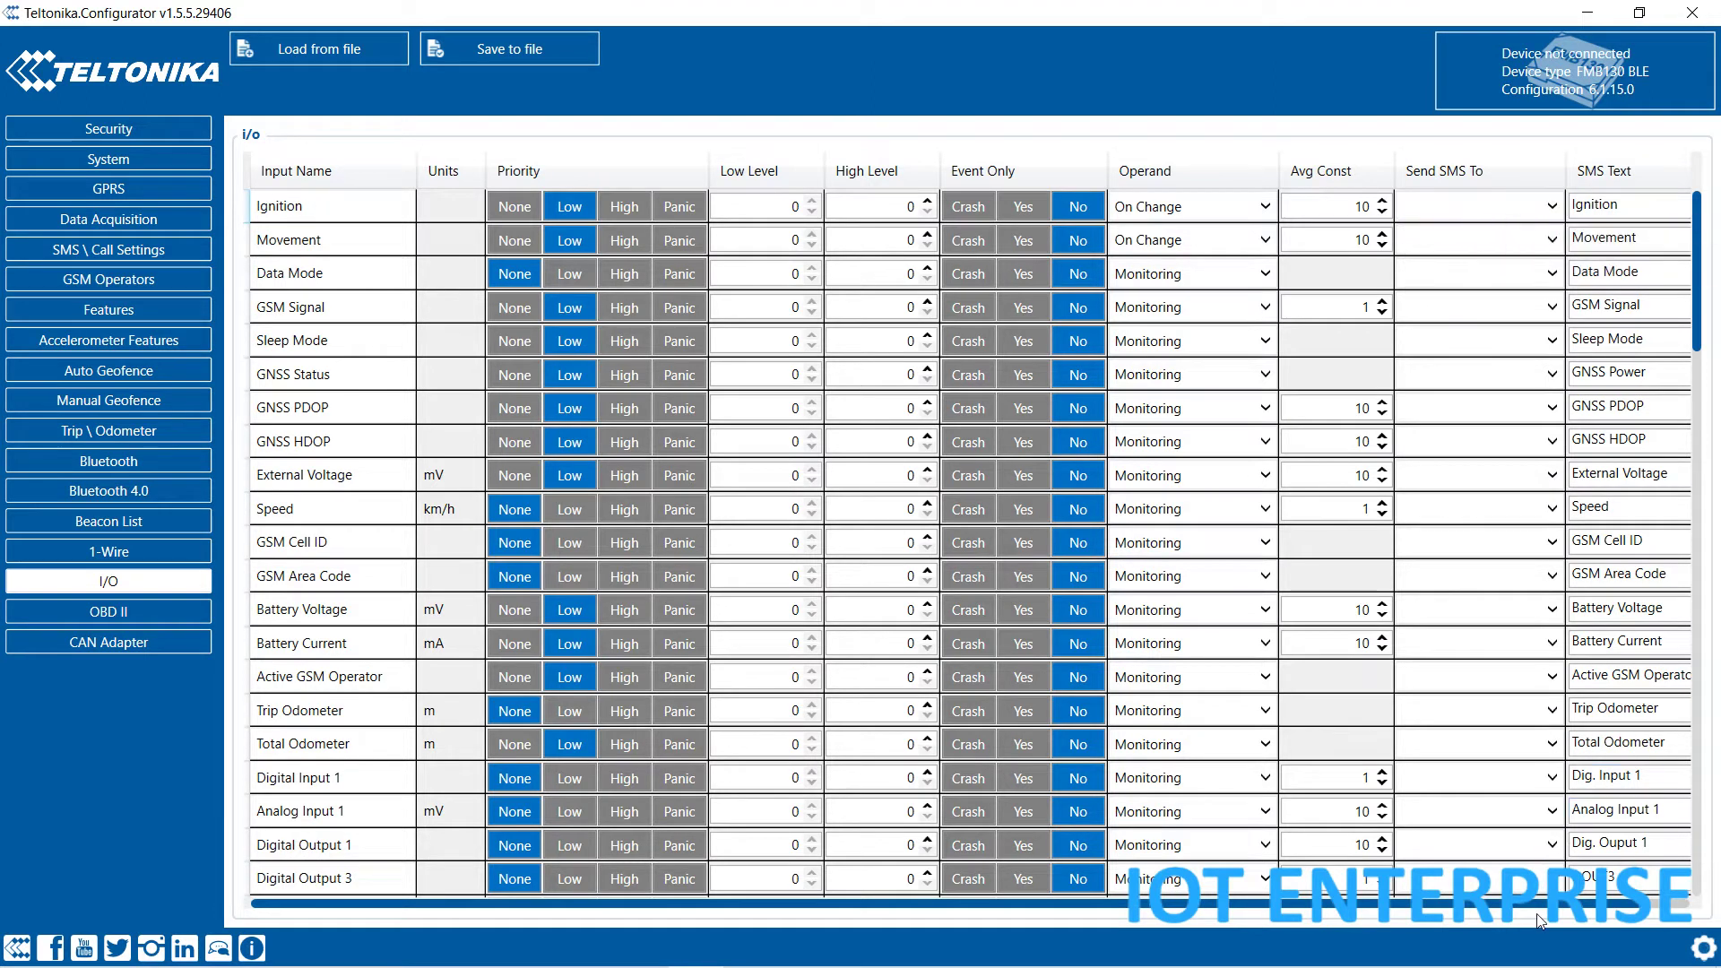
{"action": "scroll", "coordinate": [1542, 906], "scroll_direction": "right", "scroll_amount": 2}
{"action": "scroll", "coordinate": [1542, 905], "scroll_direction": "left", "scroll_amount": 2}
{"action": "left_click", "coordinate": [1265, 206]}
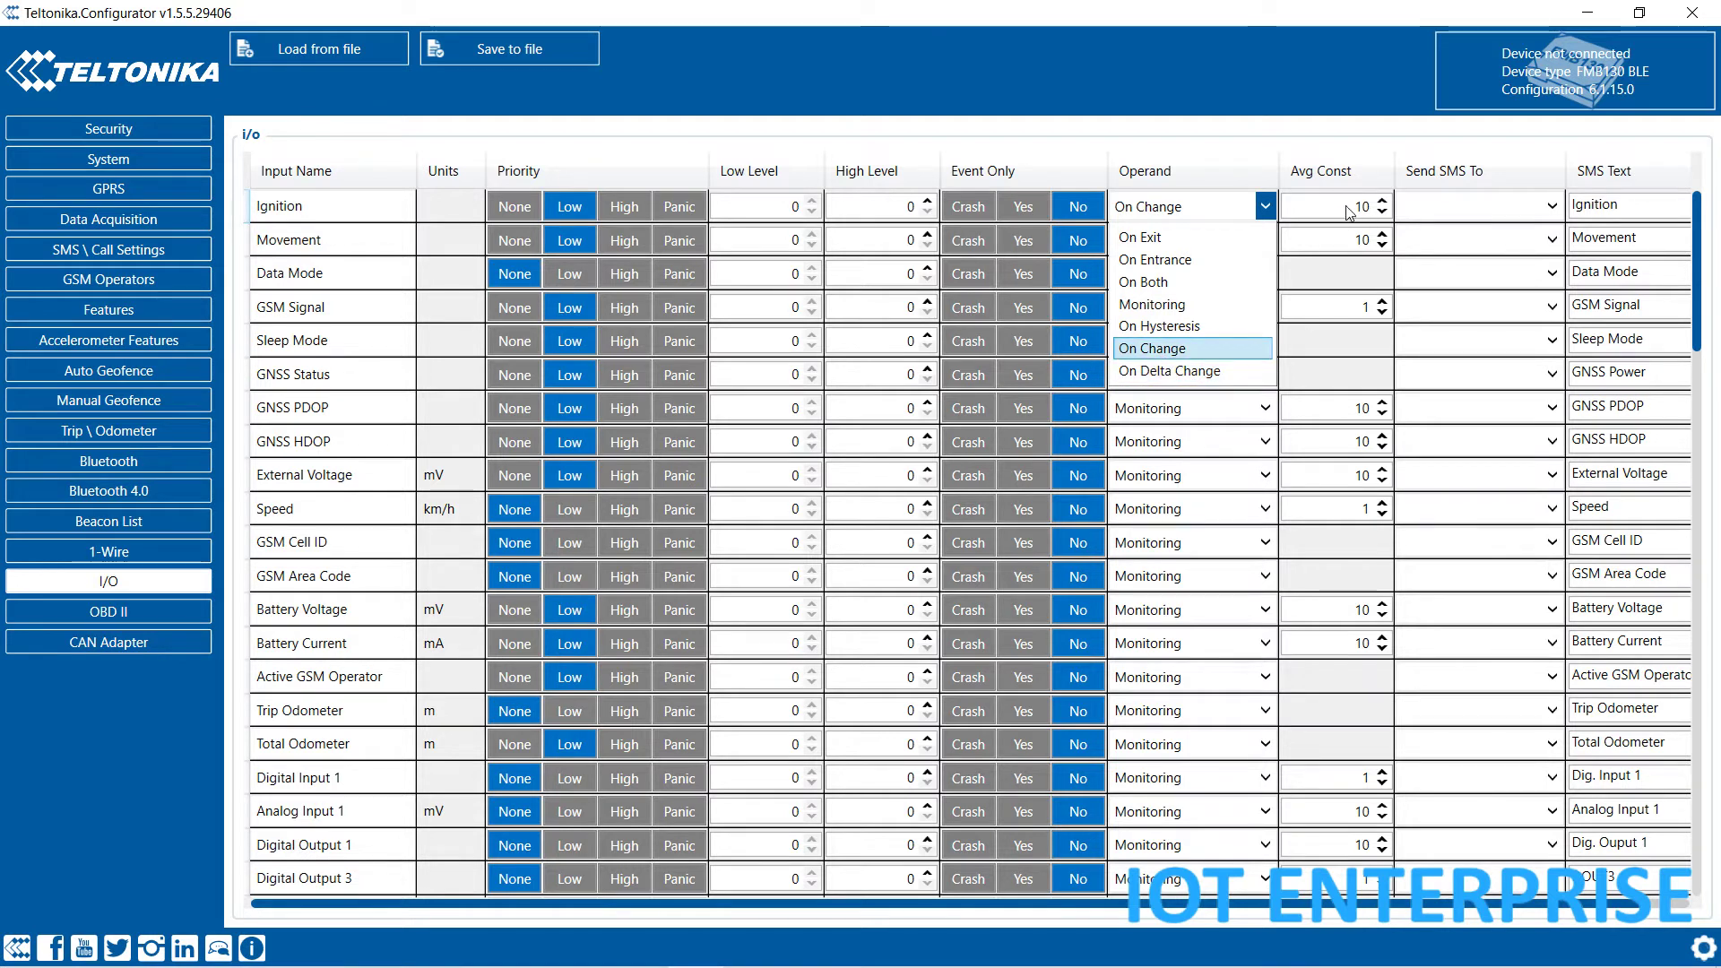
{"action": "mouse_move", "coordinate": [1351, 211]}
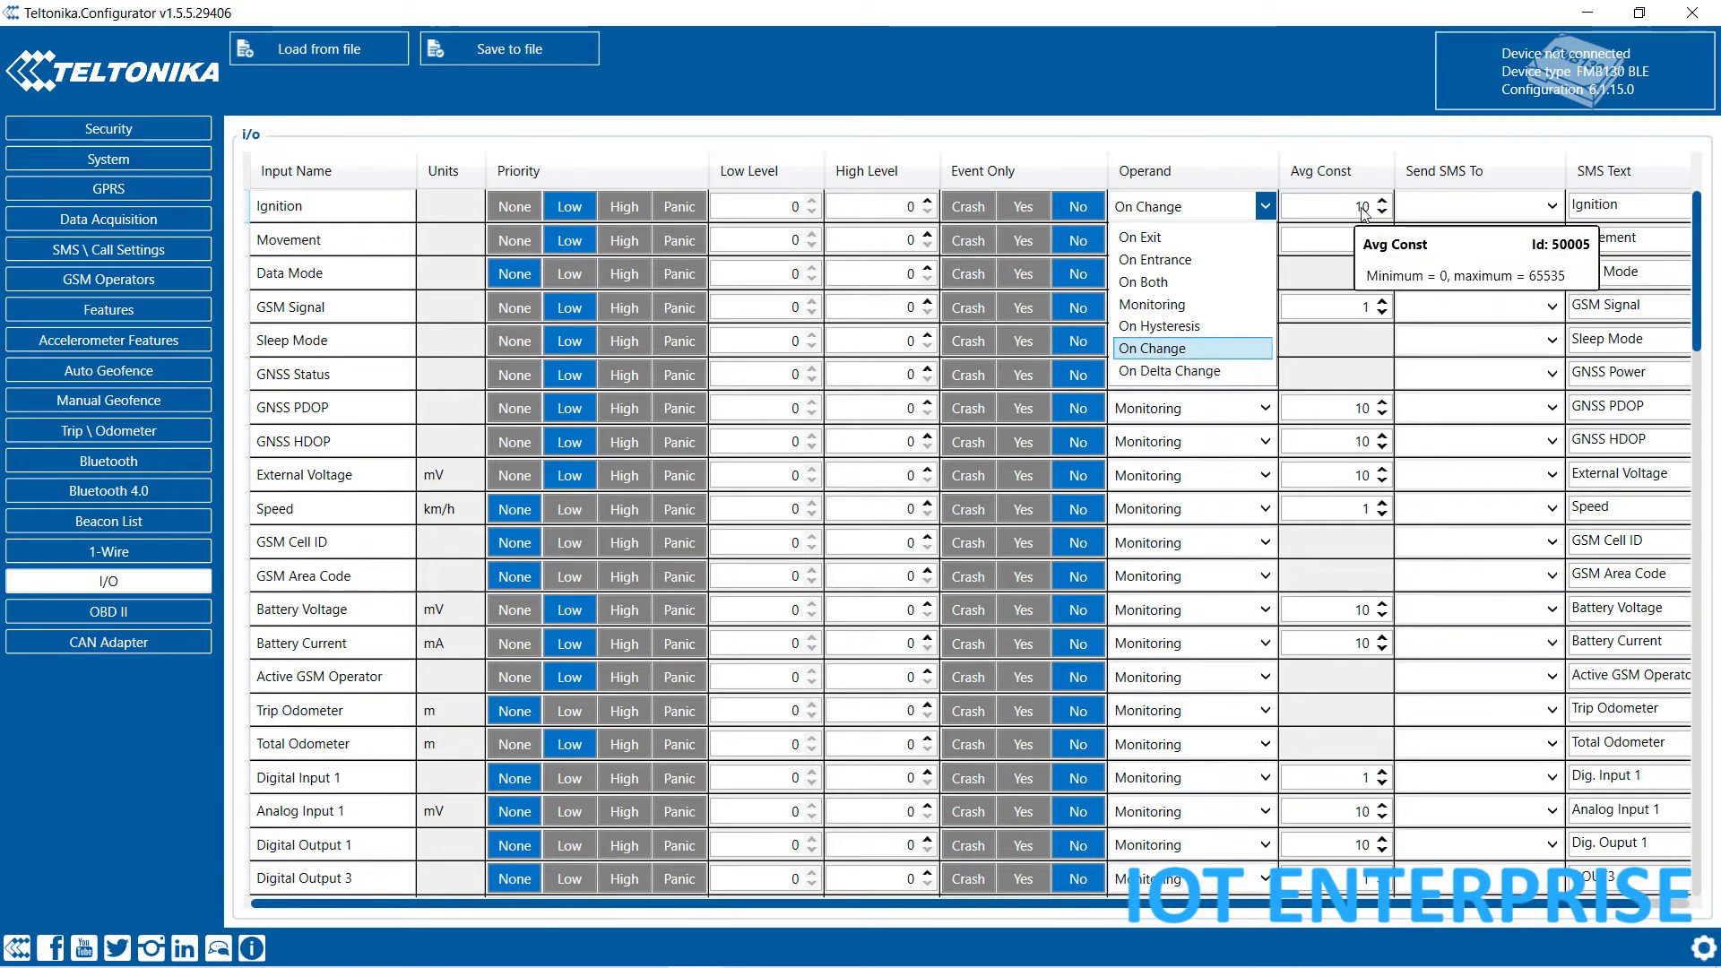
{"action": "left_click", "coordinate": [363, 488]}
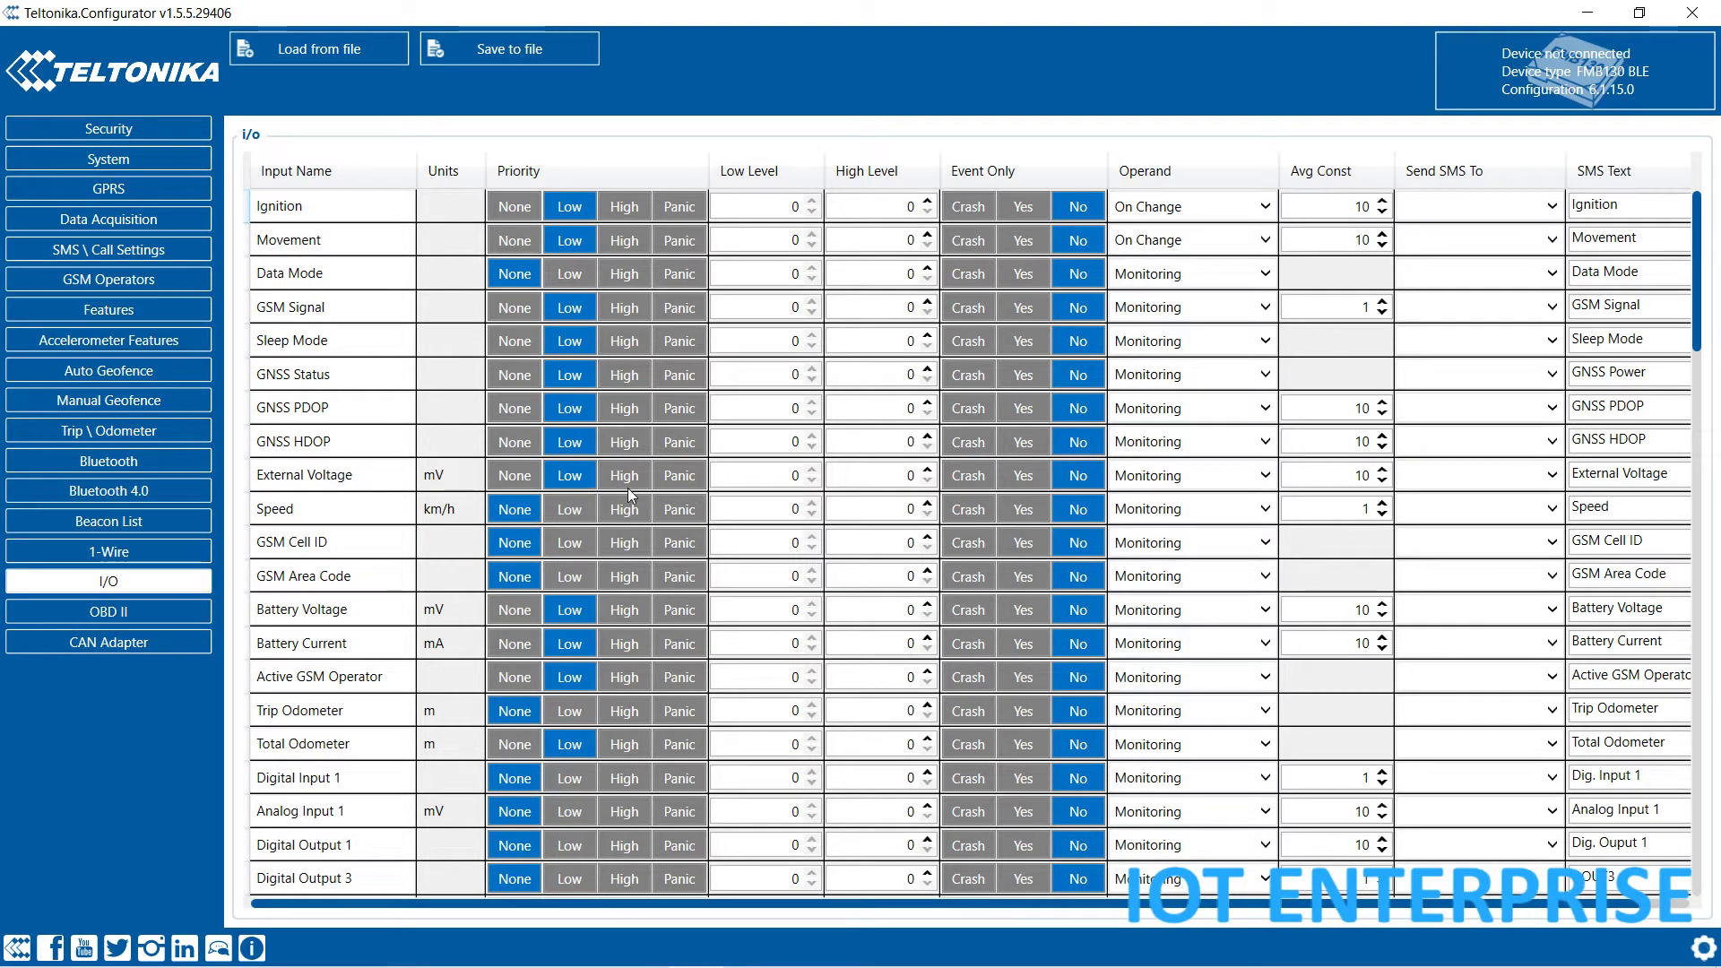
Configure the Speed element with Low priority, the On Delta Change operand and an averaging constant of 10
{"action": "mouse_move", "coordinate": [1352, 482]}
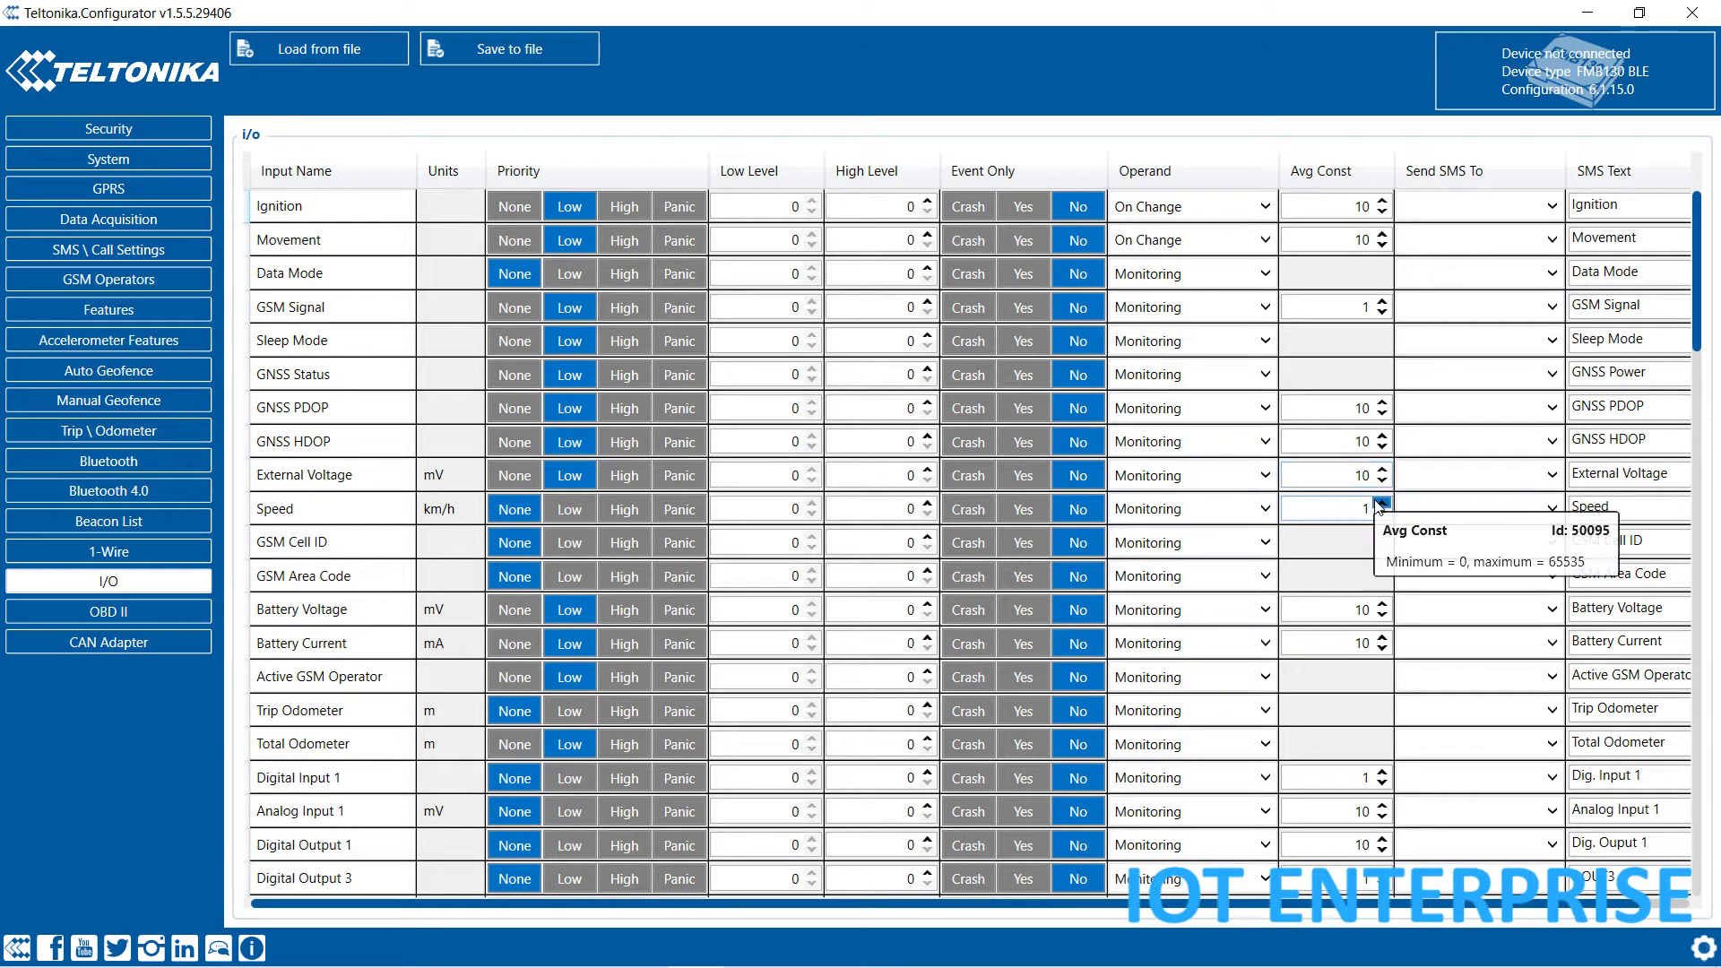
{"action": "mouse_move", "coordinate": [567, 520]}
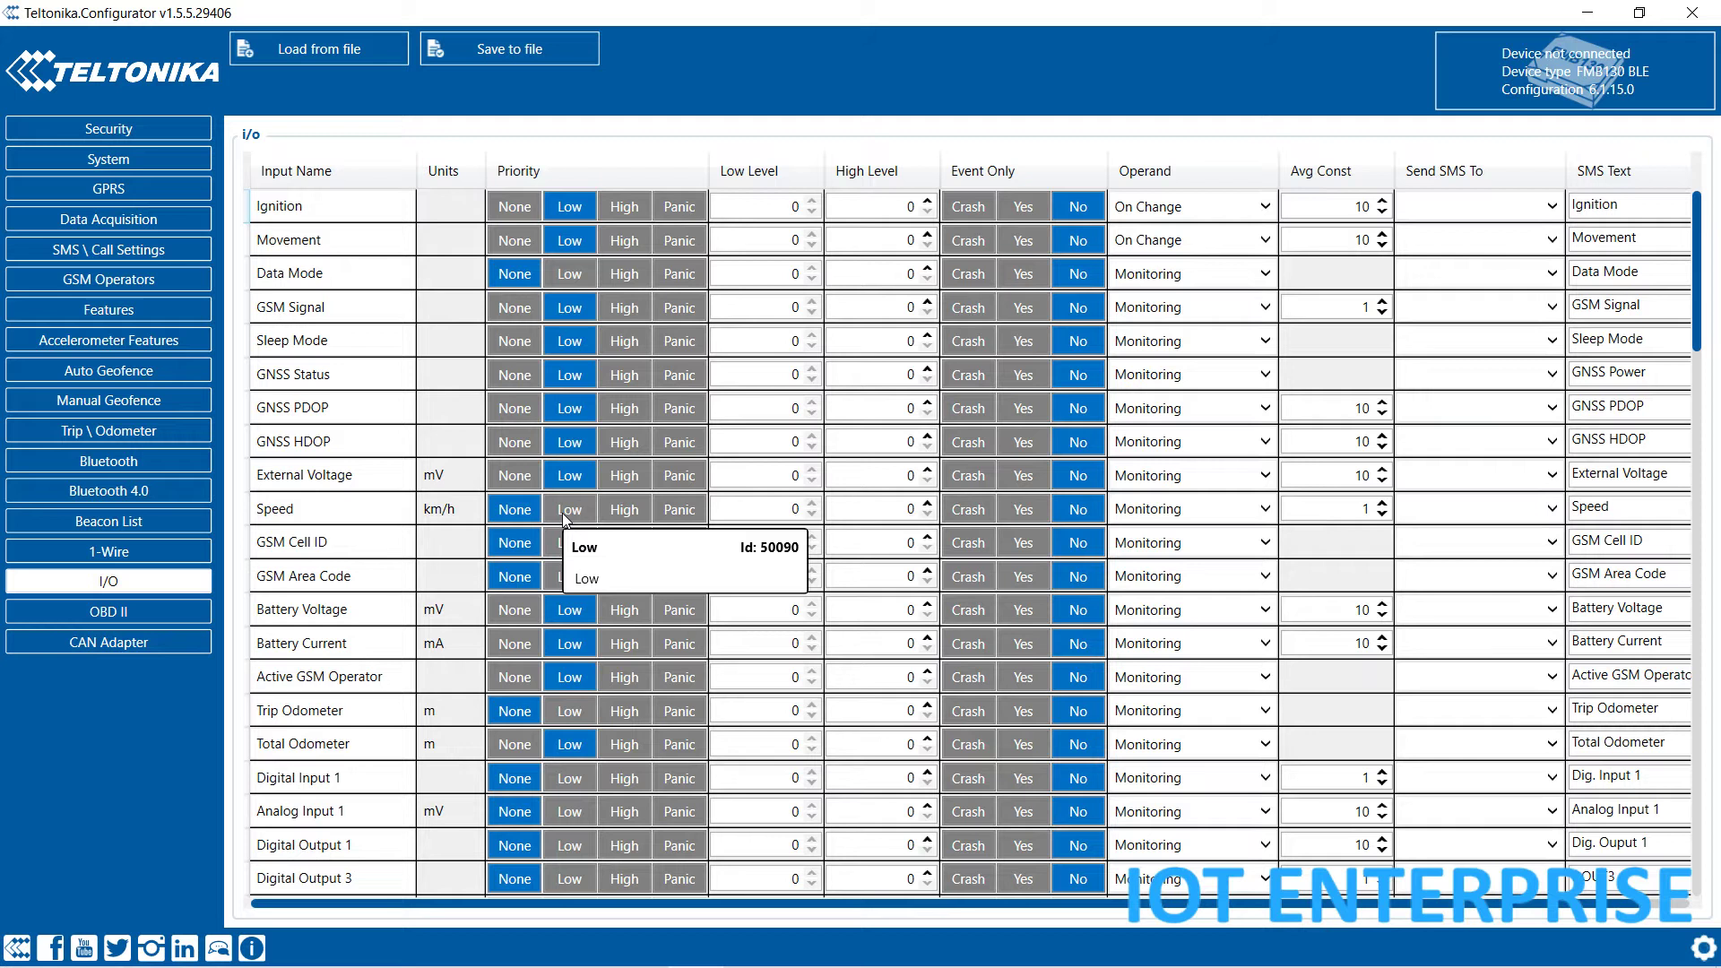
{"action": "left_click", "coordinate": [571, 511]}
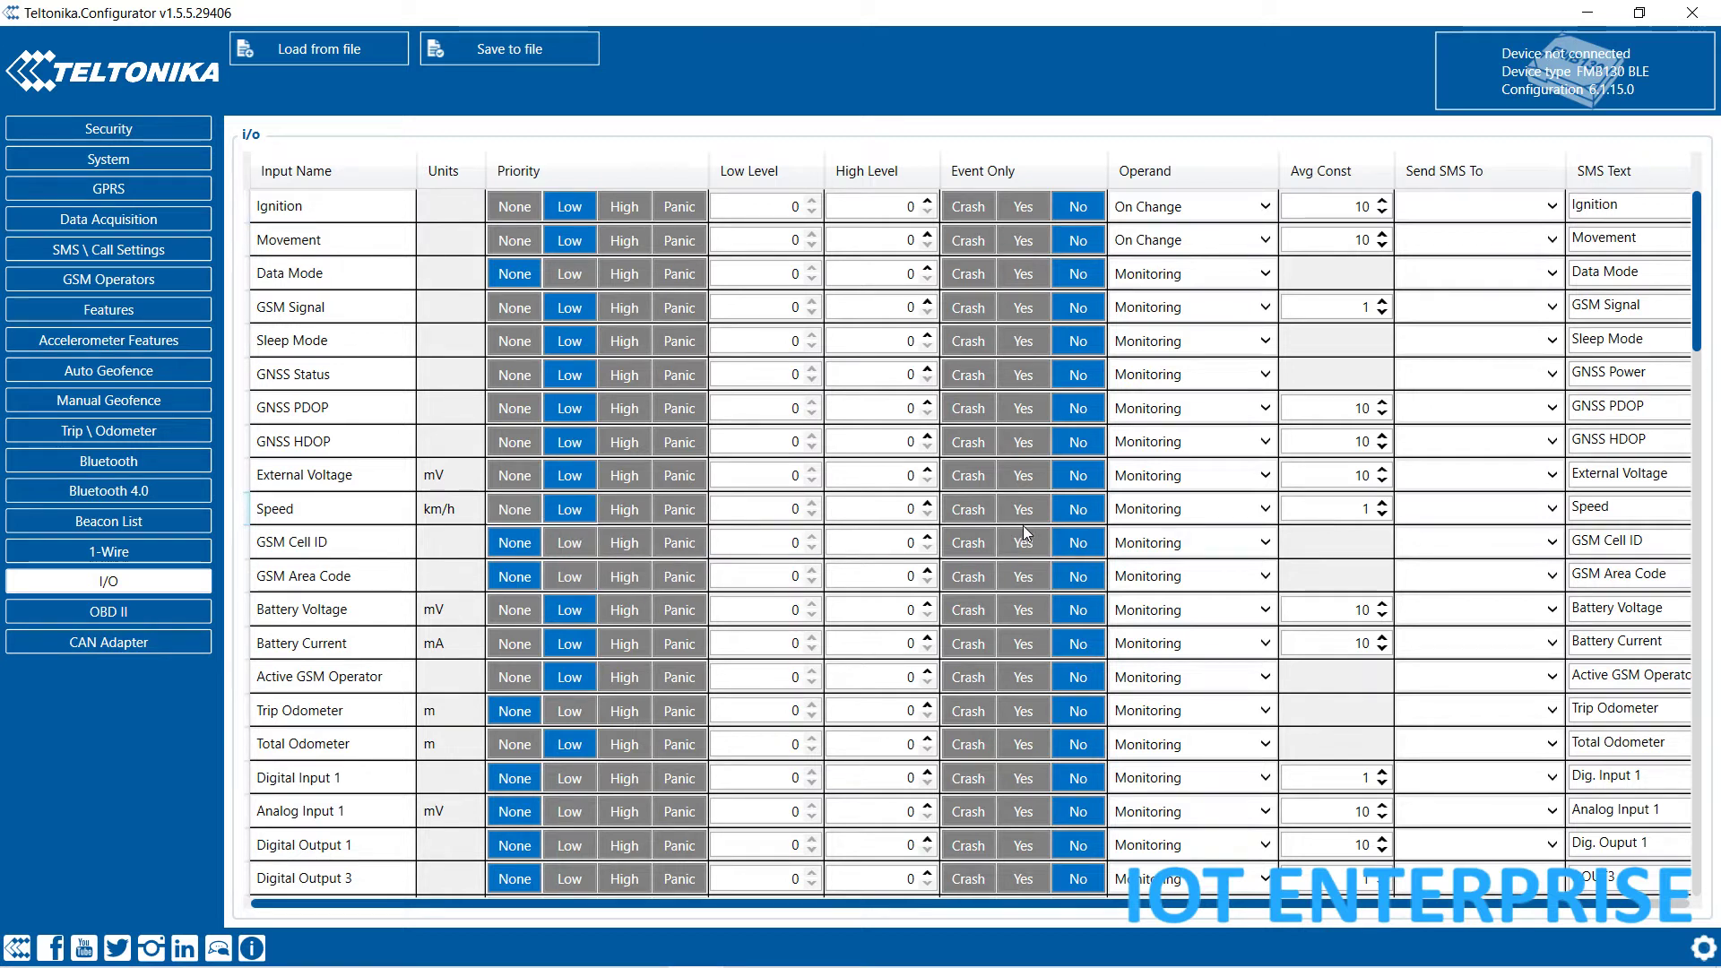
{"action": "left_click", "coordinate": [1264, 509]}
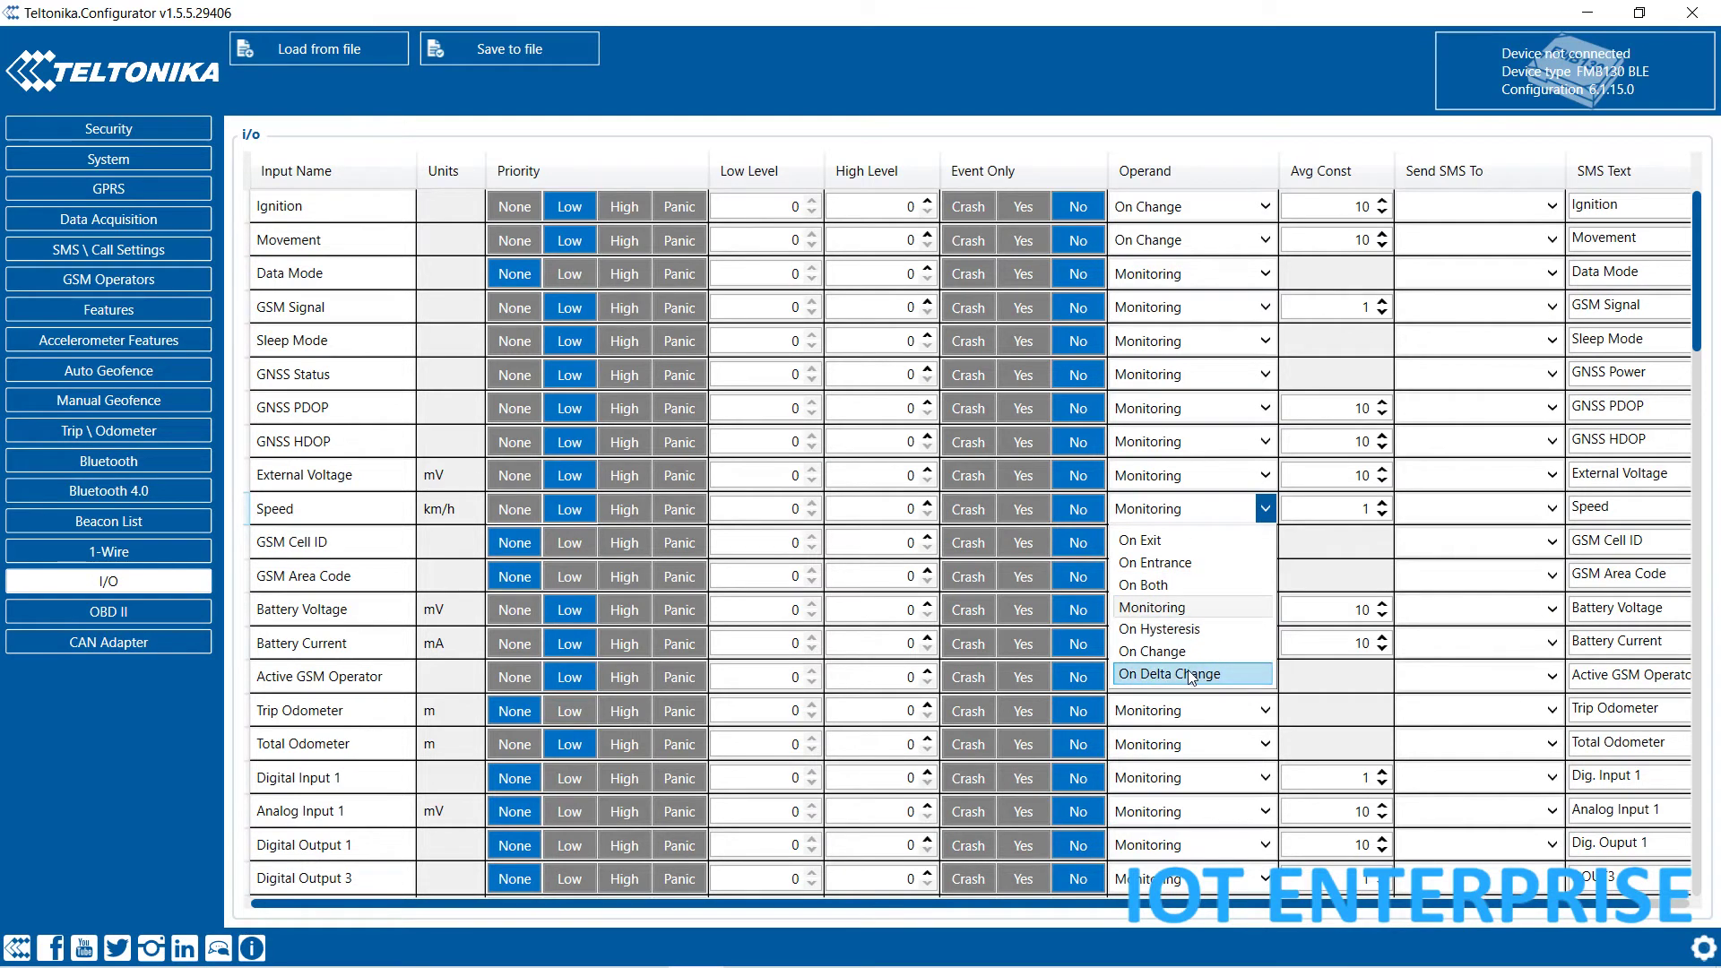
{"action": "left_click", "coordinate": [1165, 677]}
{"action": "type", "text": "10"}
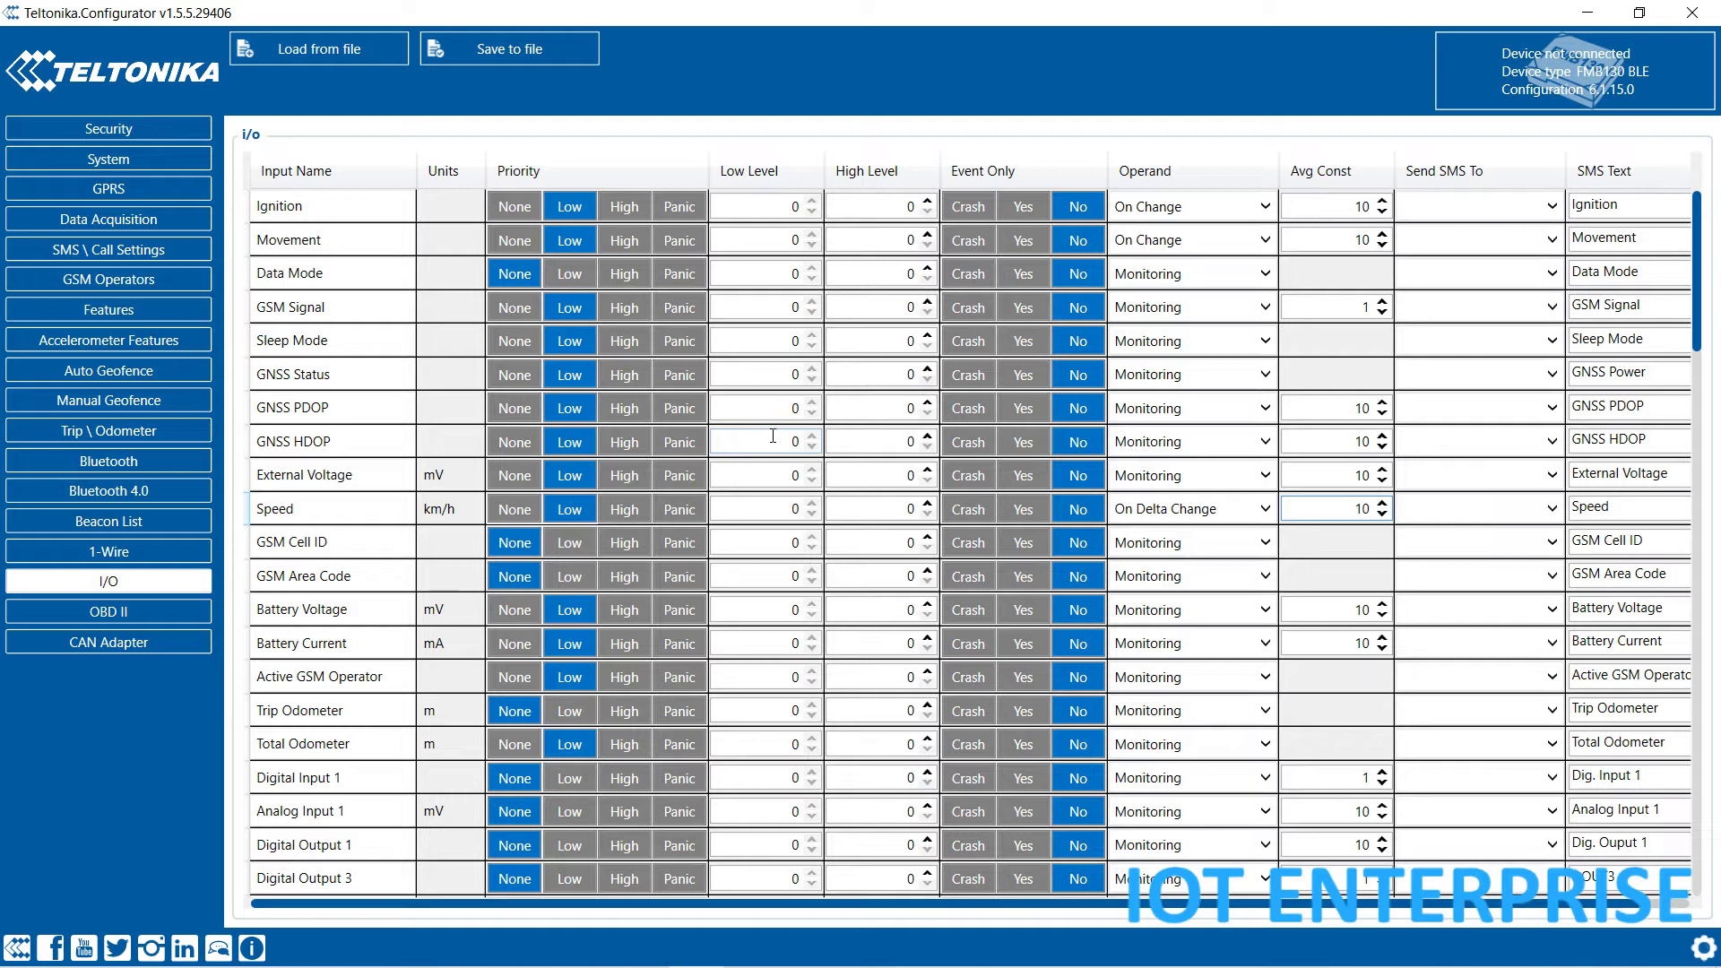
Examine the descriptions of the I/O elements from Movement through Analog Input 1
{"action": "mouse_move", "coordinate": [774, 436]}
{"action": "left_click", "coordinate": [314, 253]}
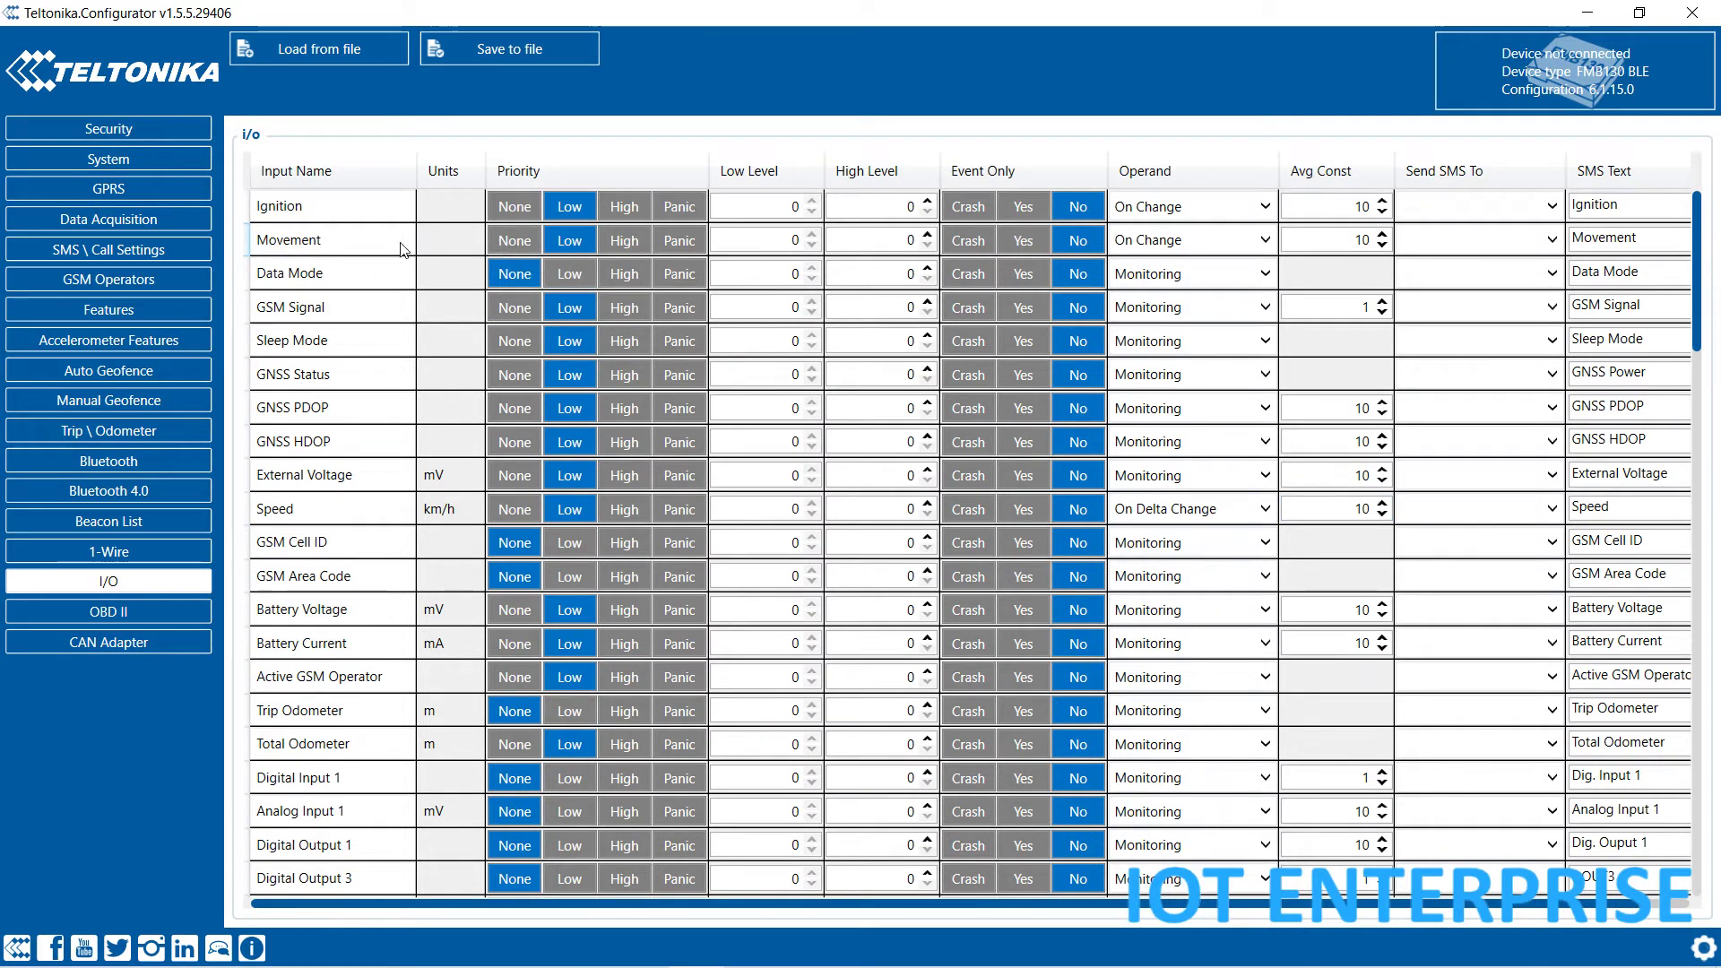
{"action": "mouse_move", "coordinate": [325, 283]}
{"action": "mouse_move", "coordinate": [303, 311]}
{"action": "mouse_move", "coordinate": [316, 349]}
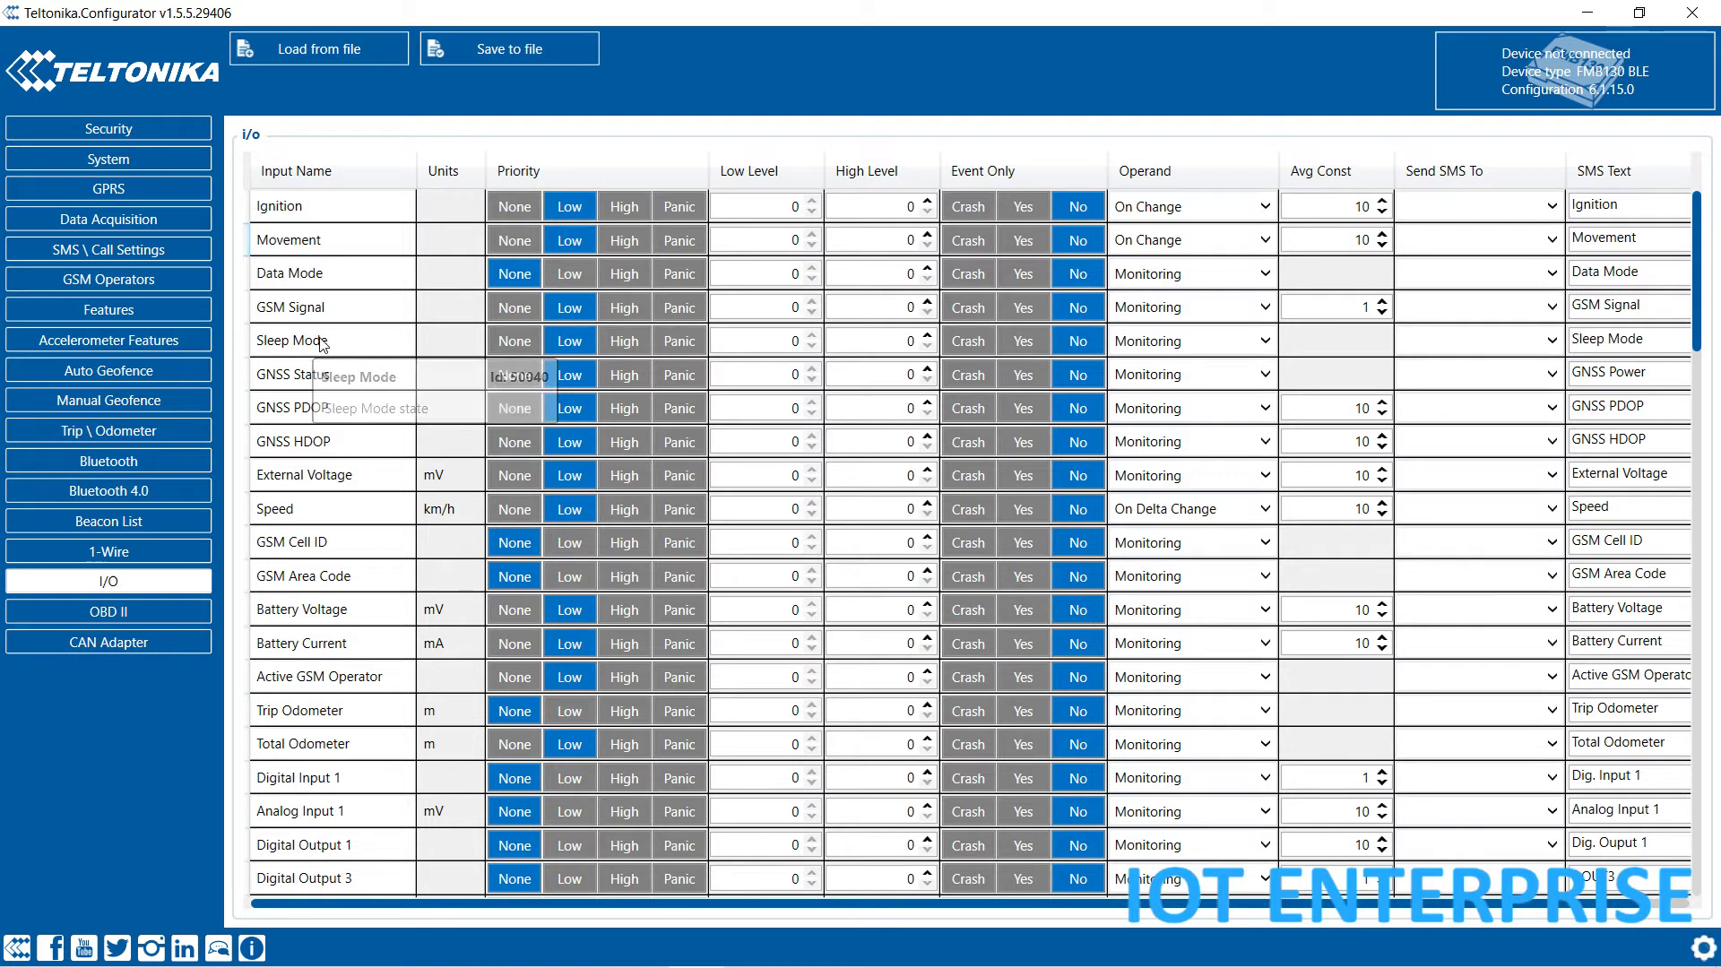
{"action": "mouse_move", "coordinate": [320, 380]}
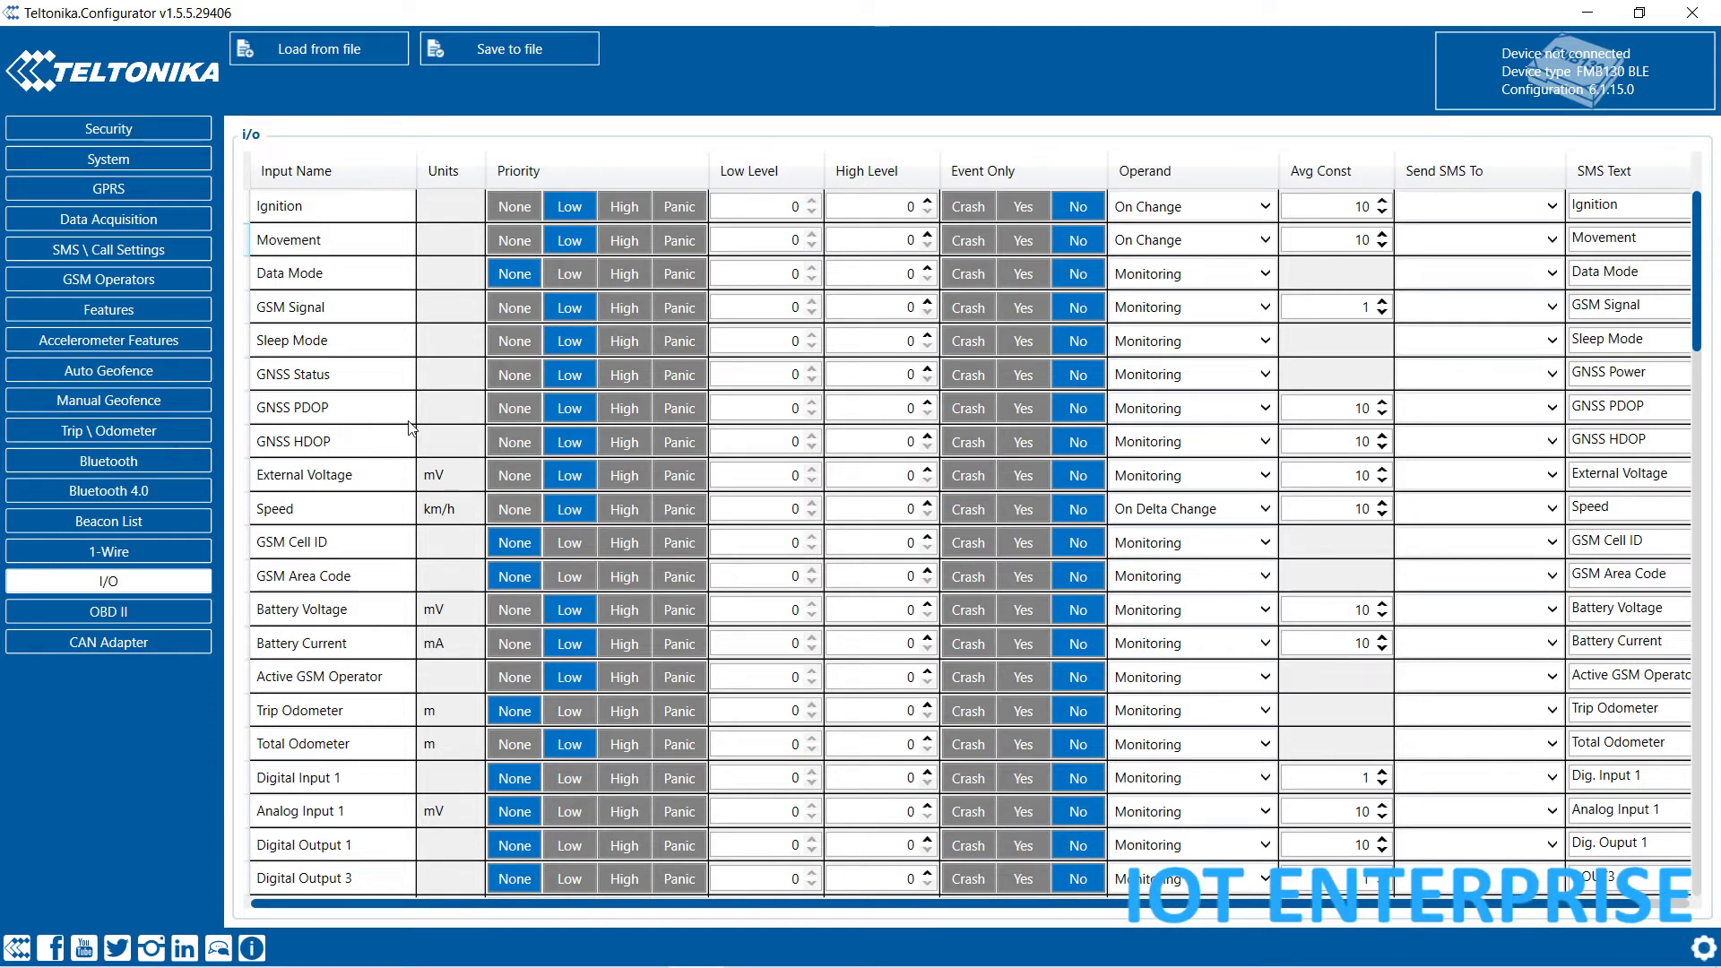
{"action": "mouse_move", "coordinate": [336, 481]}
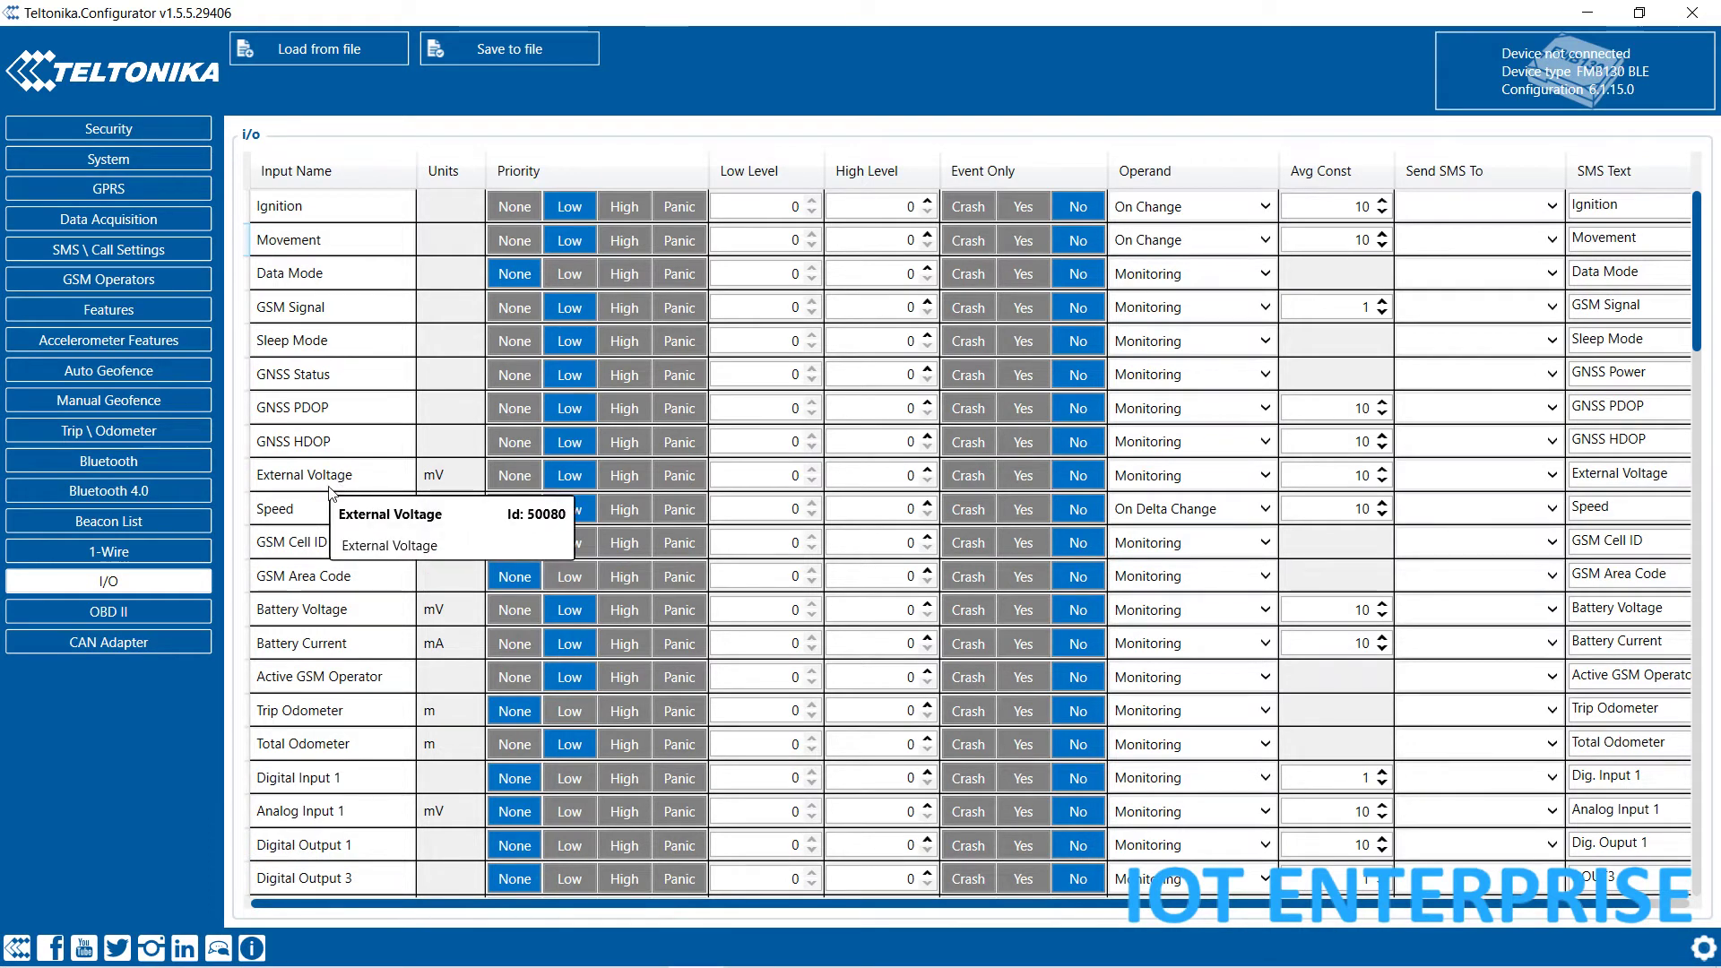
{"action": "mouse_move", "coordinate": [316, 548]}
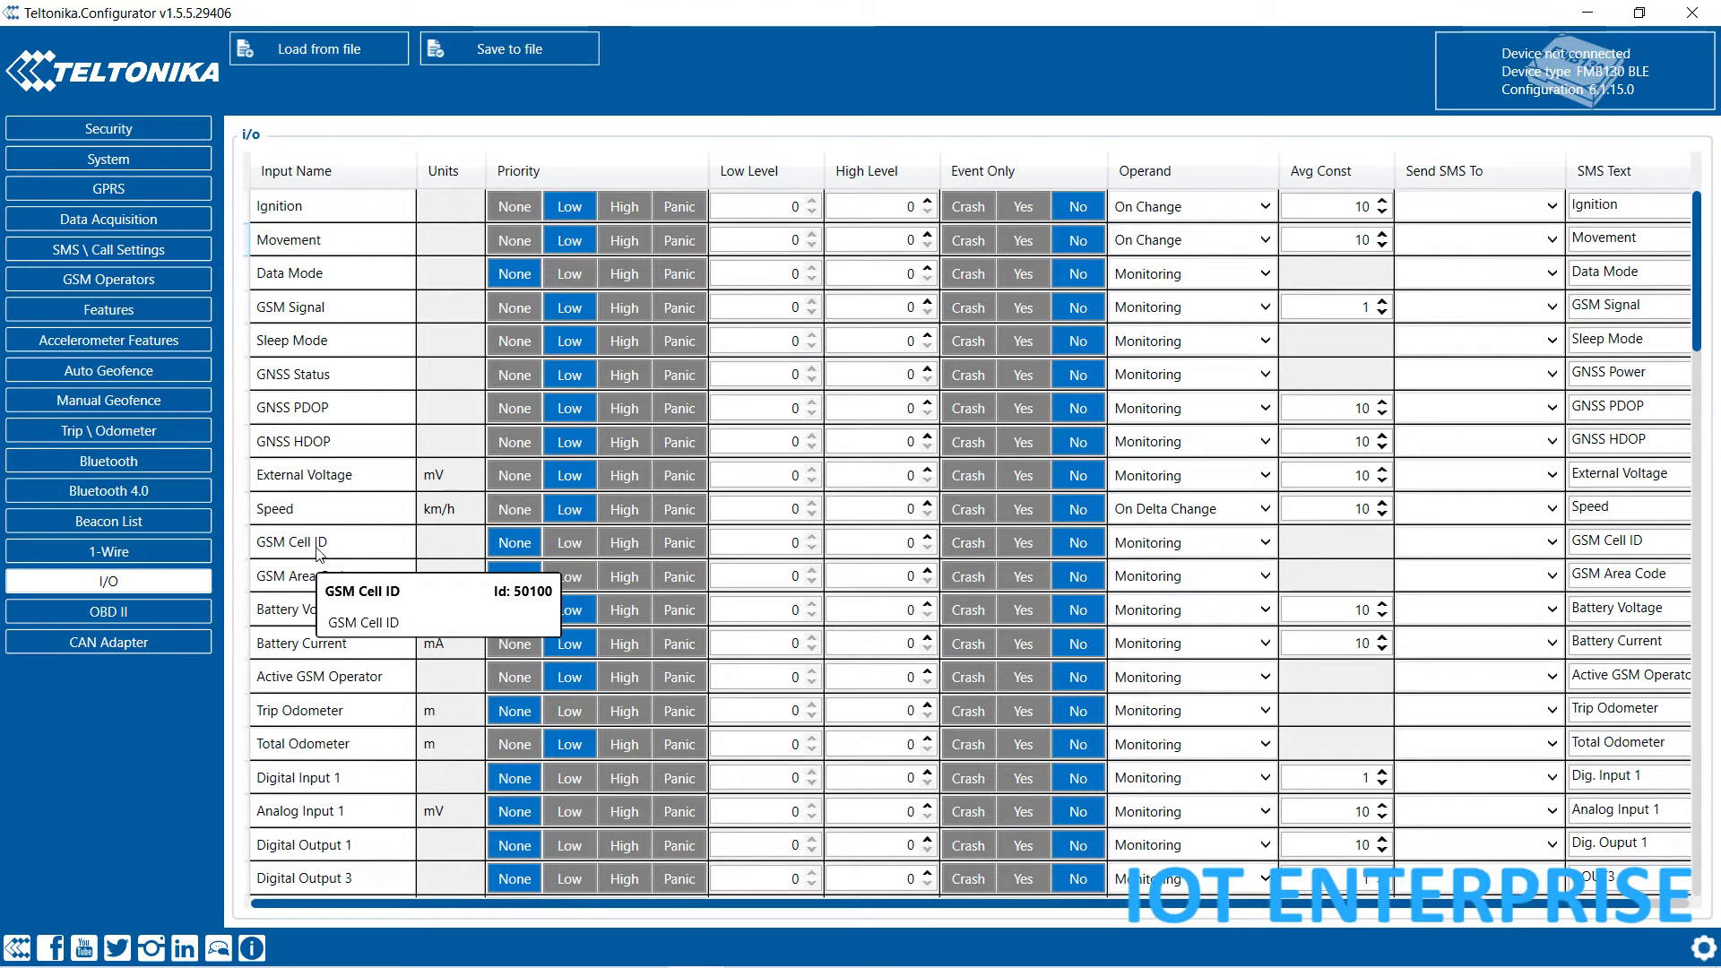
{"action": "scroll", "coordinate": [352, 534], "scroll_direction": "down", "scroll_amount": 1}
{"action": "mouse_move", "coordinate": [325, 453]}
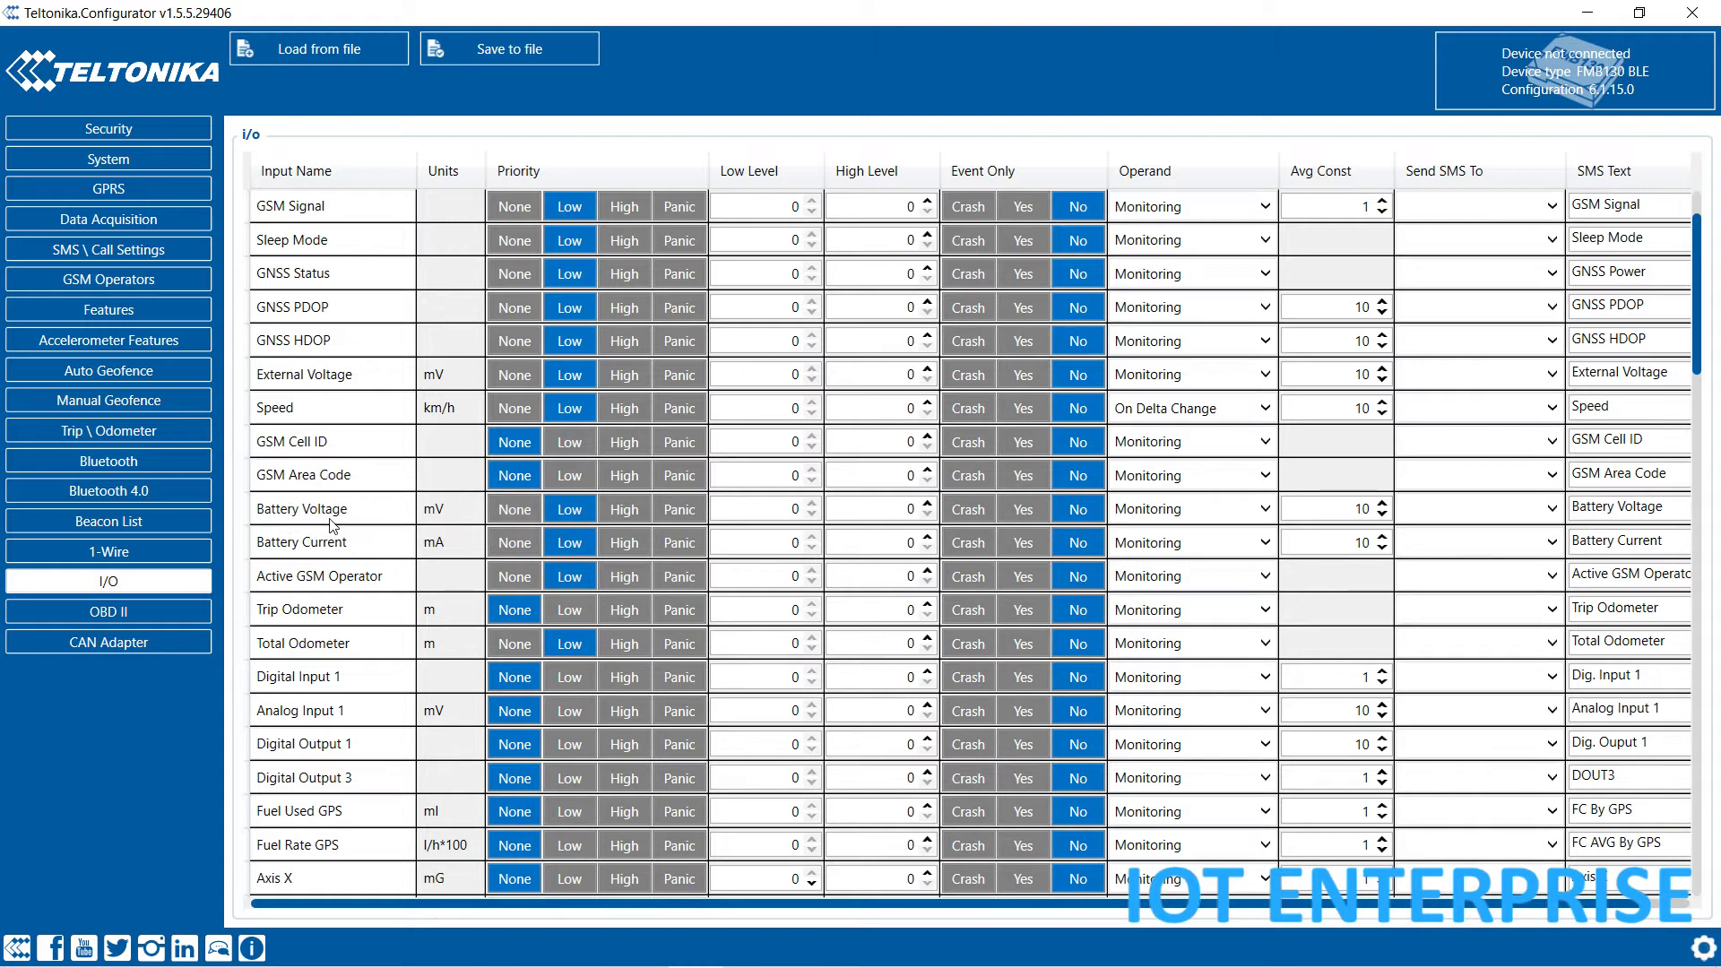
{"action": "mouse_move", "coordinate": [298, 515]}
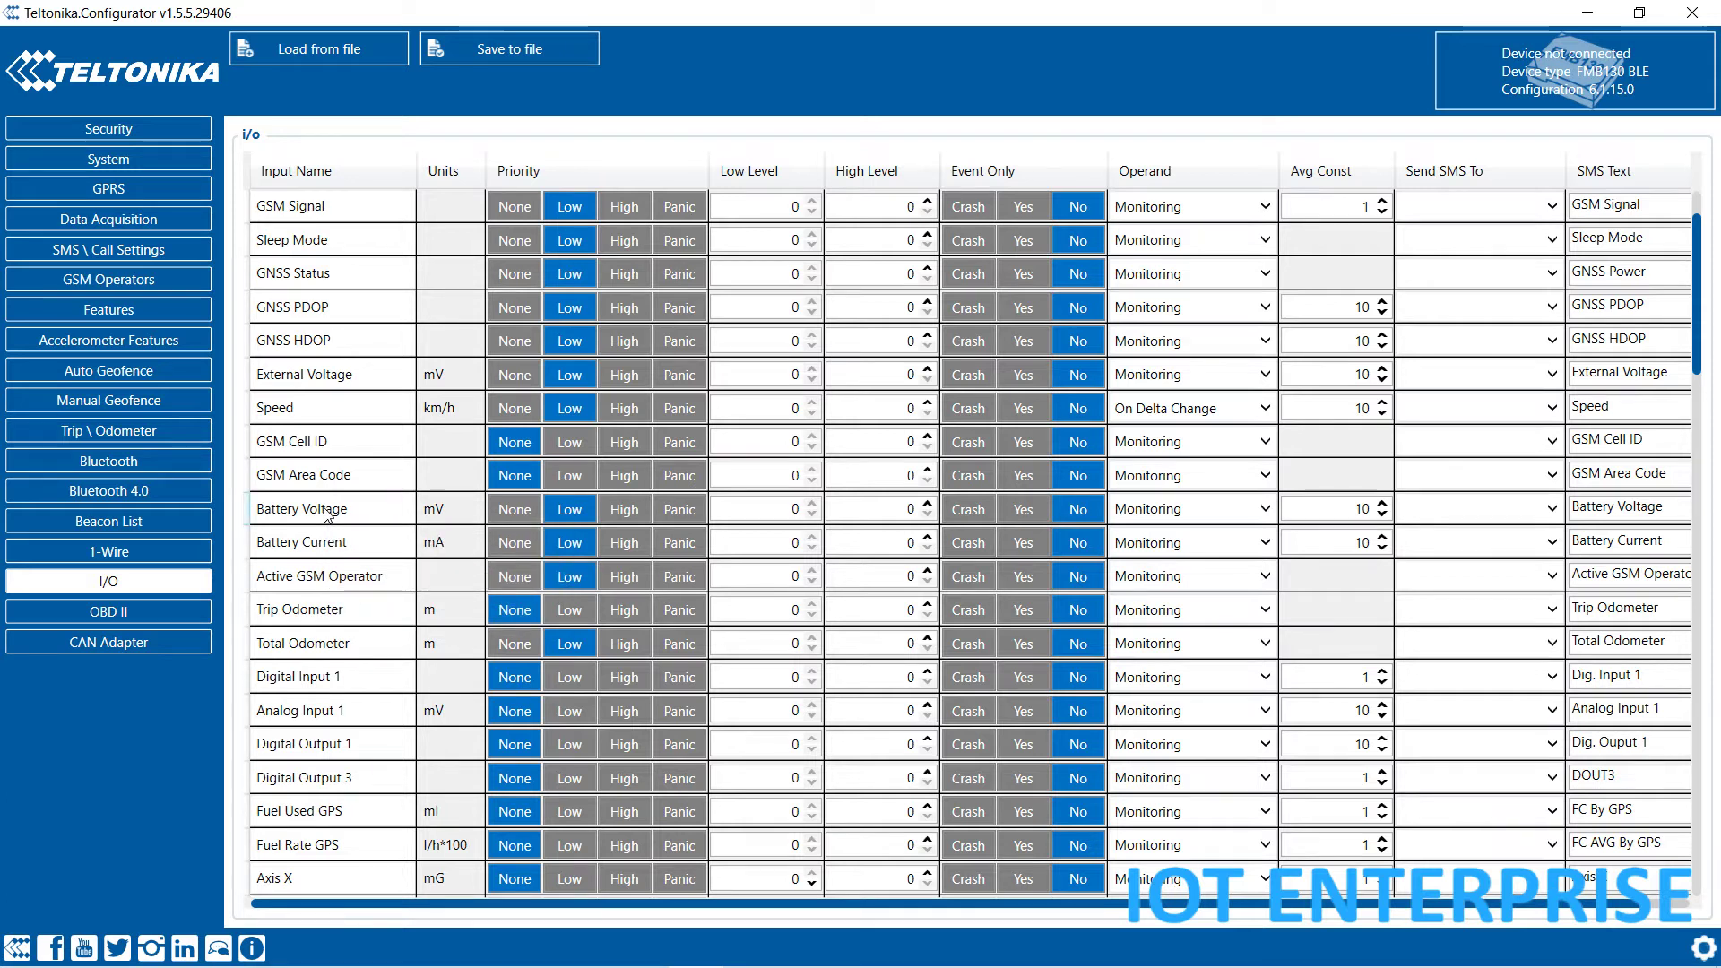
{"action": "scroll", "coordinate": [357, 518], "scroll_direction": "down", "scroll_amount": 1}
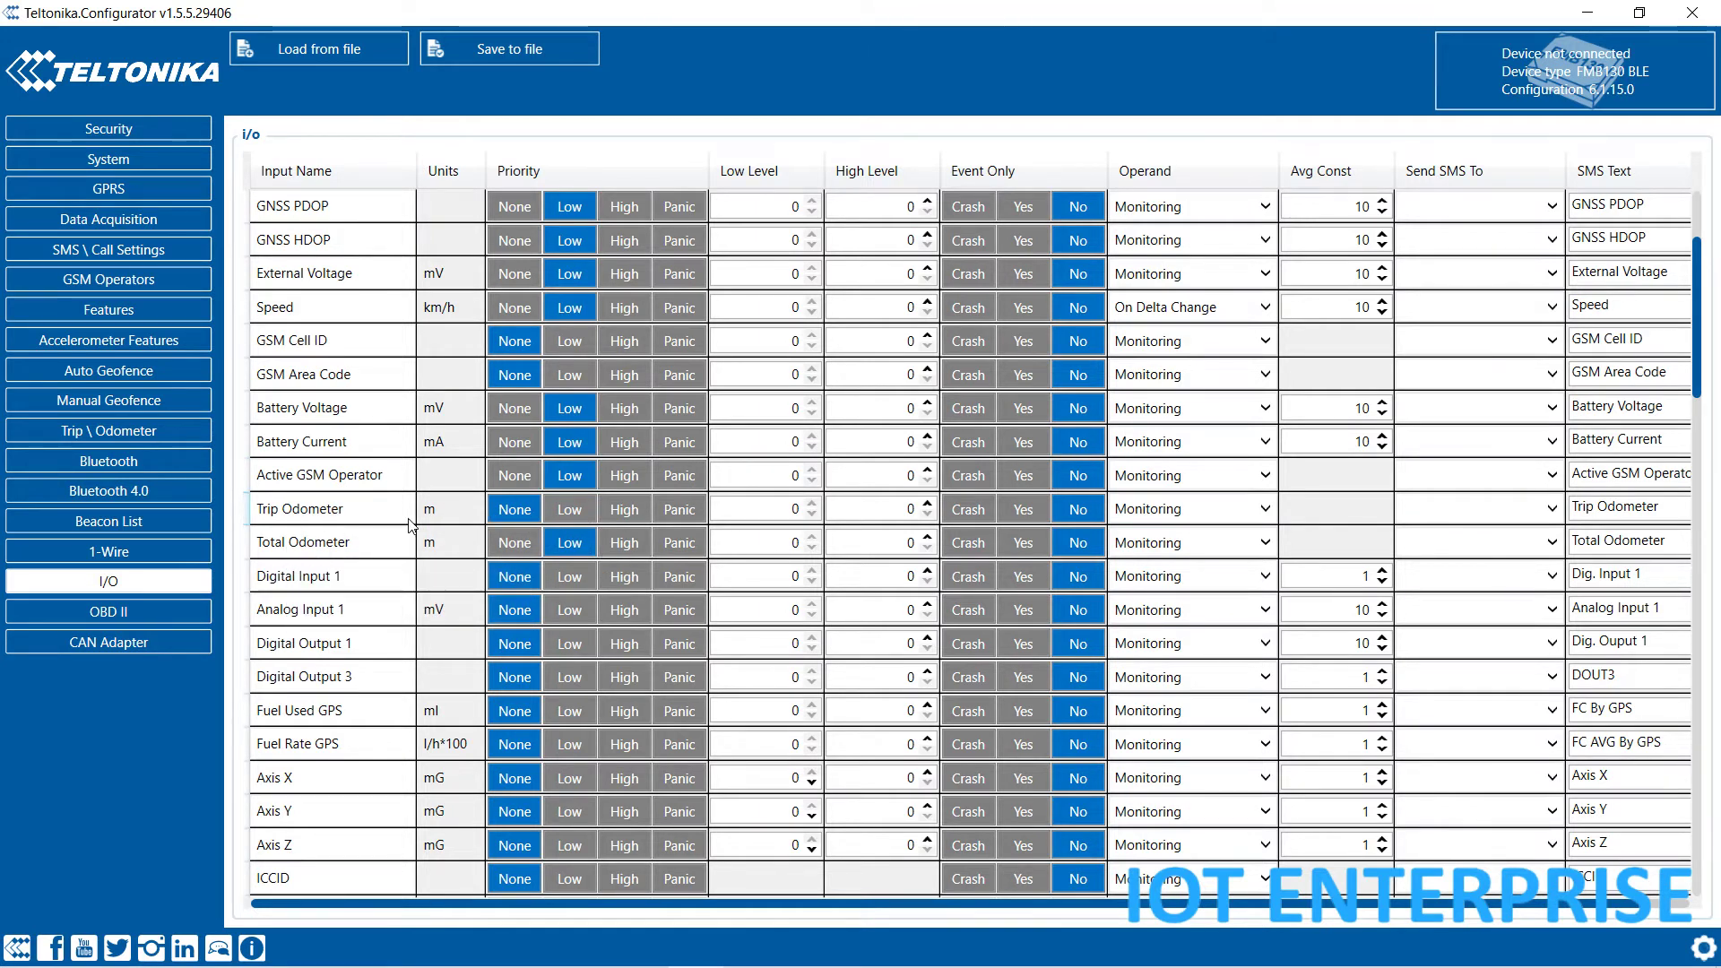
{"action": "scroll", "coordinate": [412, 526], "scroll_direction": "down", "scroll_amount": 1}
{"action": "scroll", "coordinate": [344, 466], "scroll_direction": "down", "scroll_amount": 1}
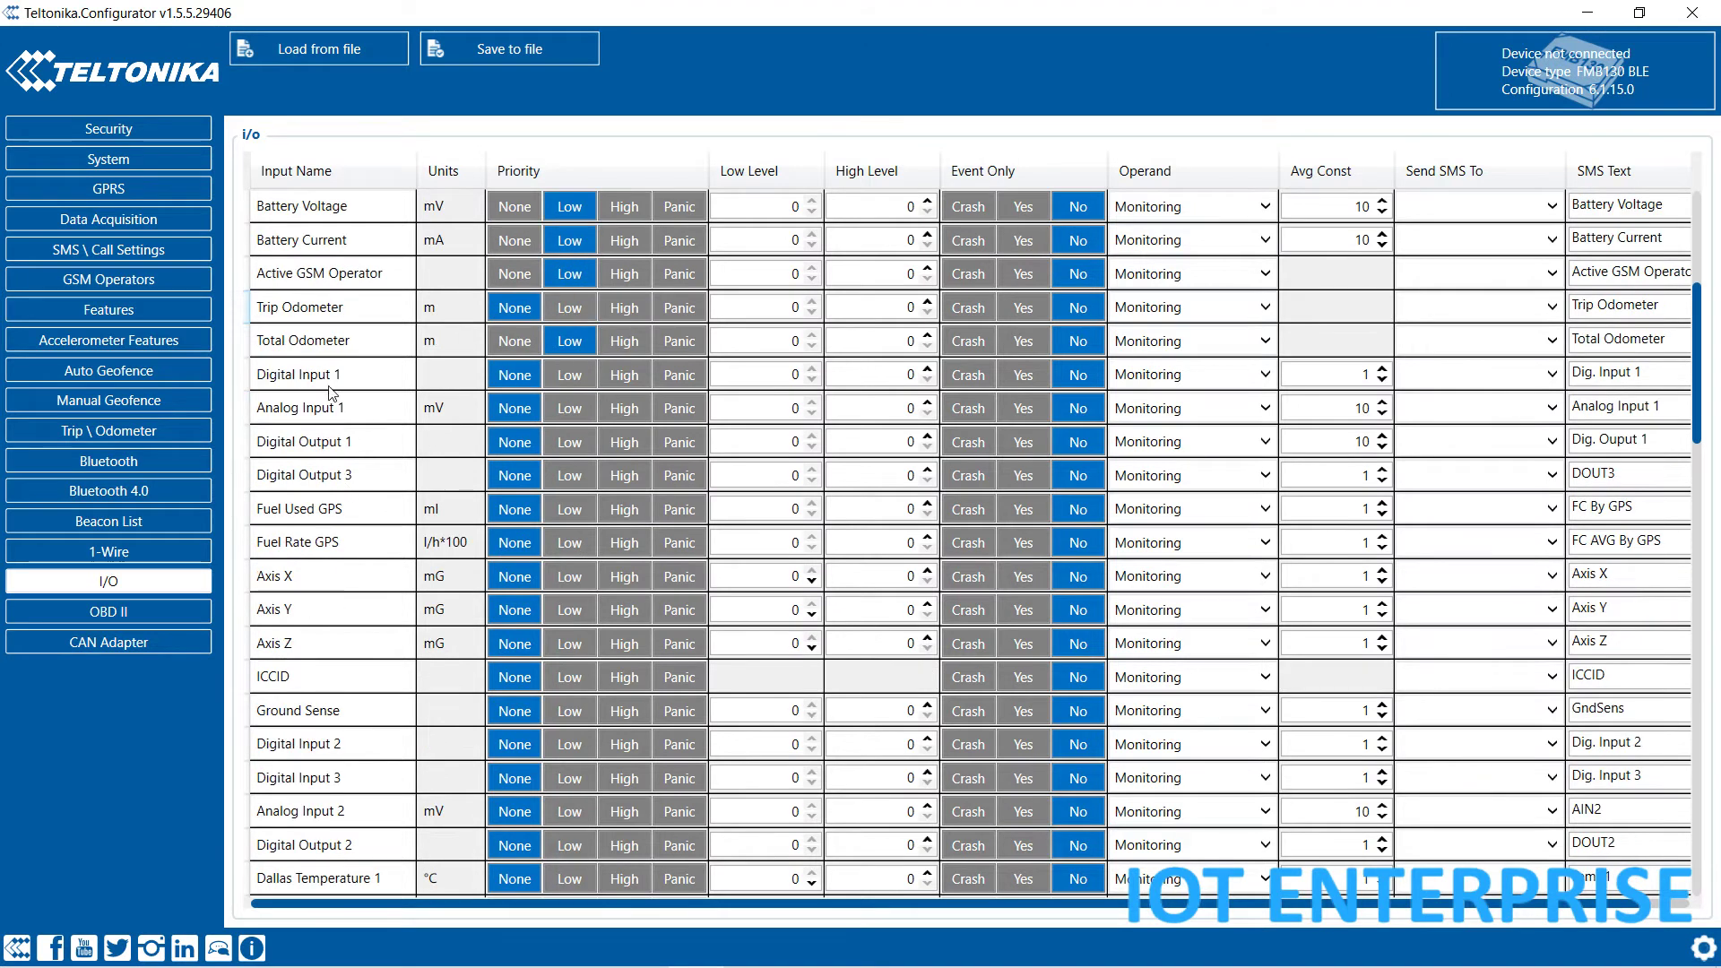
{"action": "mouse_move", "coordinate": [332, 392]}
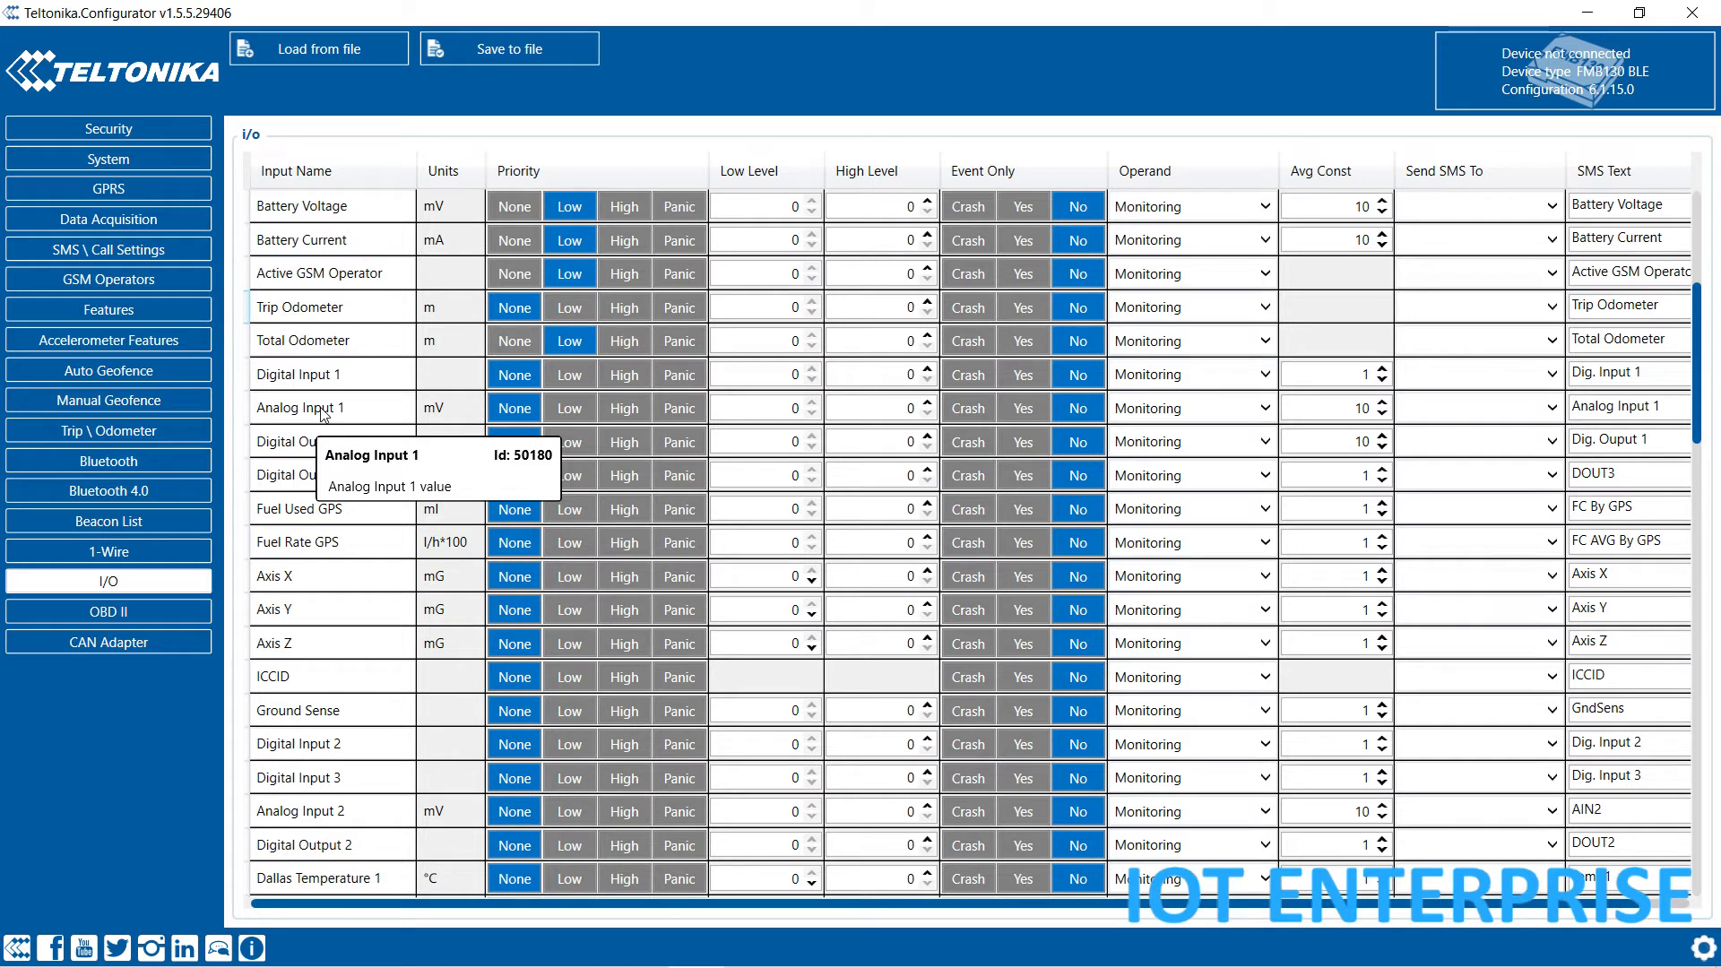
Set the Analog Input Value Range to Range 10V in the System settings and return to the I/O list
{"action": "left_click", "coordinate": [154, 174]}
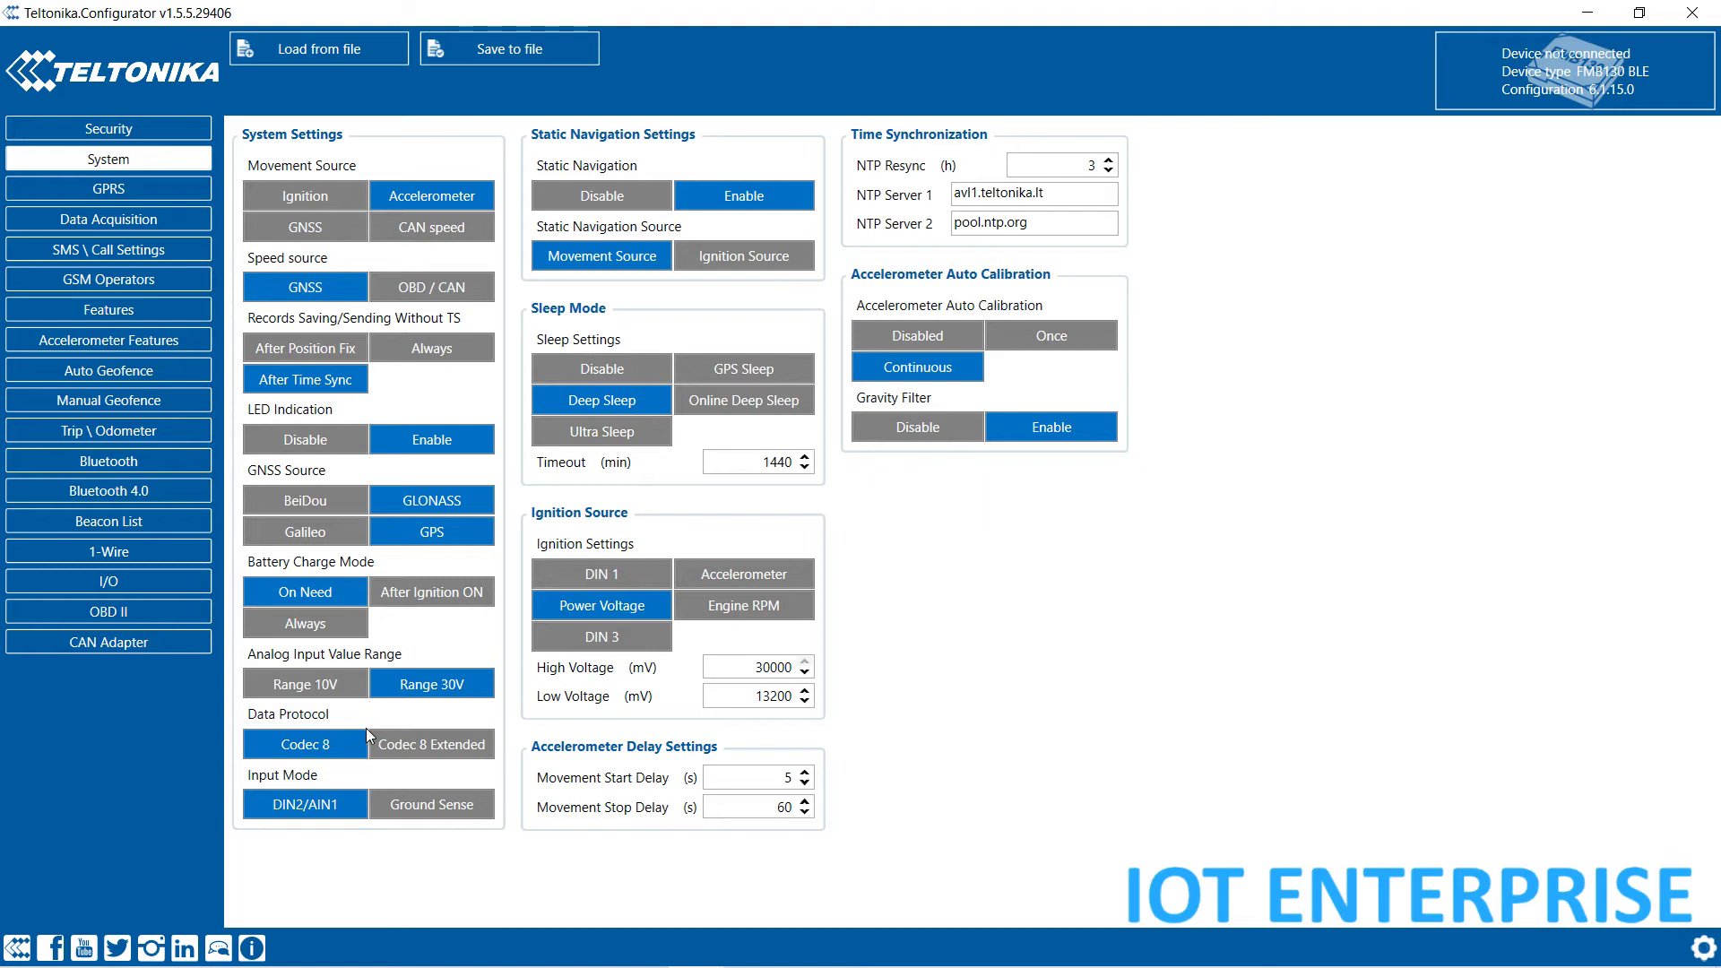
{"action": "left_click", "coordinate": [332, 682]}
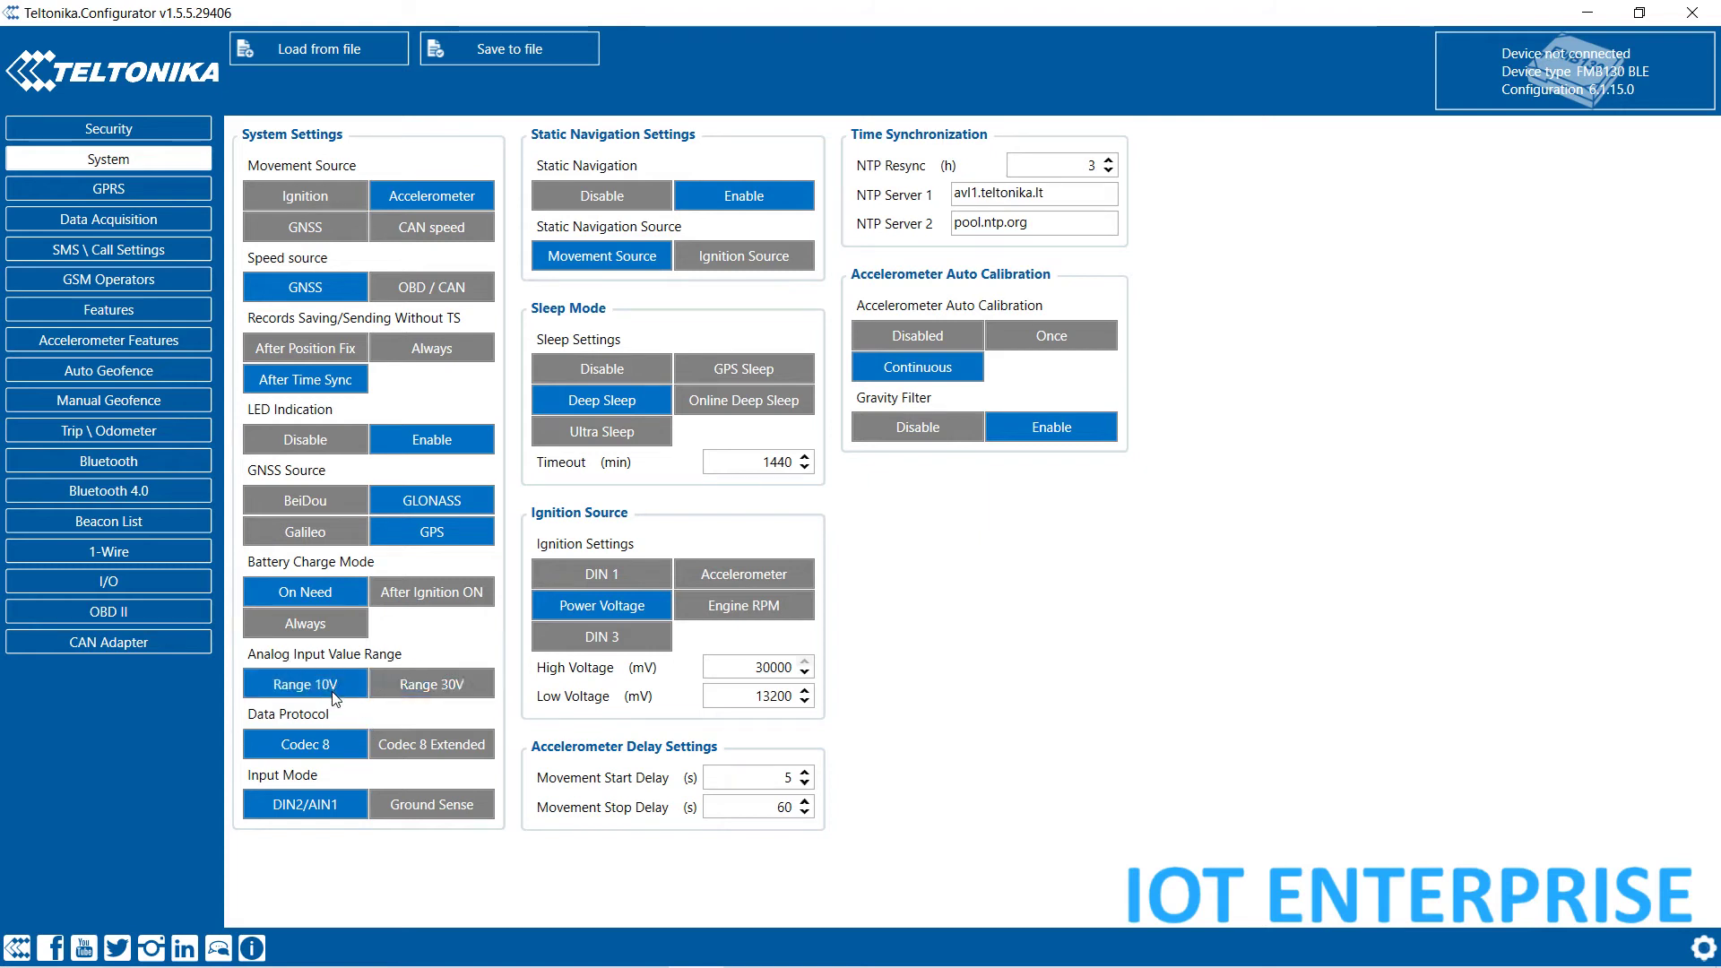
{"action": "left_click", "coordinate": [421, 692]}
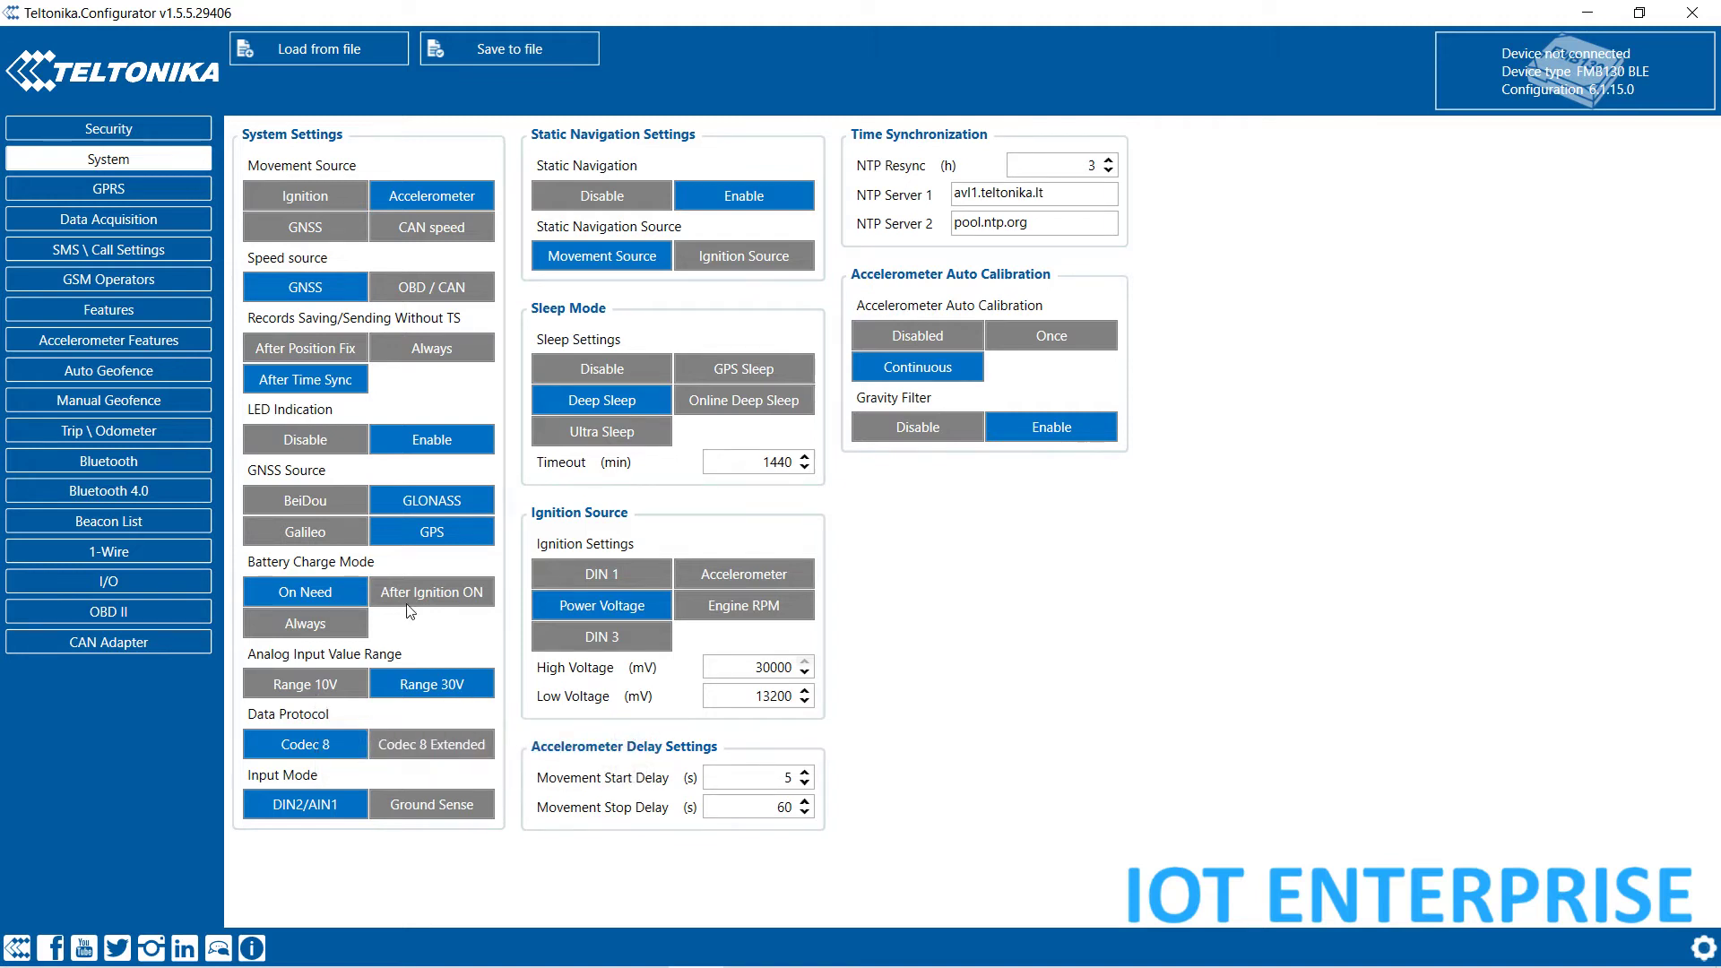
{"action": "left_click", "coordinate": [333, 686]}
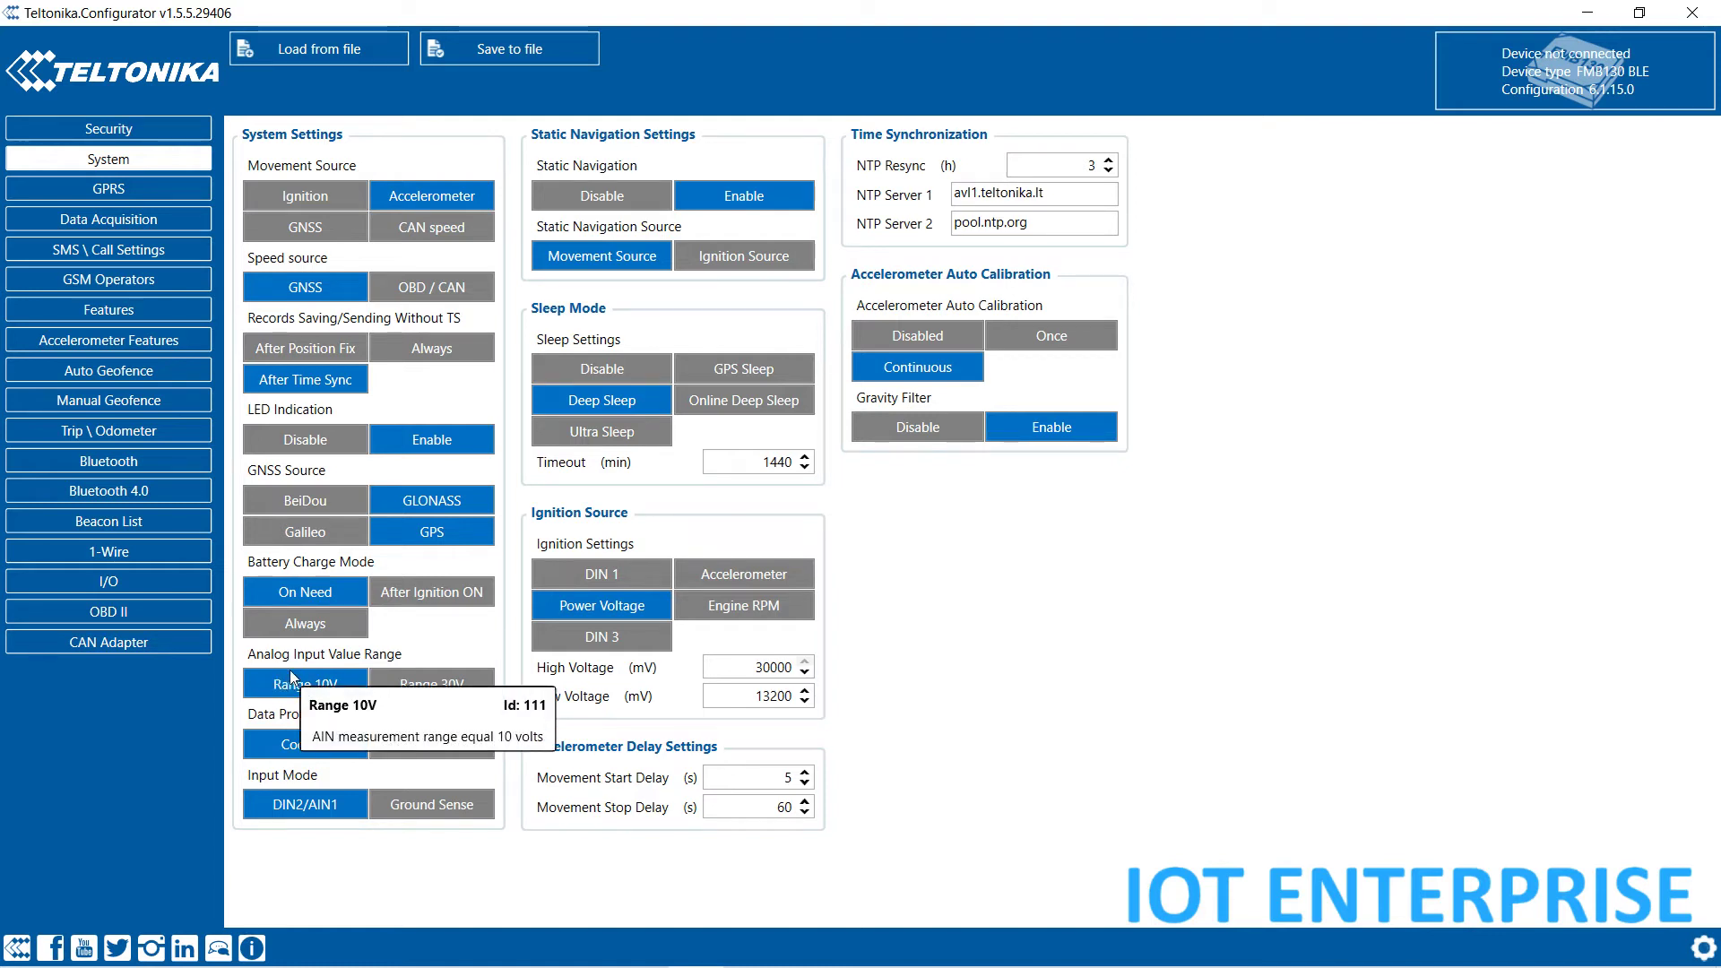
{"action": "left_click", "coordinate": [150, 582]}
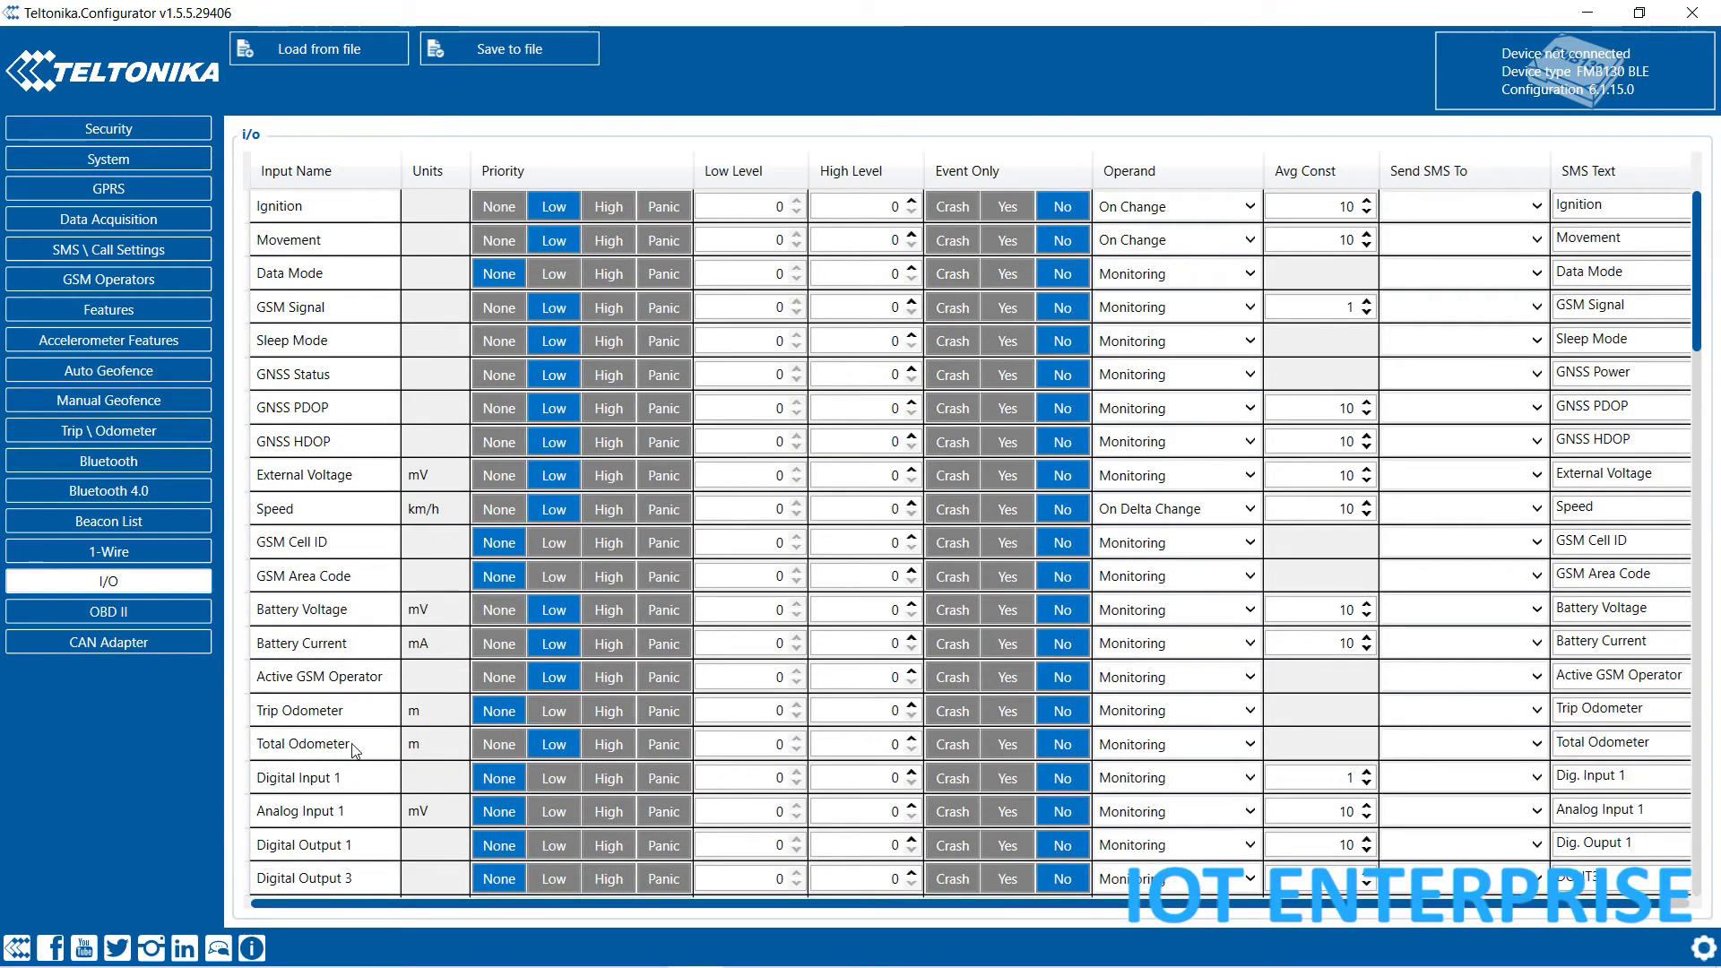
Set the Analog Input 1 element's priority to Low and examine its operand choices
{"action": "scroll", "coordinate": [358, 777], "scroll_direction": "down", "scroll_amount": 1}
{"action": "mouse_move", "coordinate": [338, 717]}
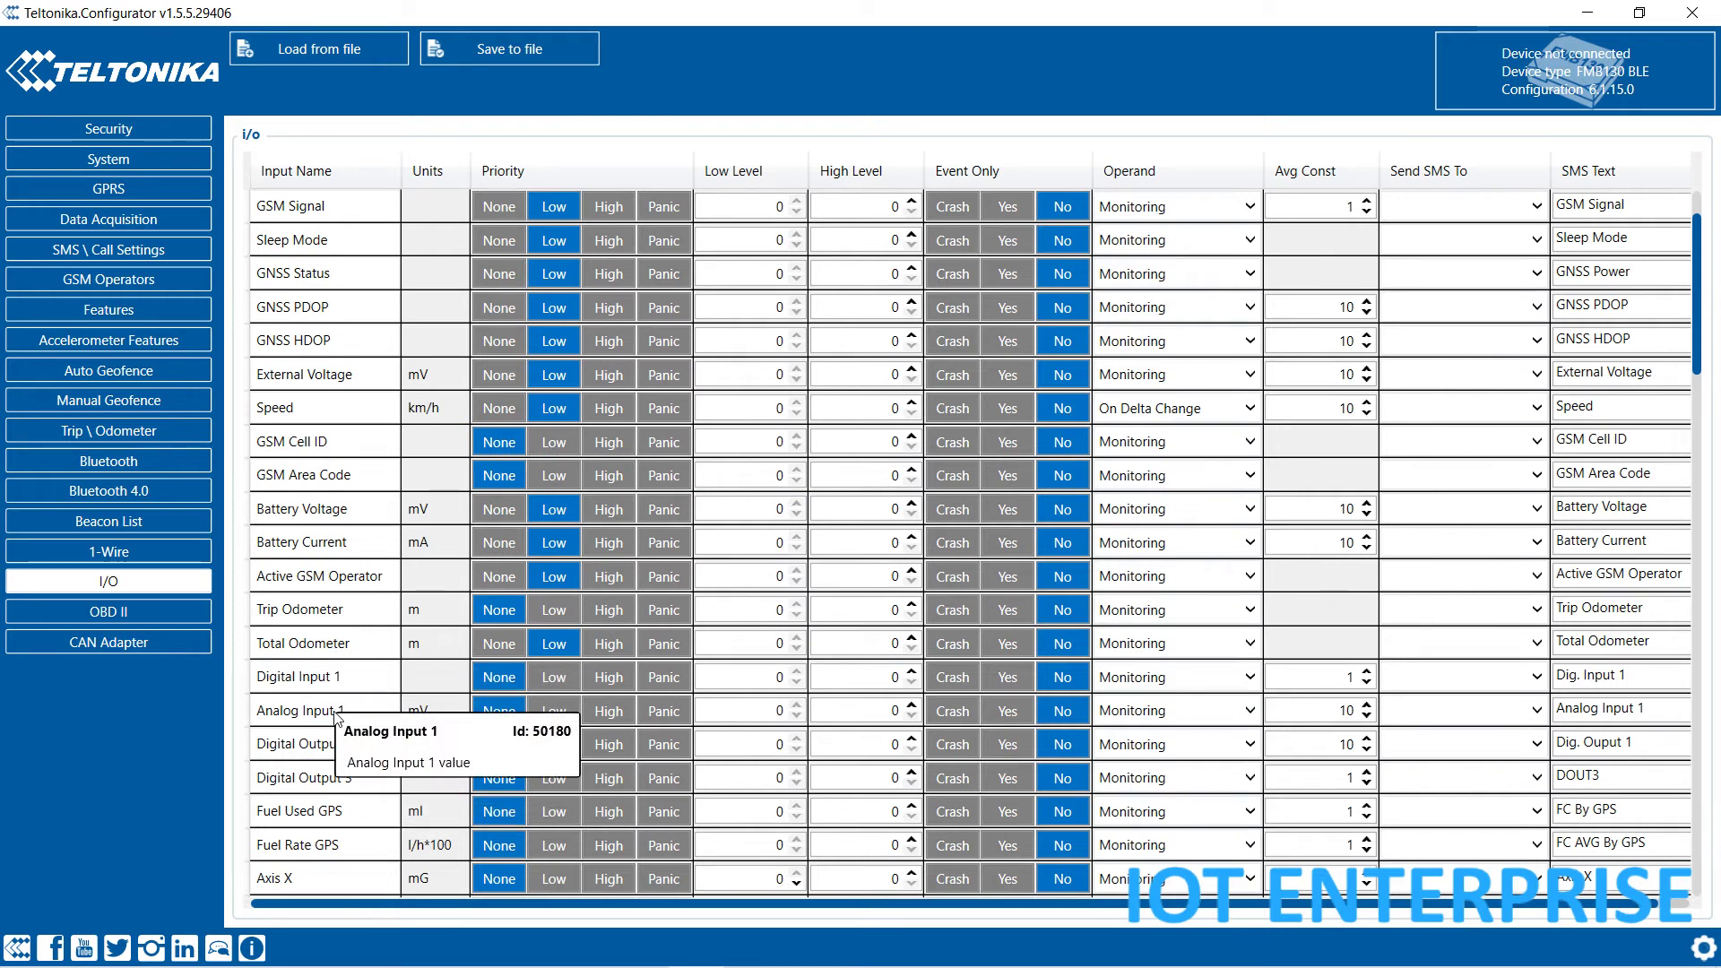
{"action": "left_click", "coordinate": [556, 711]}
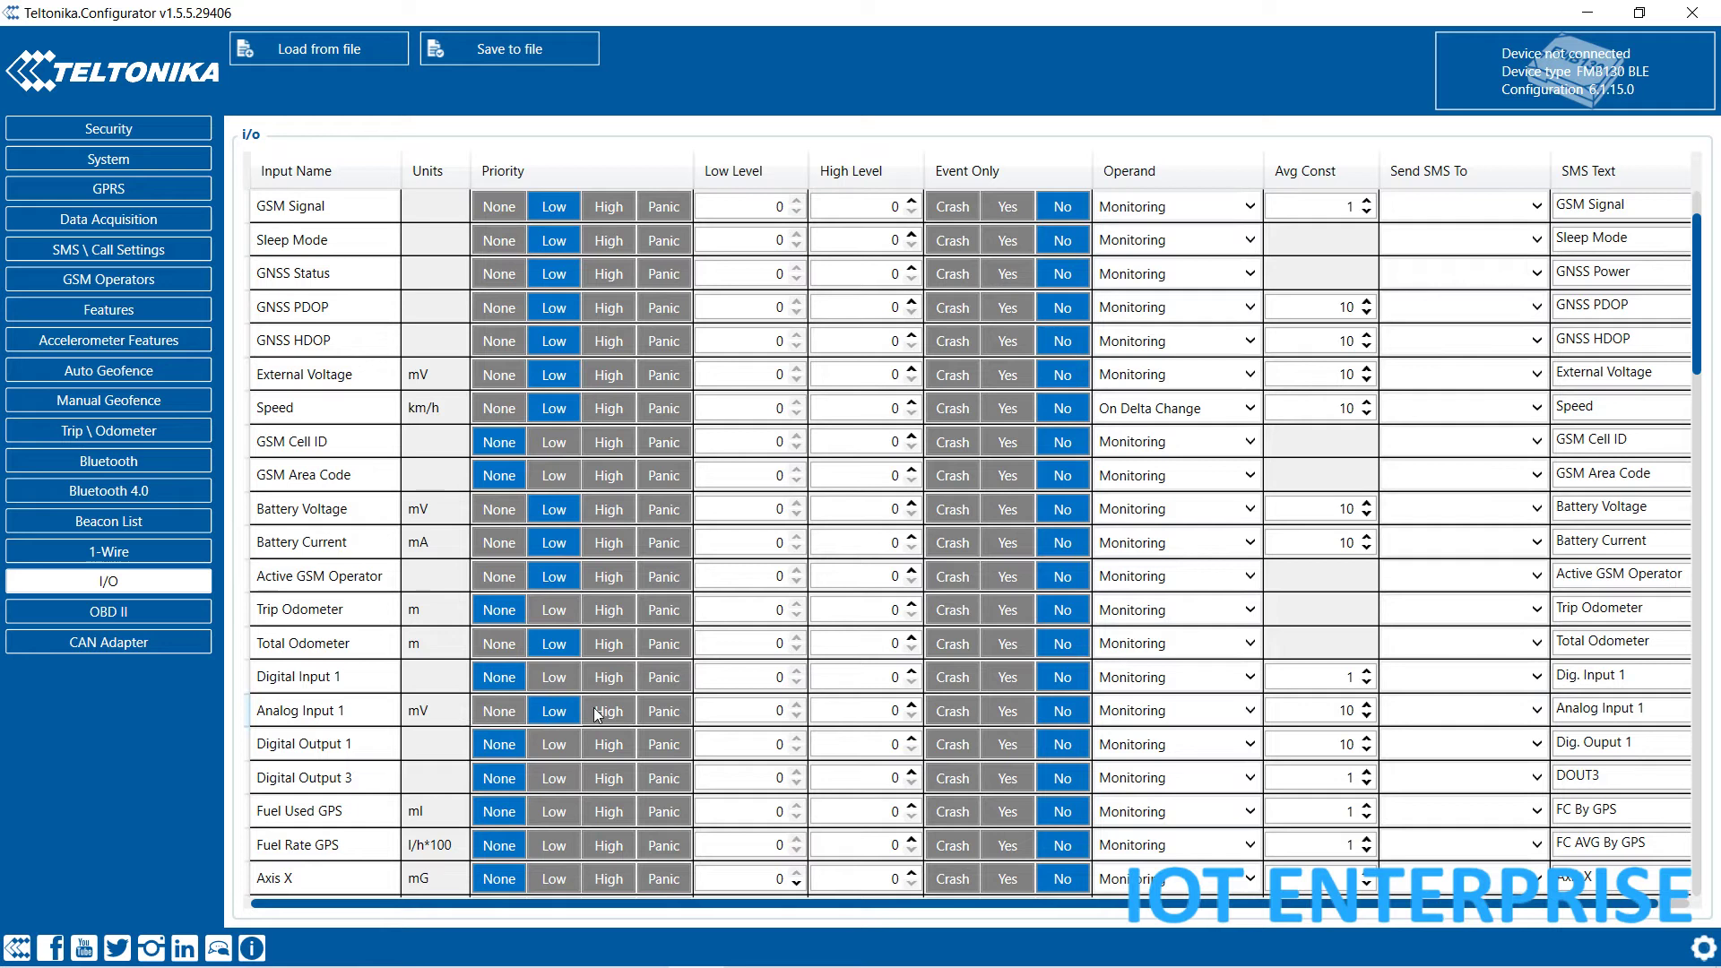
{"action": "left_click", "coordinate": [1172, 715]}
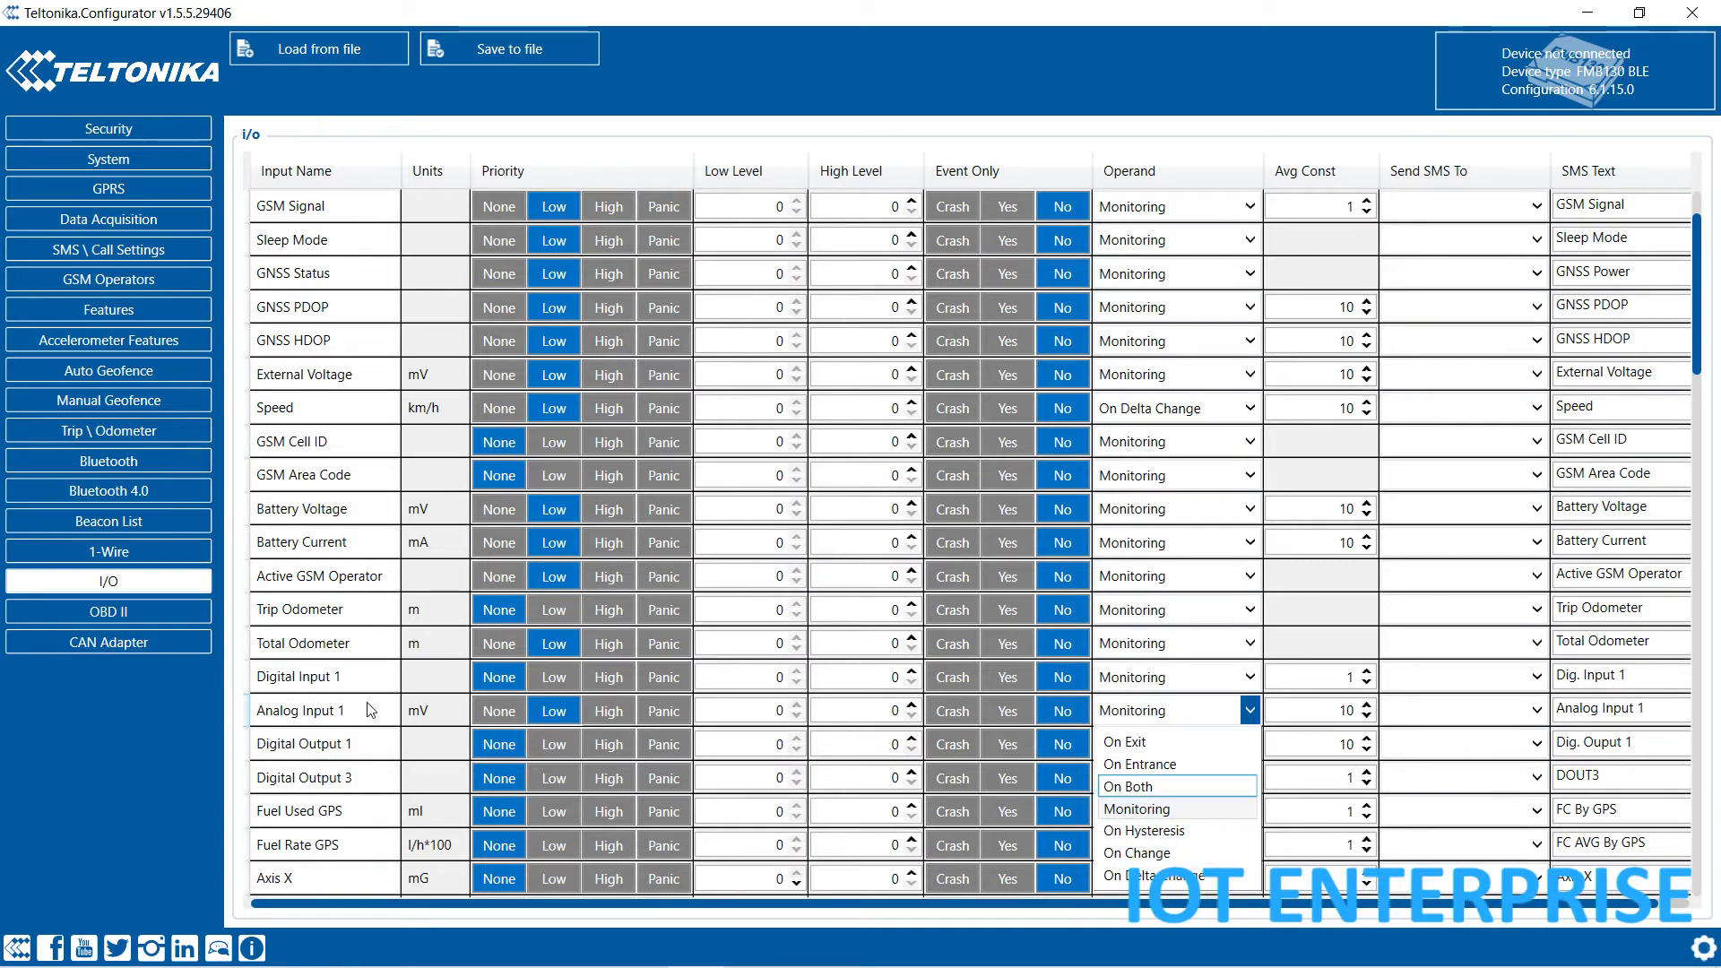
{"action": "left_click", "coordinate": [348, 757]}
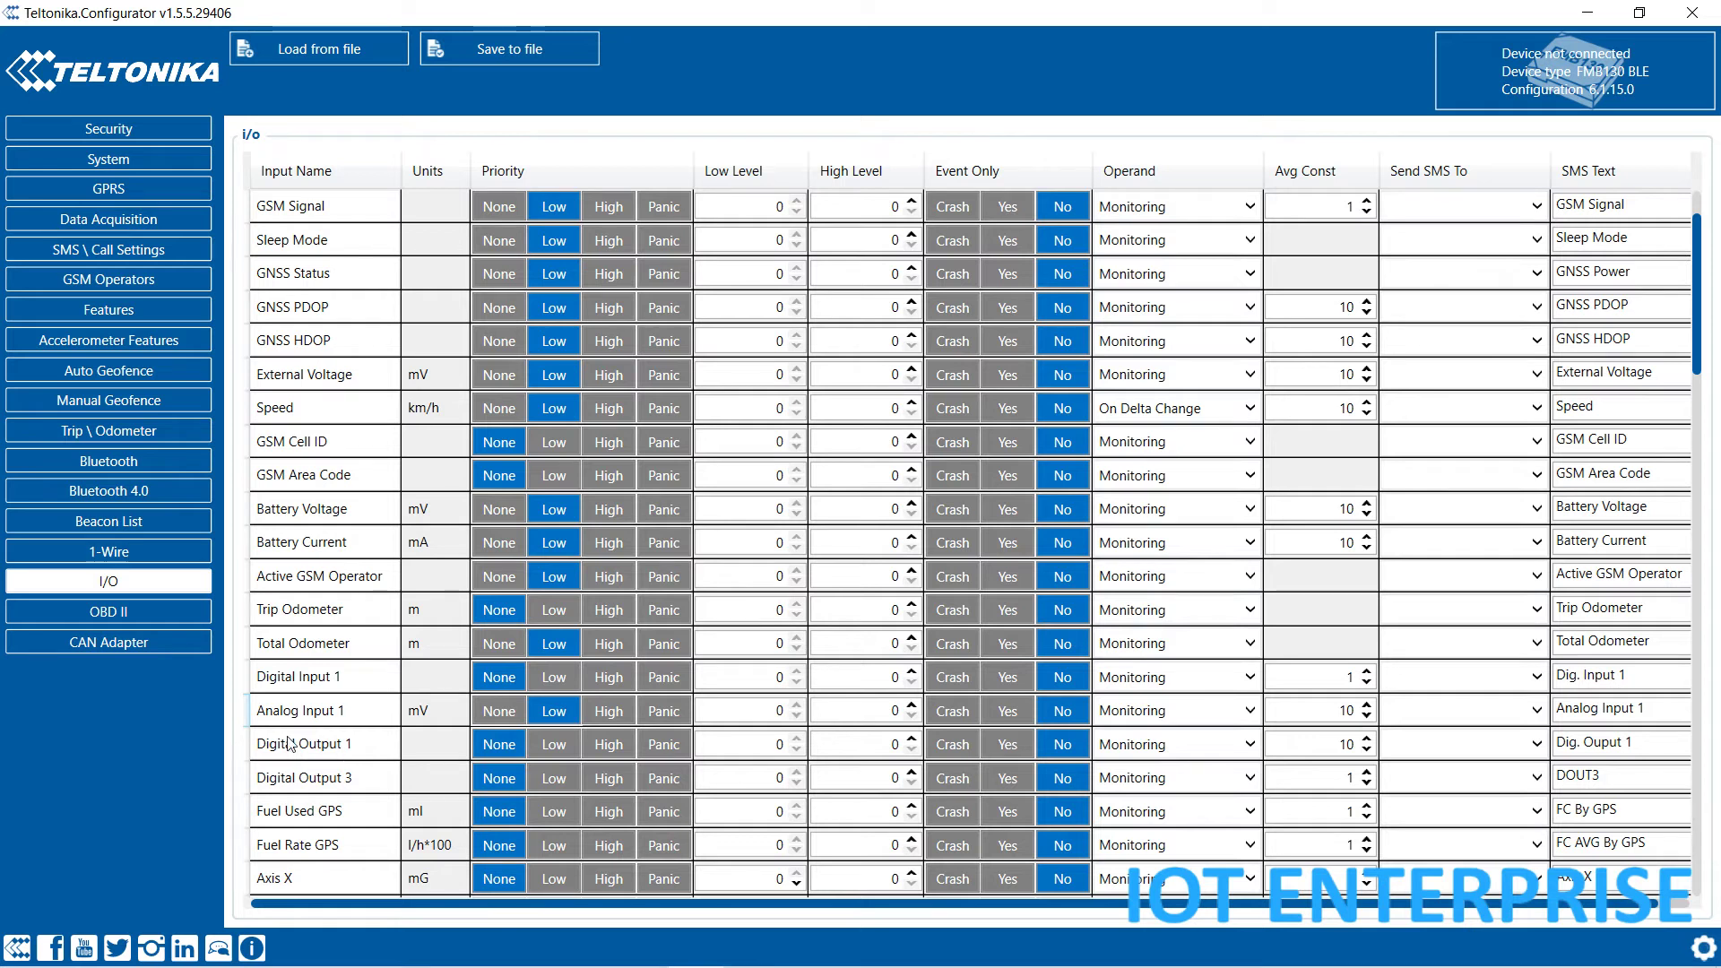
Examine the Fuel Used GPS and Fuel Rate GPS elements and the GNSS Fuel Counter settings in Features
{"action": "scroll", "coordinate": [361, 717], "scroll_direction": "down", "scroll_amount": 2}
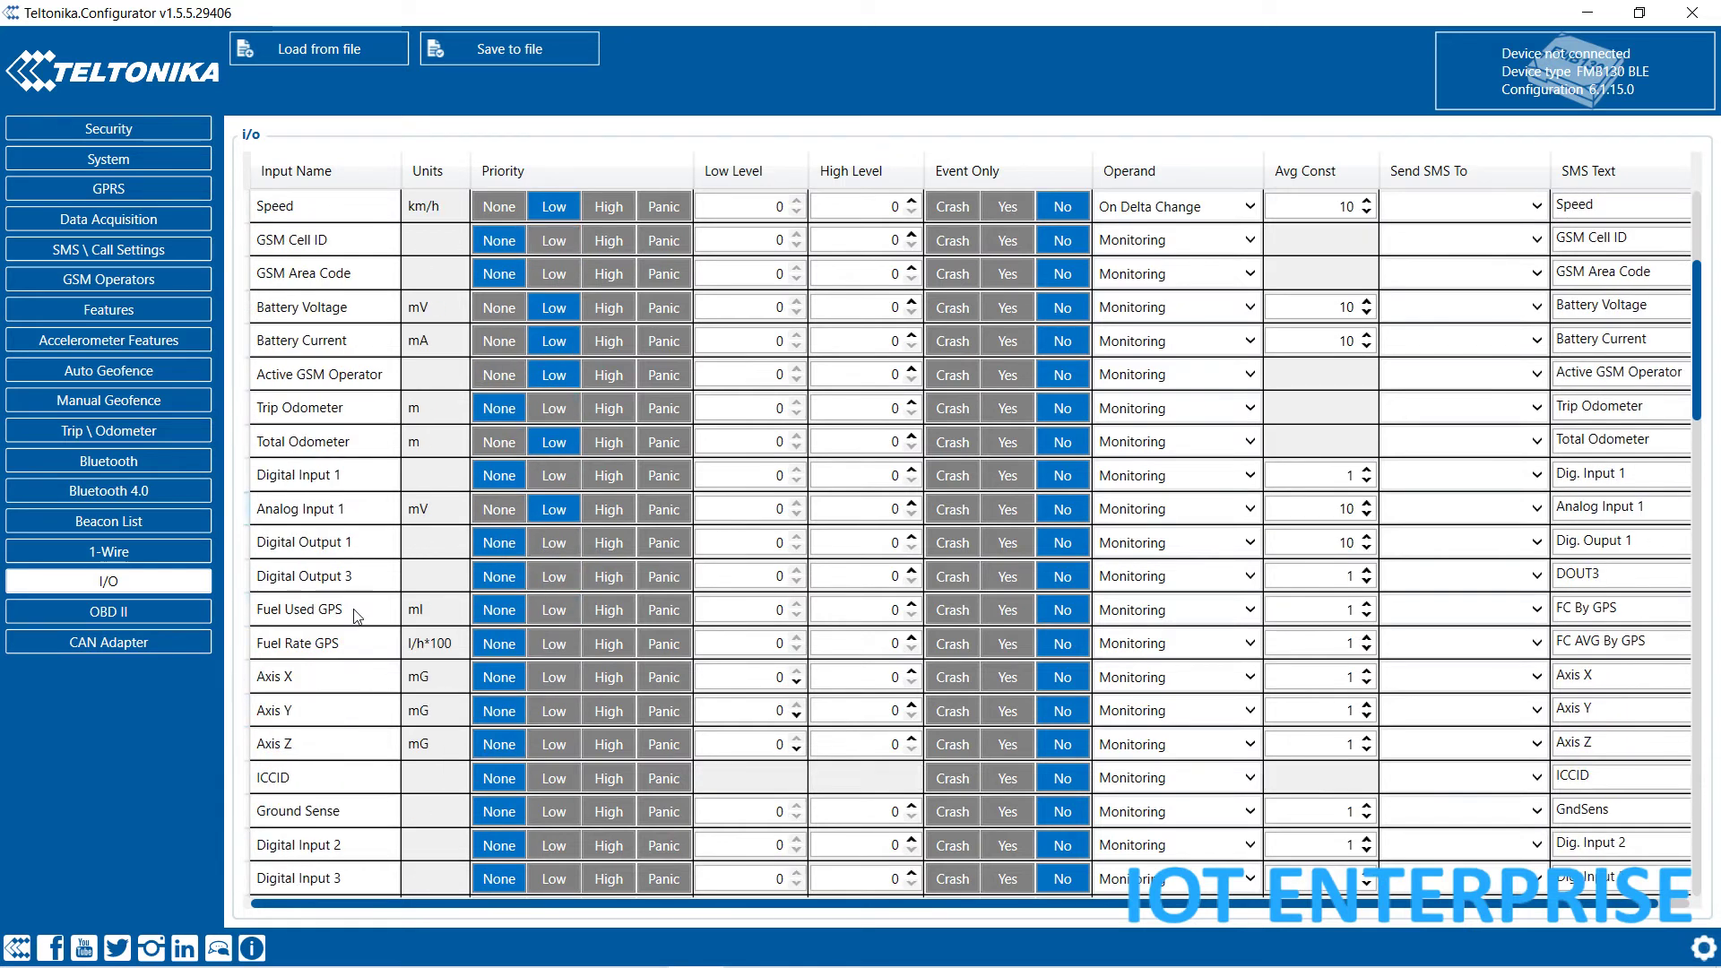
{"action": "mouse_move", "coordinate": [333, 614]}
{"action": "left_click", "coordinate": [127, 311]}
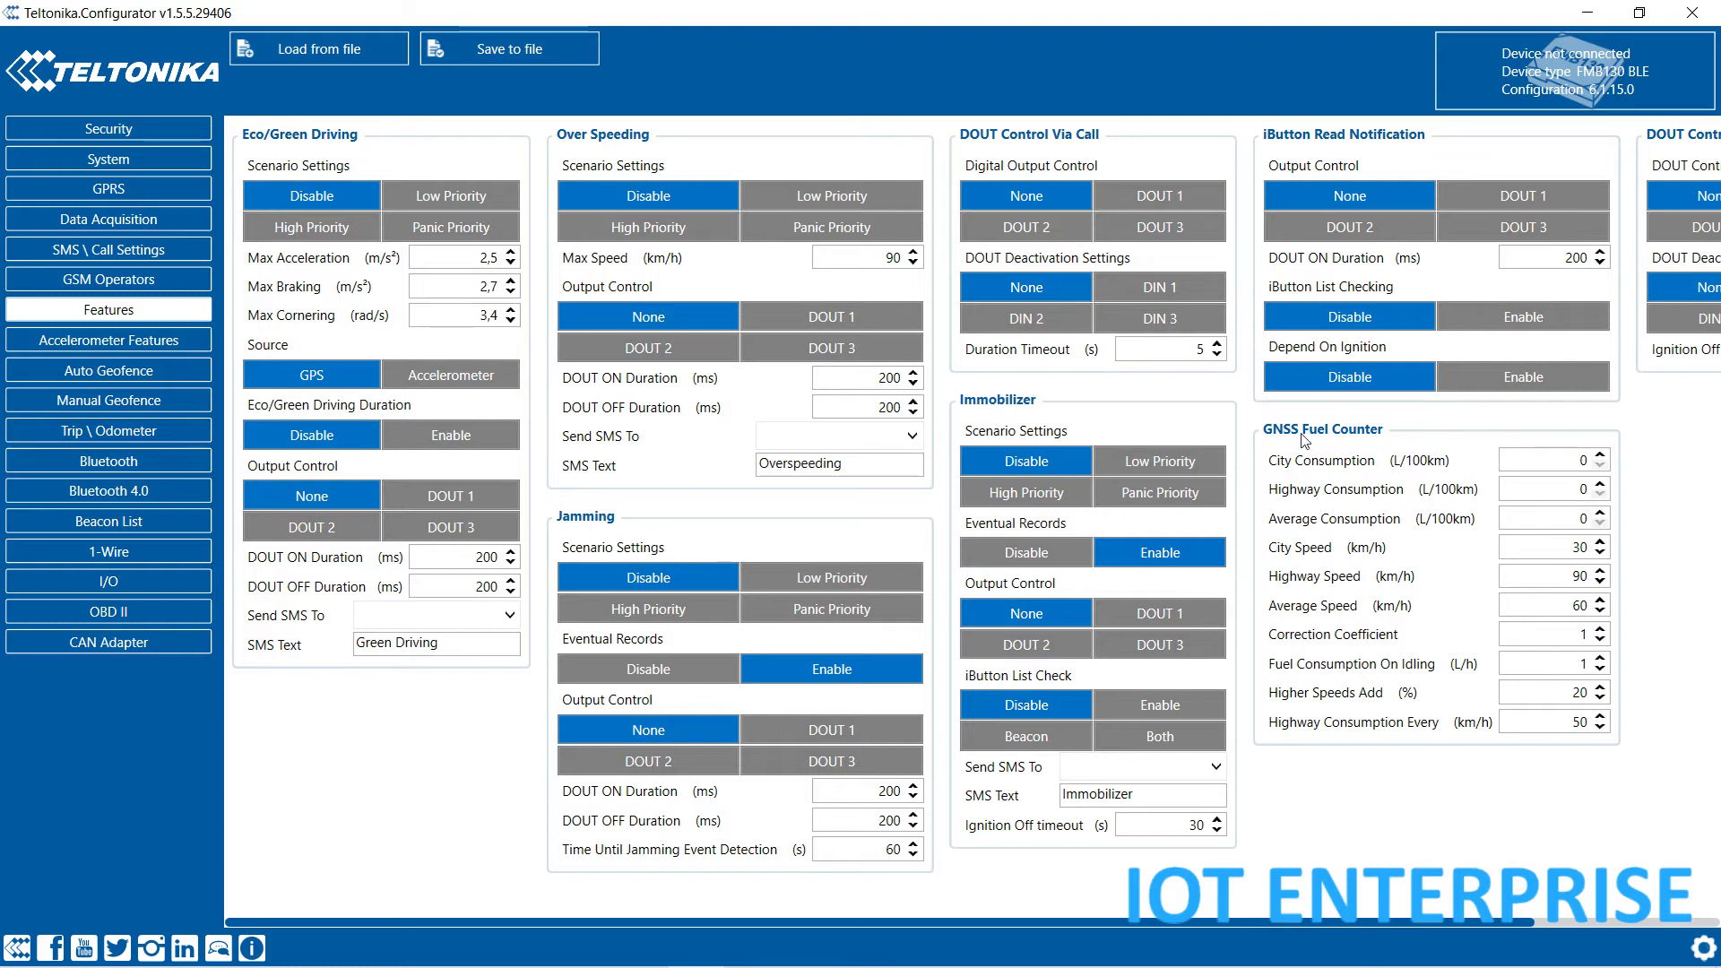
{"action": "left_click_drag", "start_coordinate": [1295, 442], "coordinate": [1340, 440]}
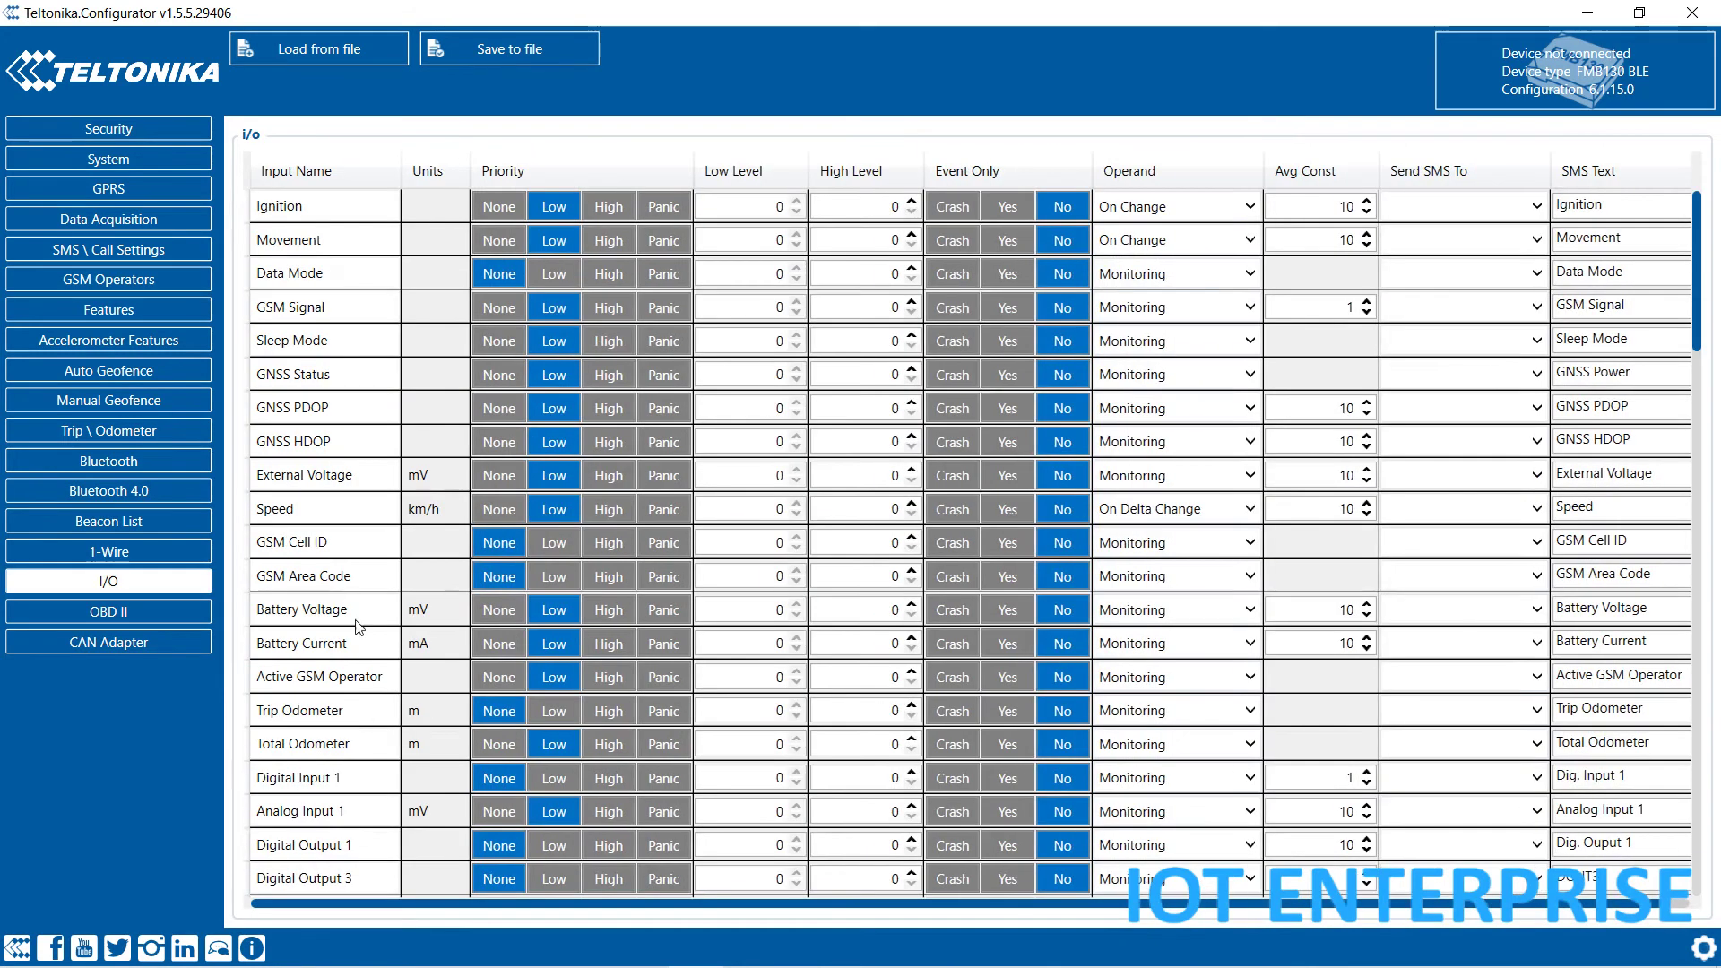
Examine the I/O elements from Ground Sense through the Dallas Temperature values and IDs
{"action": "scroll", "coordinate": [398, 642], "scroll_direction": "down", "scroll_amount": 4}
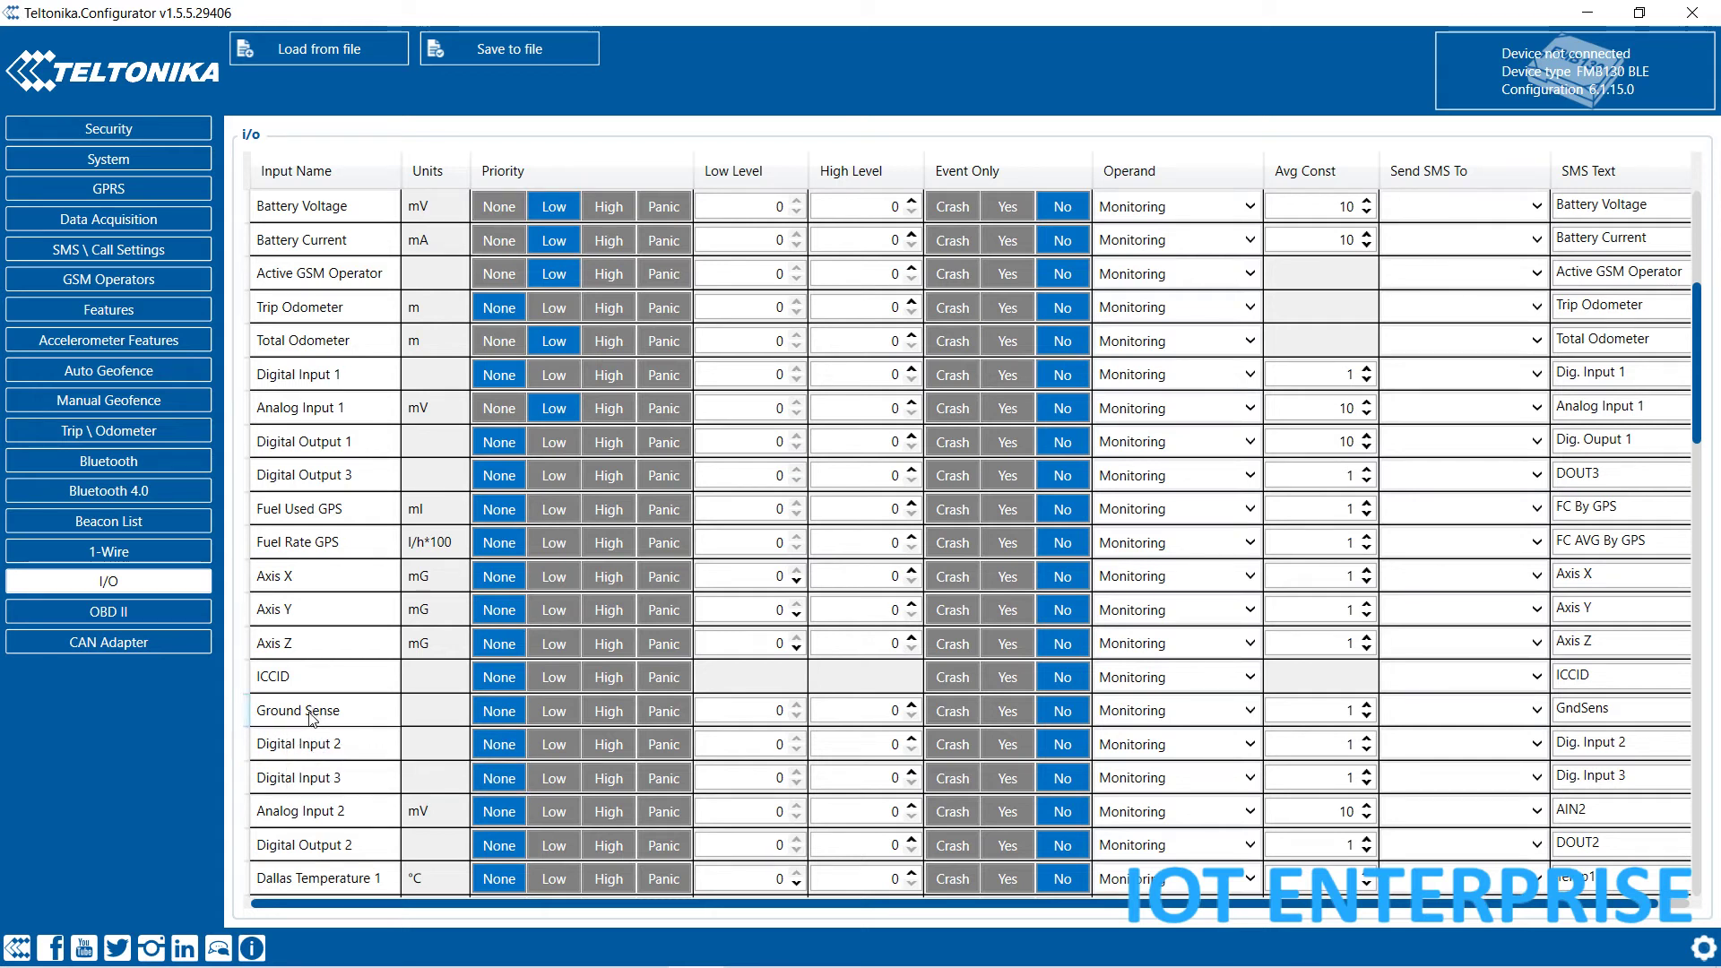
{"action": "mouse_move", "coordinate": [323, 717]}
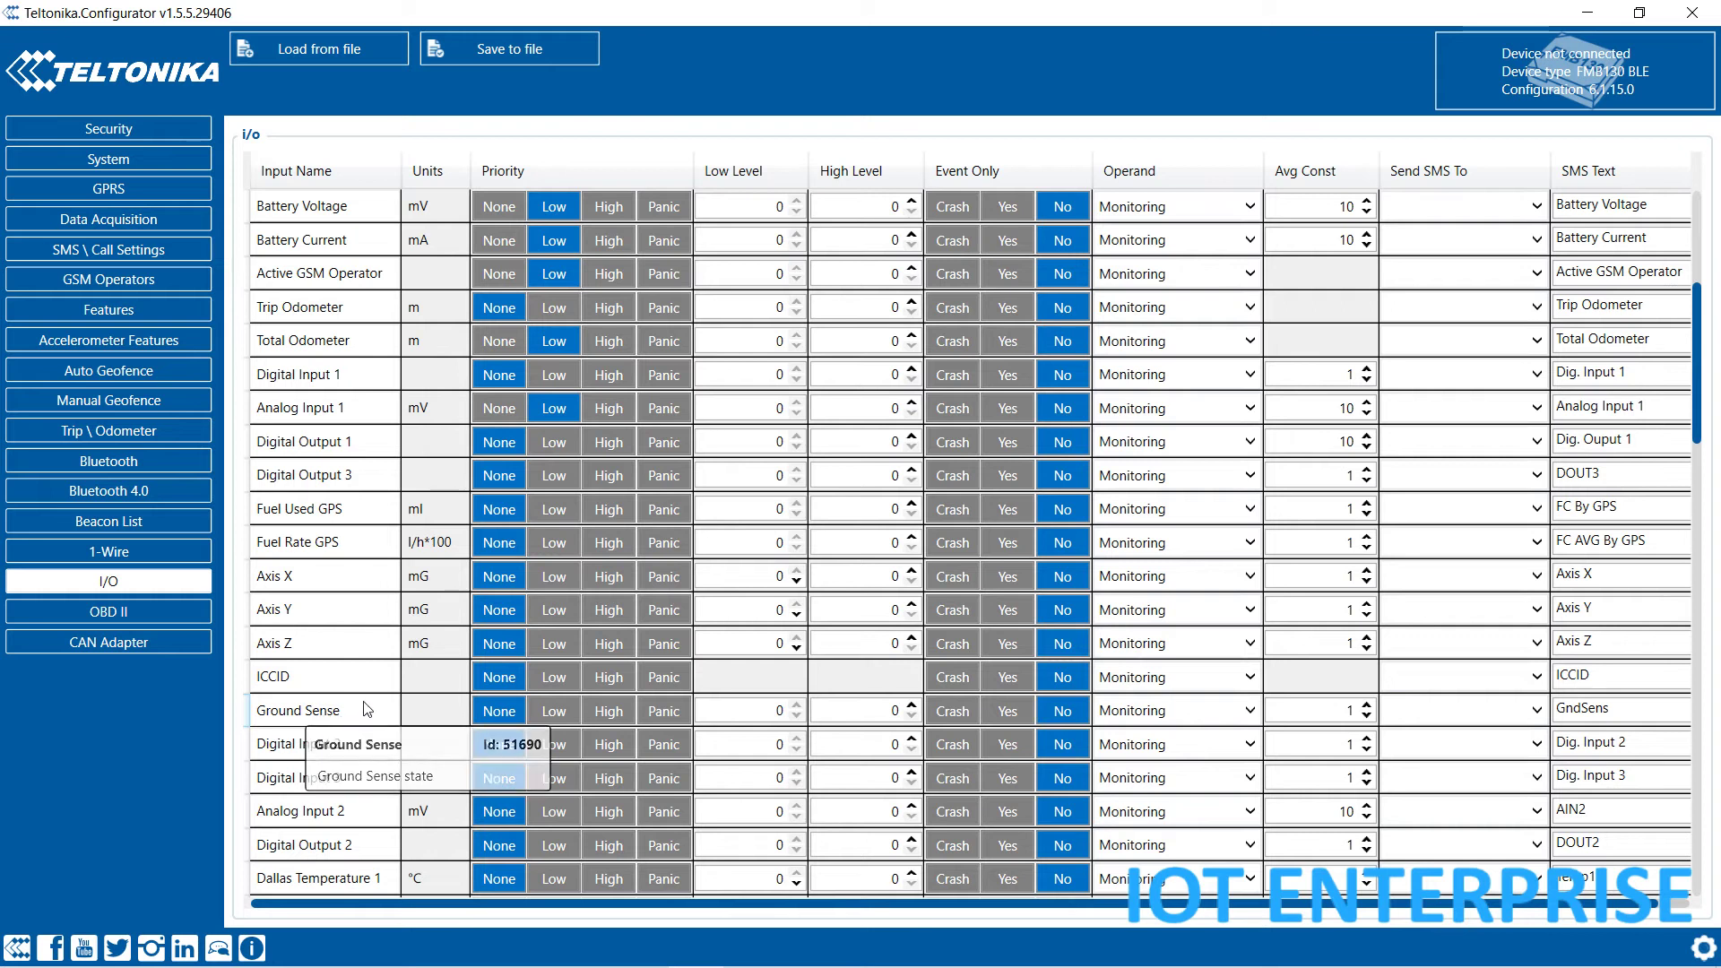
{"action": "scroll", "coordinate": [395, 677], "scroll_direction": "down", "scroll_amount": 1}
{"action": "mouse_move", "coordinate": [317, 646]}
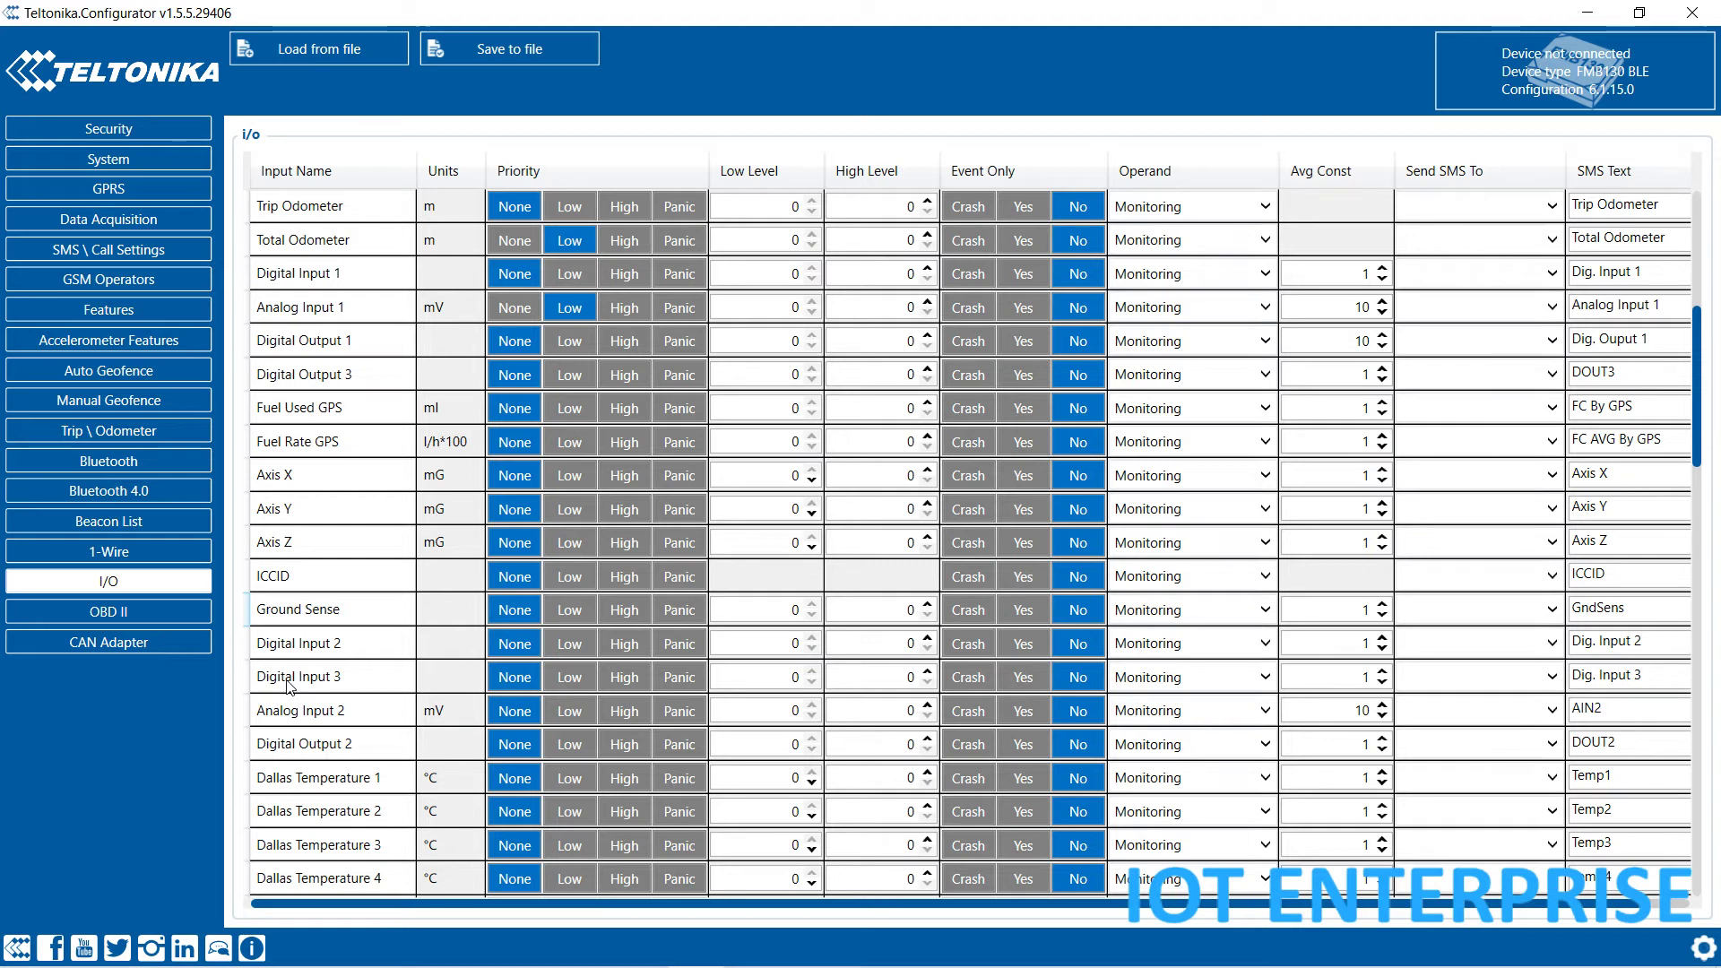
{"action": "scroll", "coordinate": [314, 691], "scroll_direction": "down", "scroll_amount": 1}
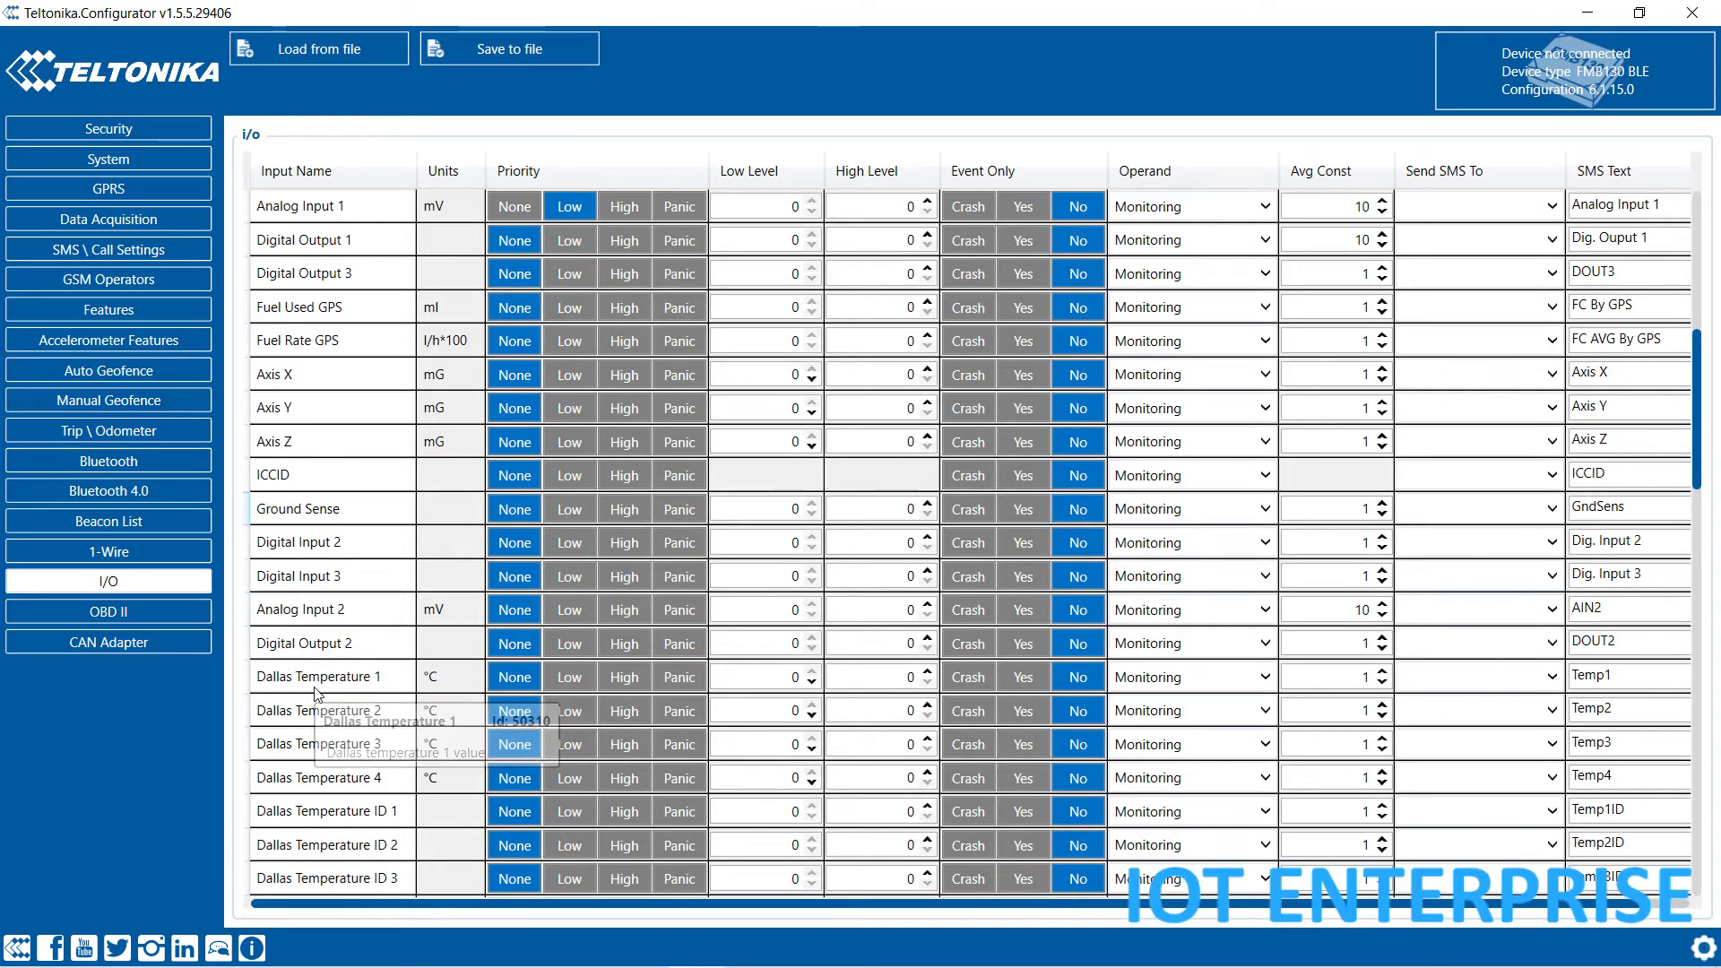
{"action": "scroll", "coordinate": [479, 615], "scroll_direction": "down", "scroll_amount": 1}
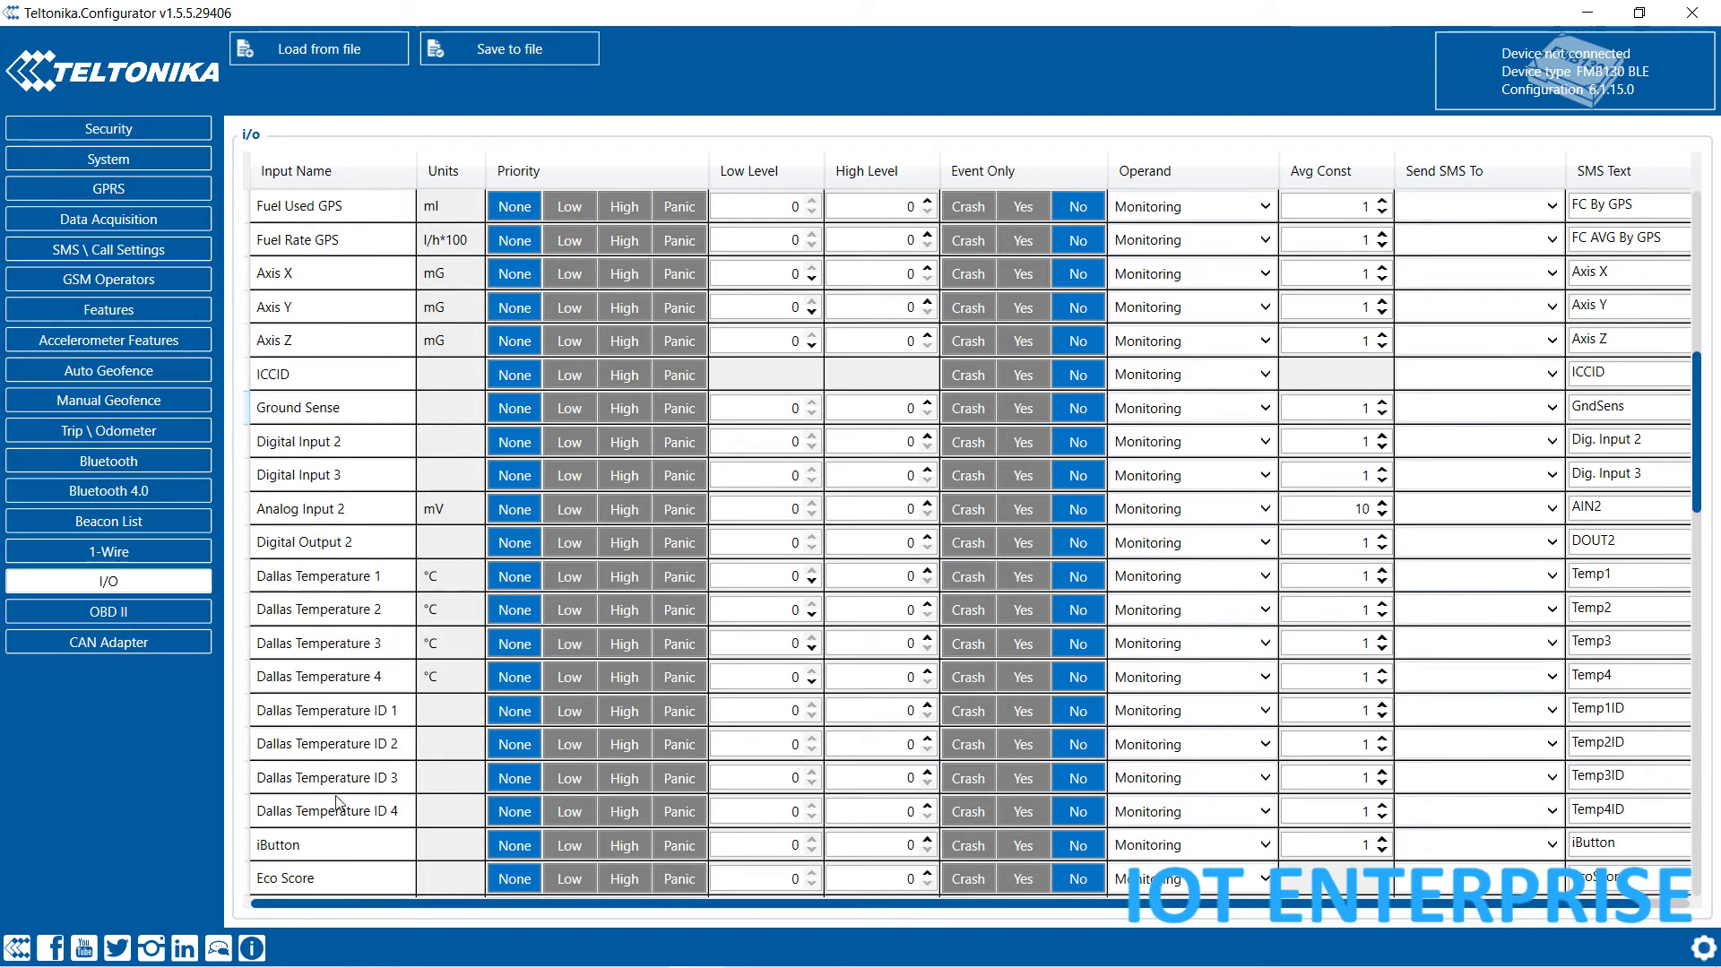
{"action": "mouse_move", "coordinate": [342, 780]}
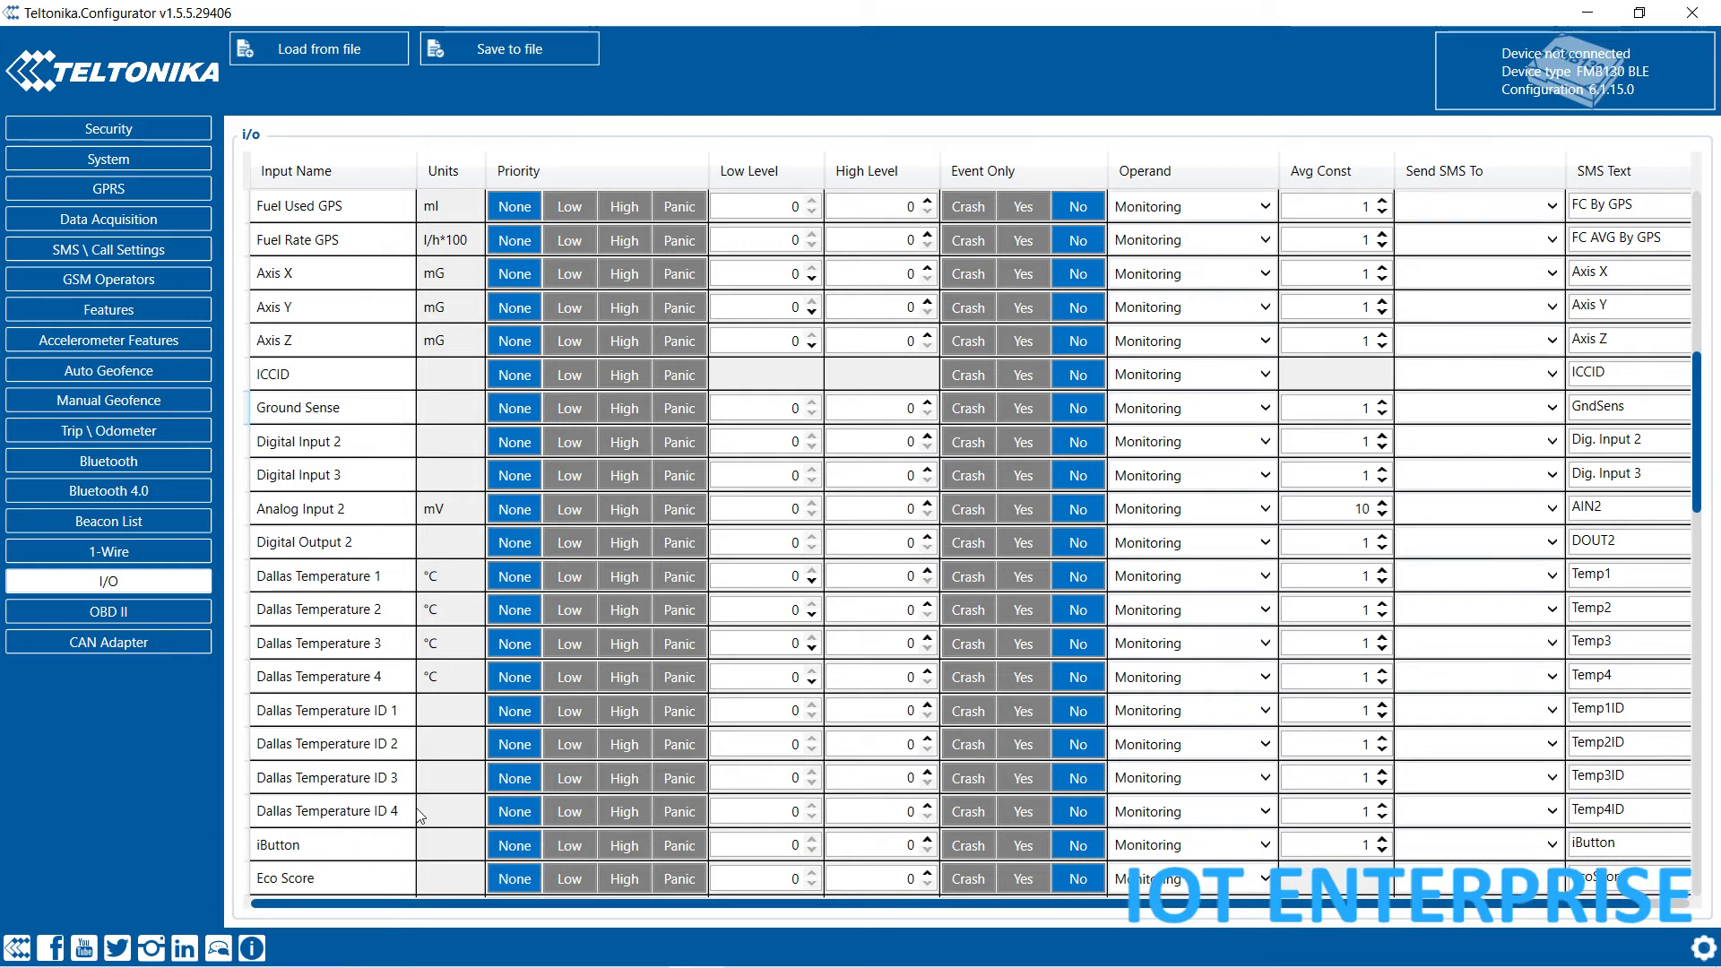
Examine the remaining I/O elements, from iButton through the BLE temperature, battery, humidity, custom, fuel level, luminosity and fuel frequency entries
{"action": "scroll", "coordinate": [374, 750], "scroll_direction": "down", "scroll_amount": 2}
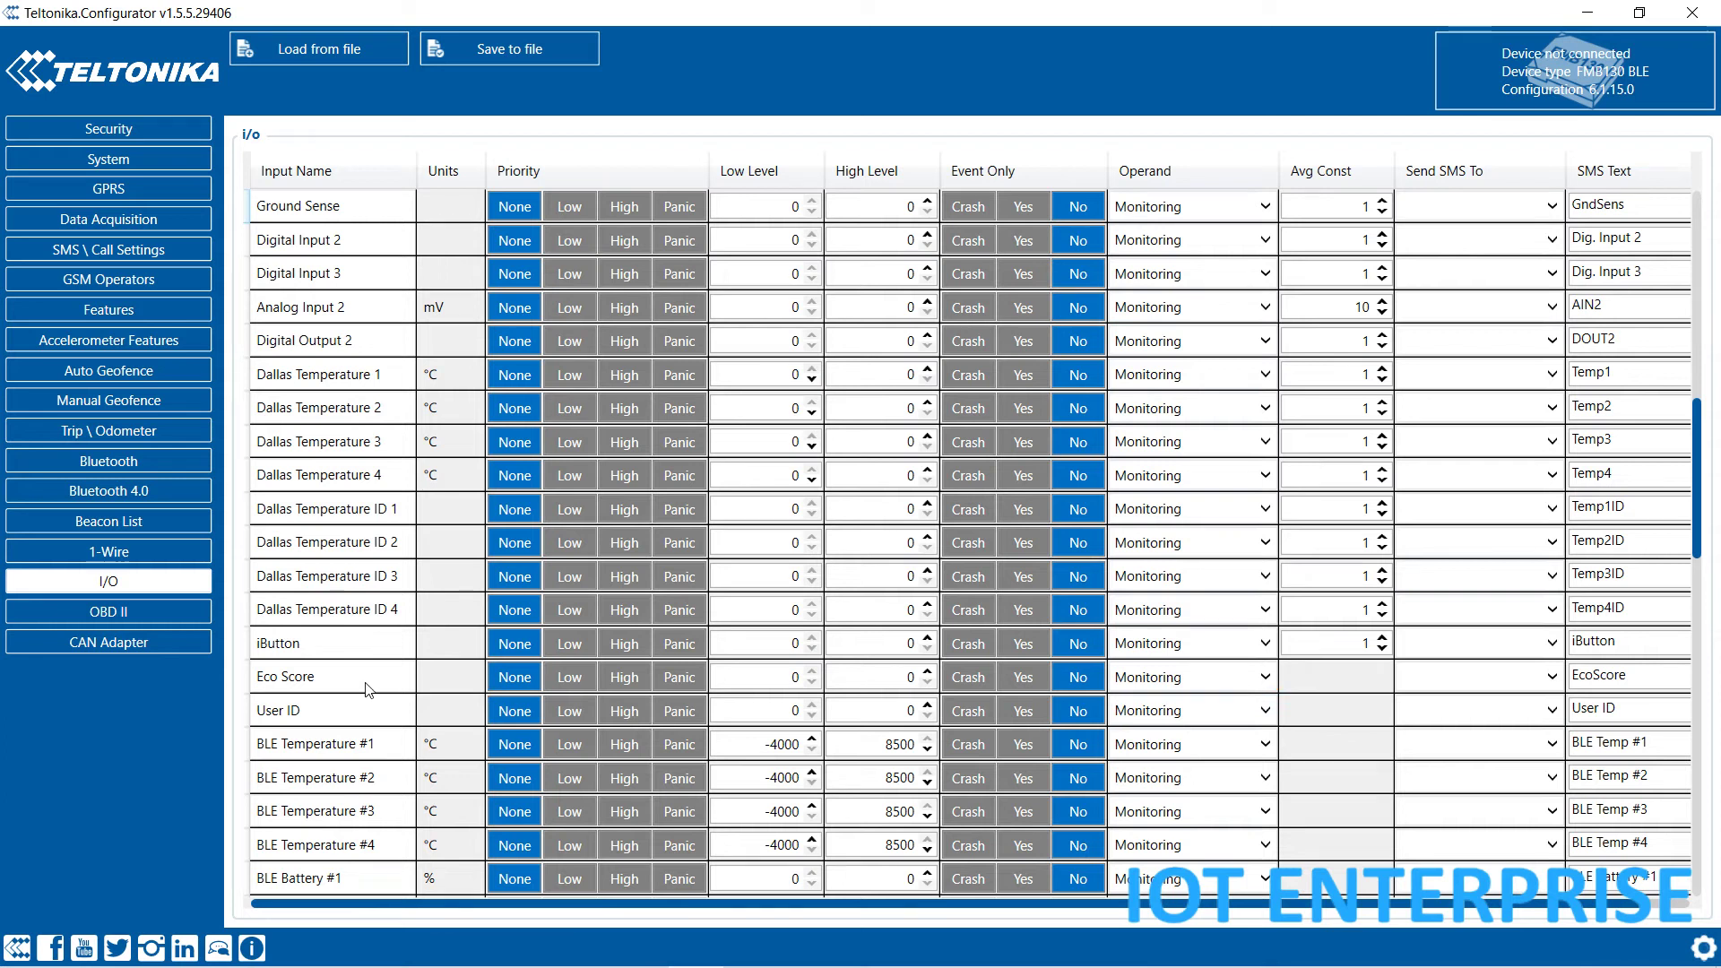
{"action": "scroll", "coordinate": [376, 686], "scroll_direction": "down", "scroll_amount": 3}
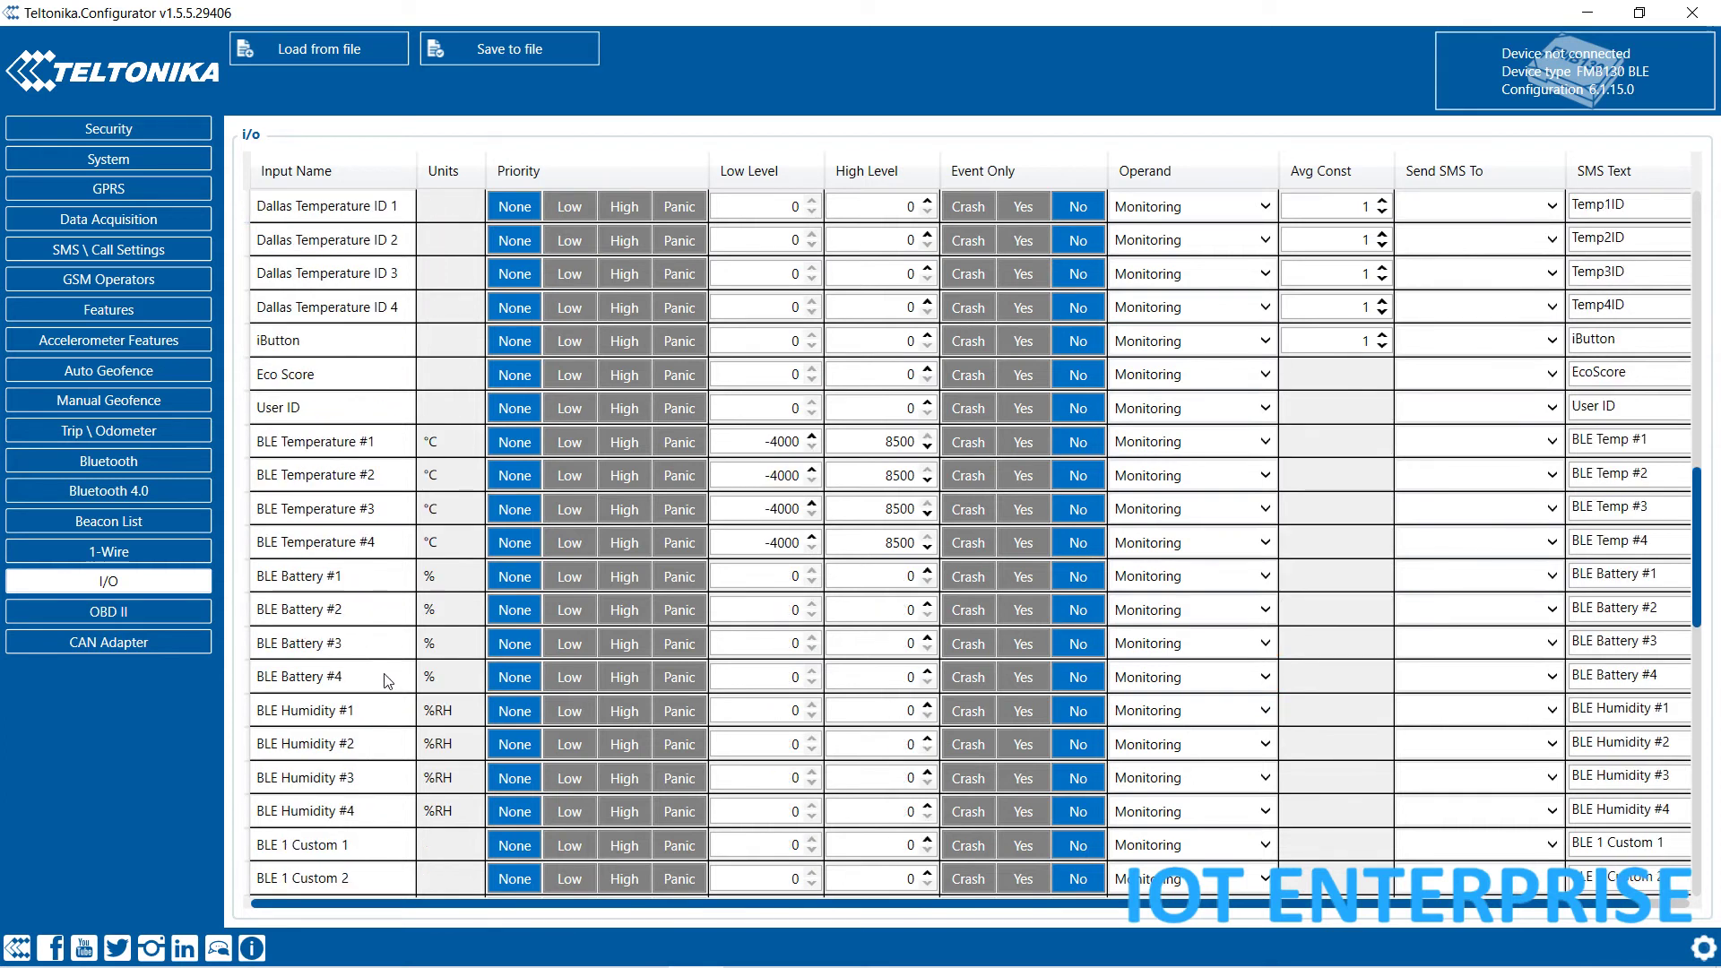
{"action": "scroll", "coordinate": [350, 488], "scroll_direction": "down", "scroll_amount": 1}
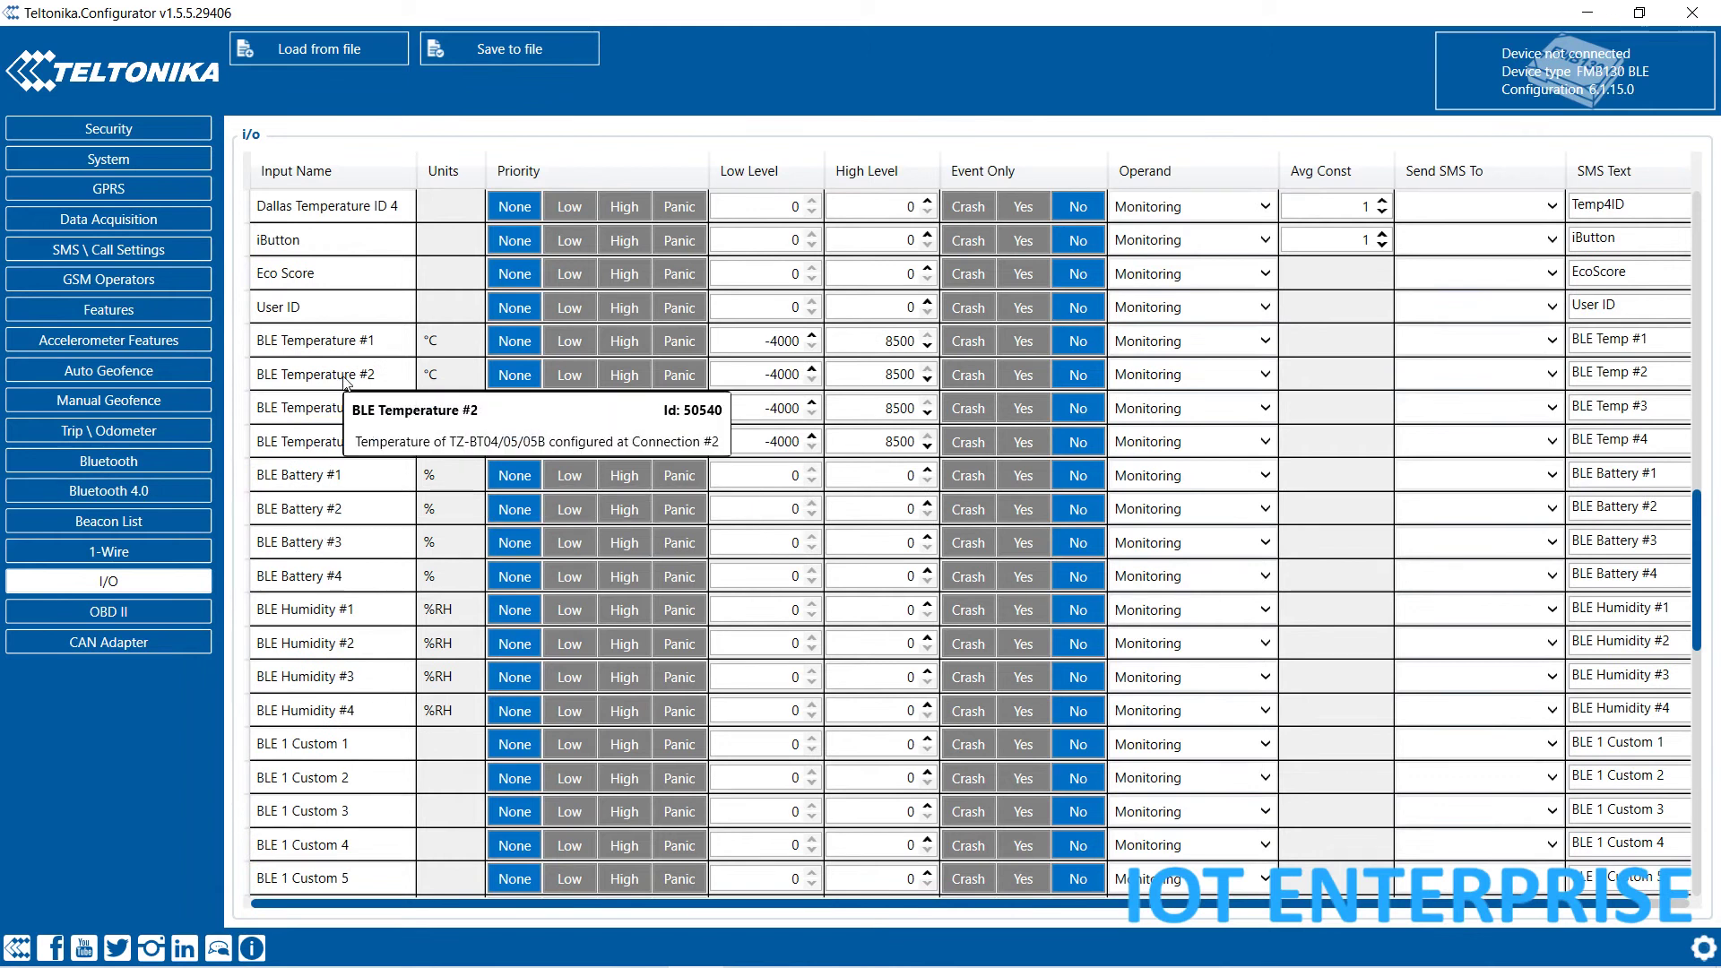
{"action": "mouse_move", "coordinate": [329, 382]}
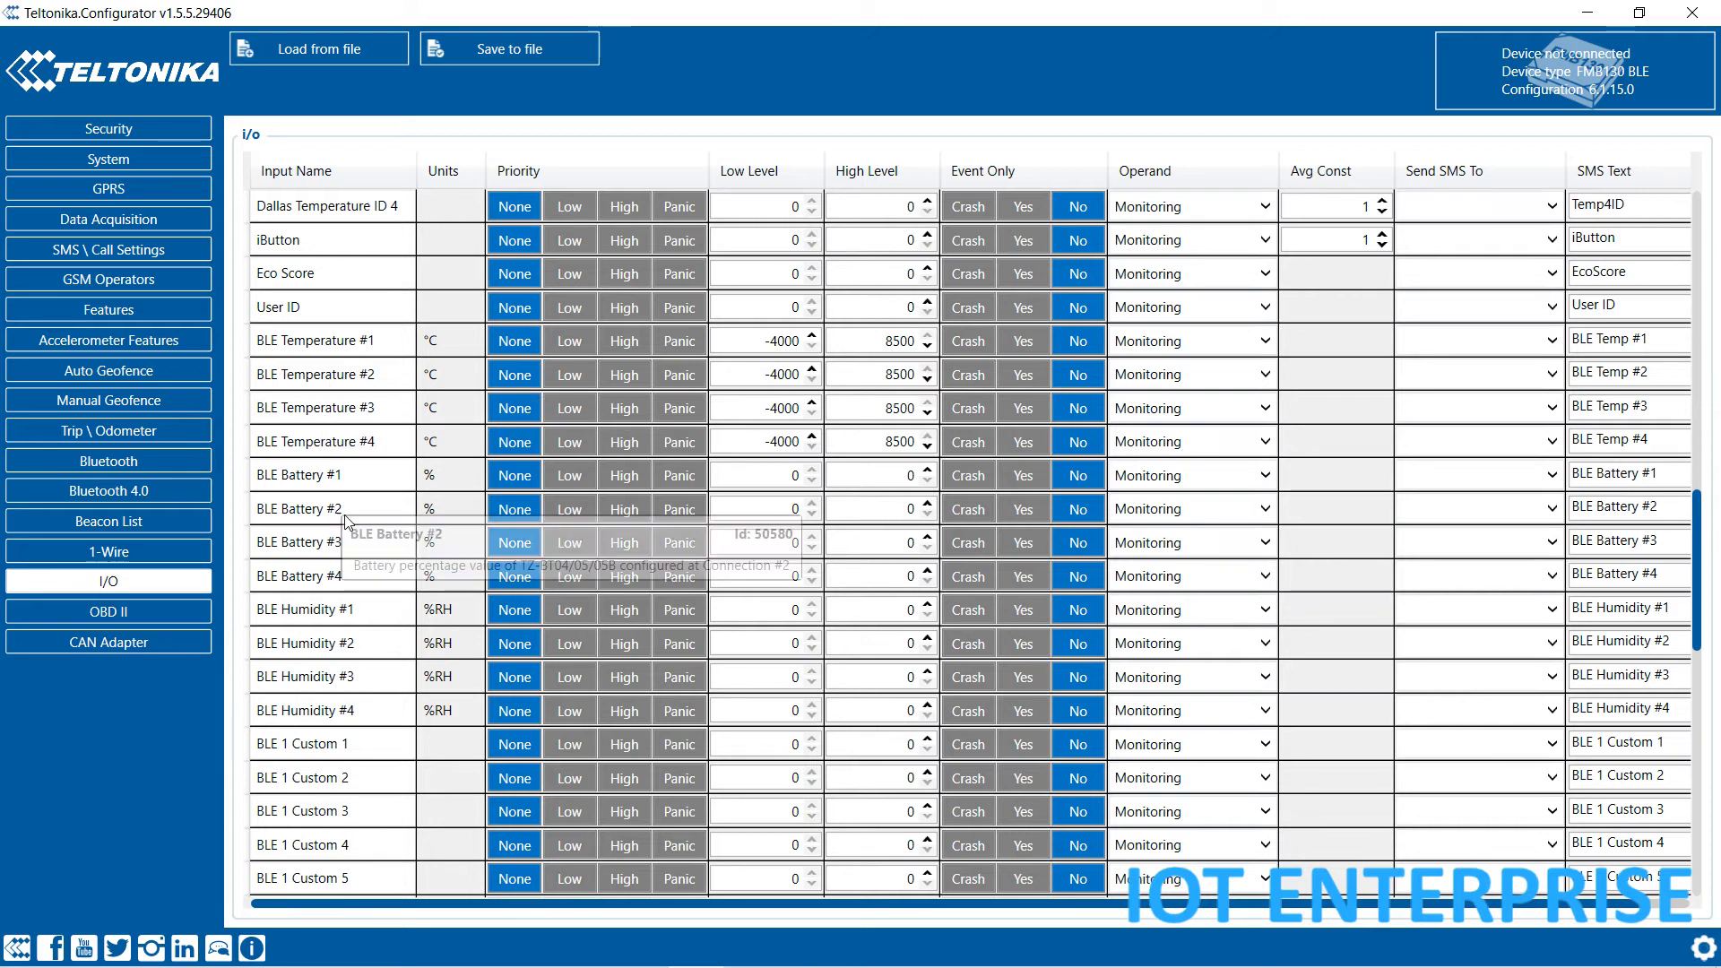
{"action": "scroll", "coordinate": [303, 534], "scroll_direction": "down", "scroll_amount": 2}
{"action": "scroll", "coordinate": [303, 534], "scroll_direction": "down", "scroll_amount": 1}
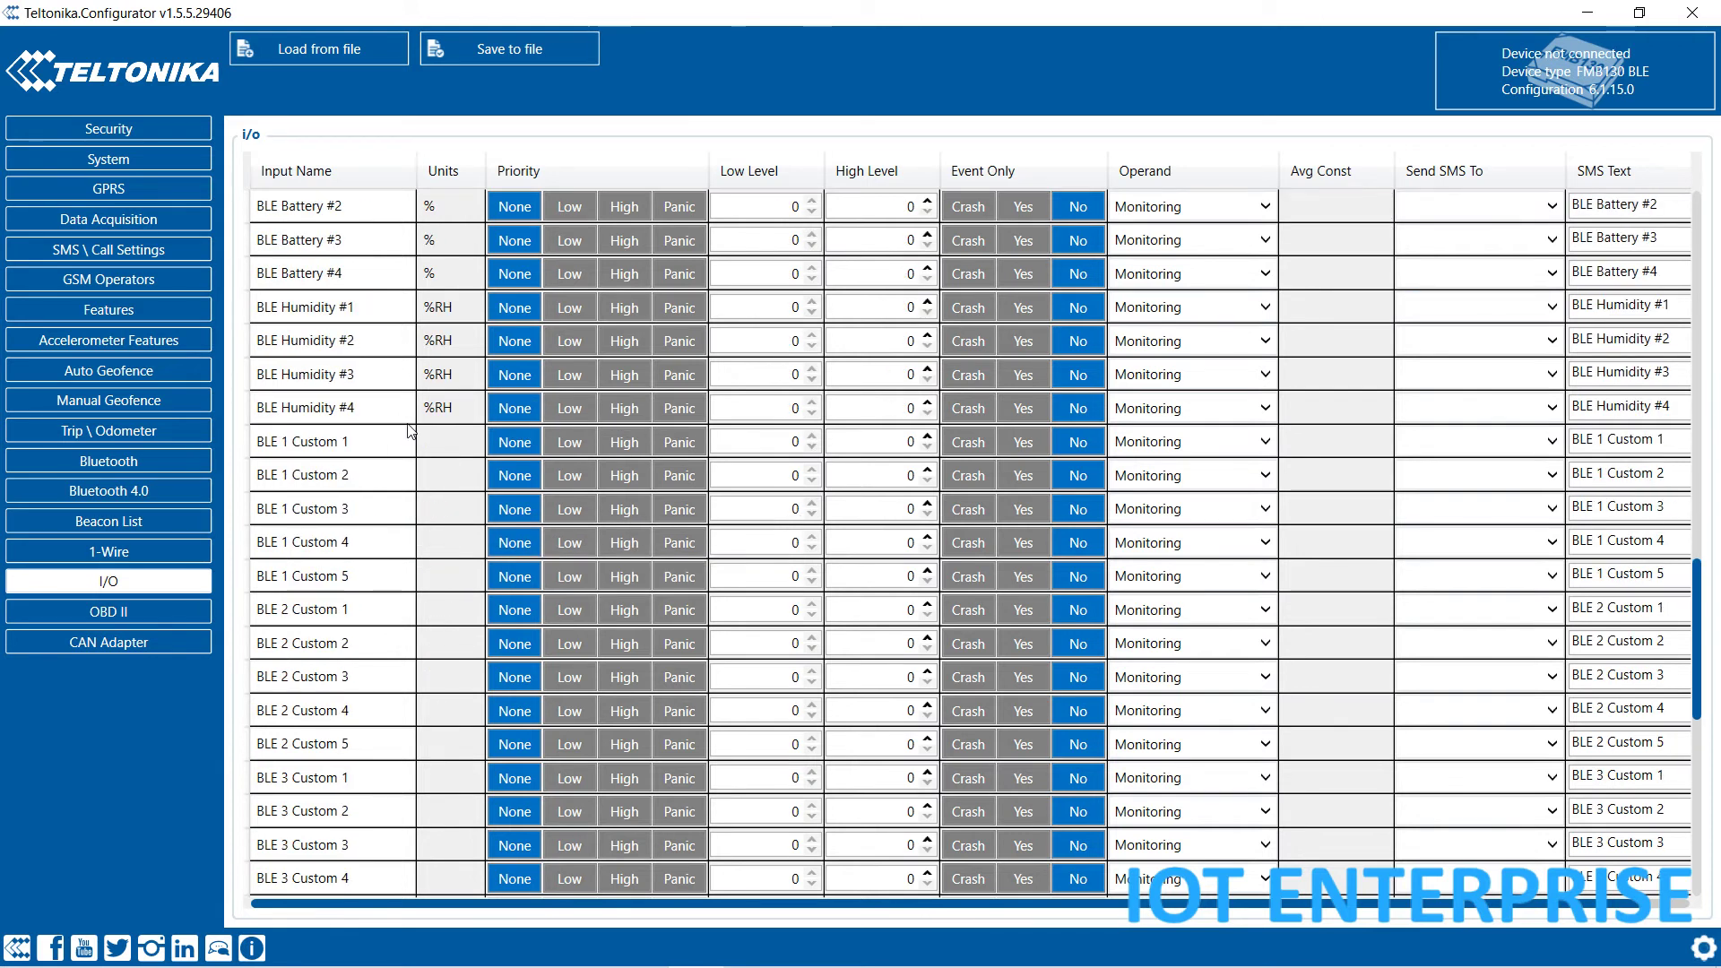
{"action": "scroll", "coordinate": [316, 504], "scroll_direction": "down", "scroll_amount": 4}
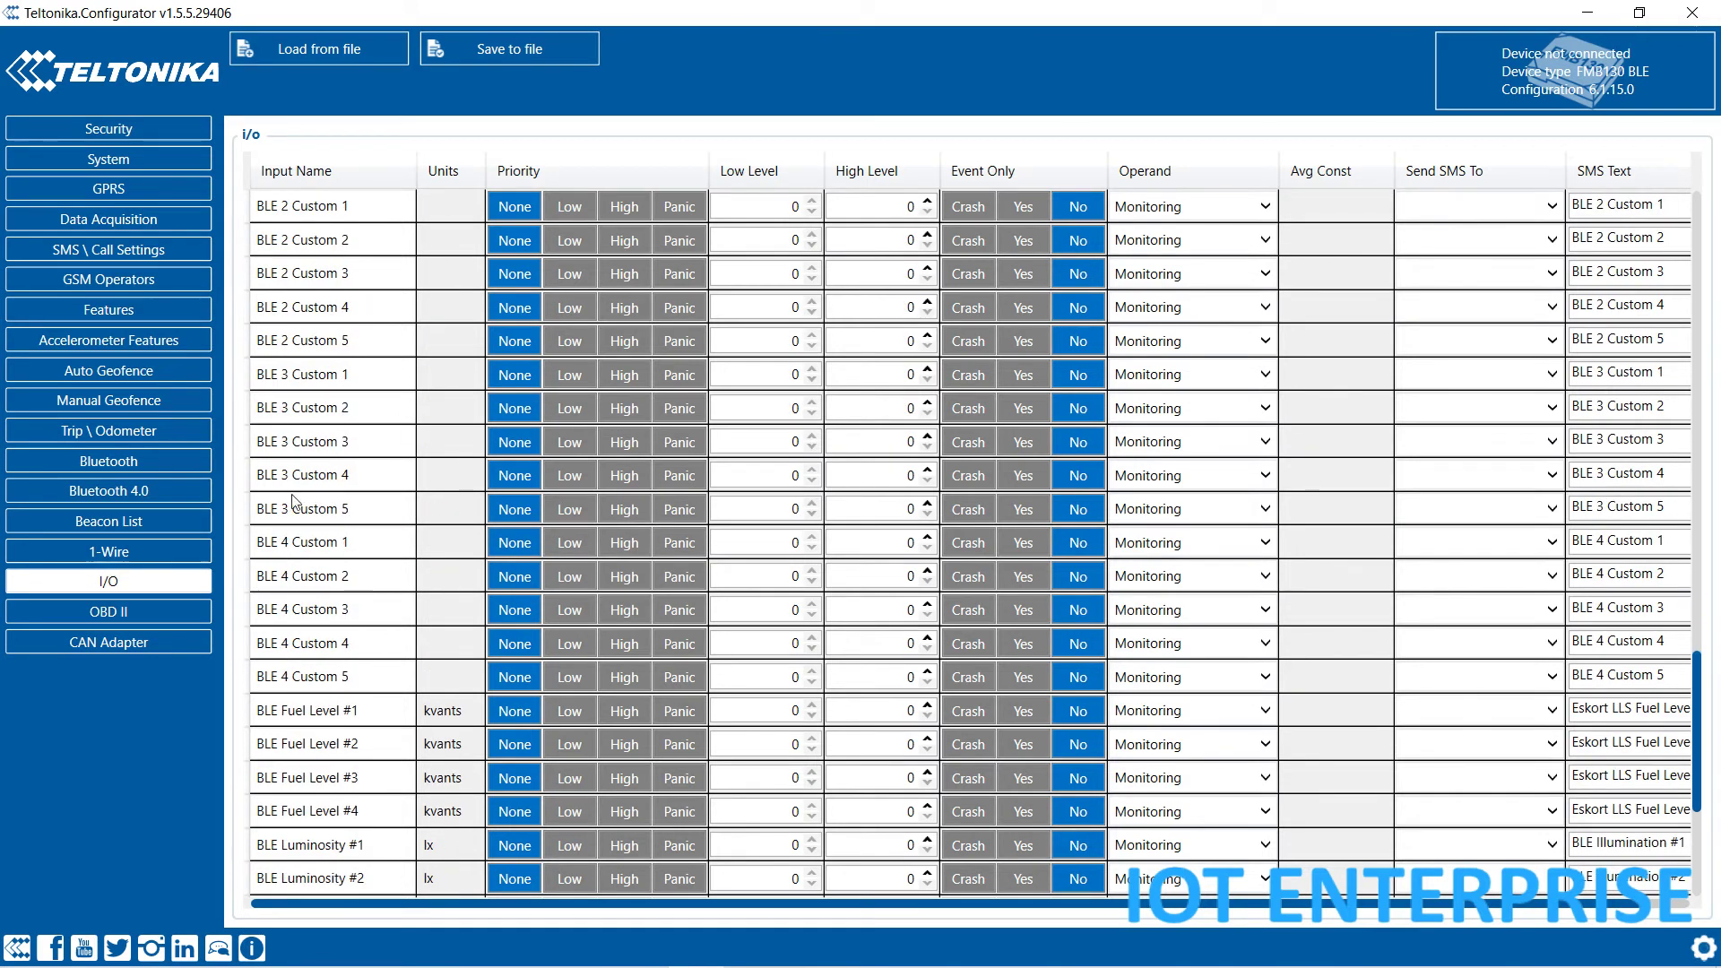
{"action": "mouse_move", "coordinate": [341, 528]}
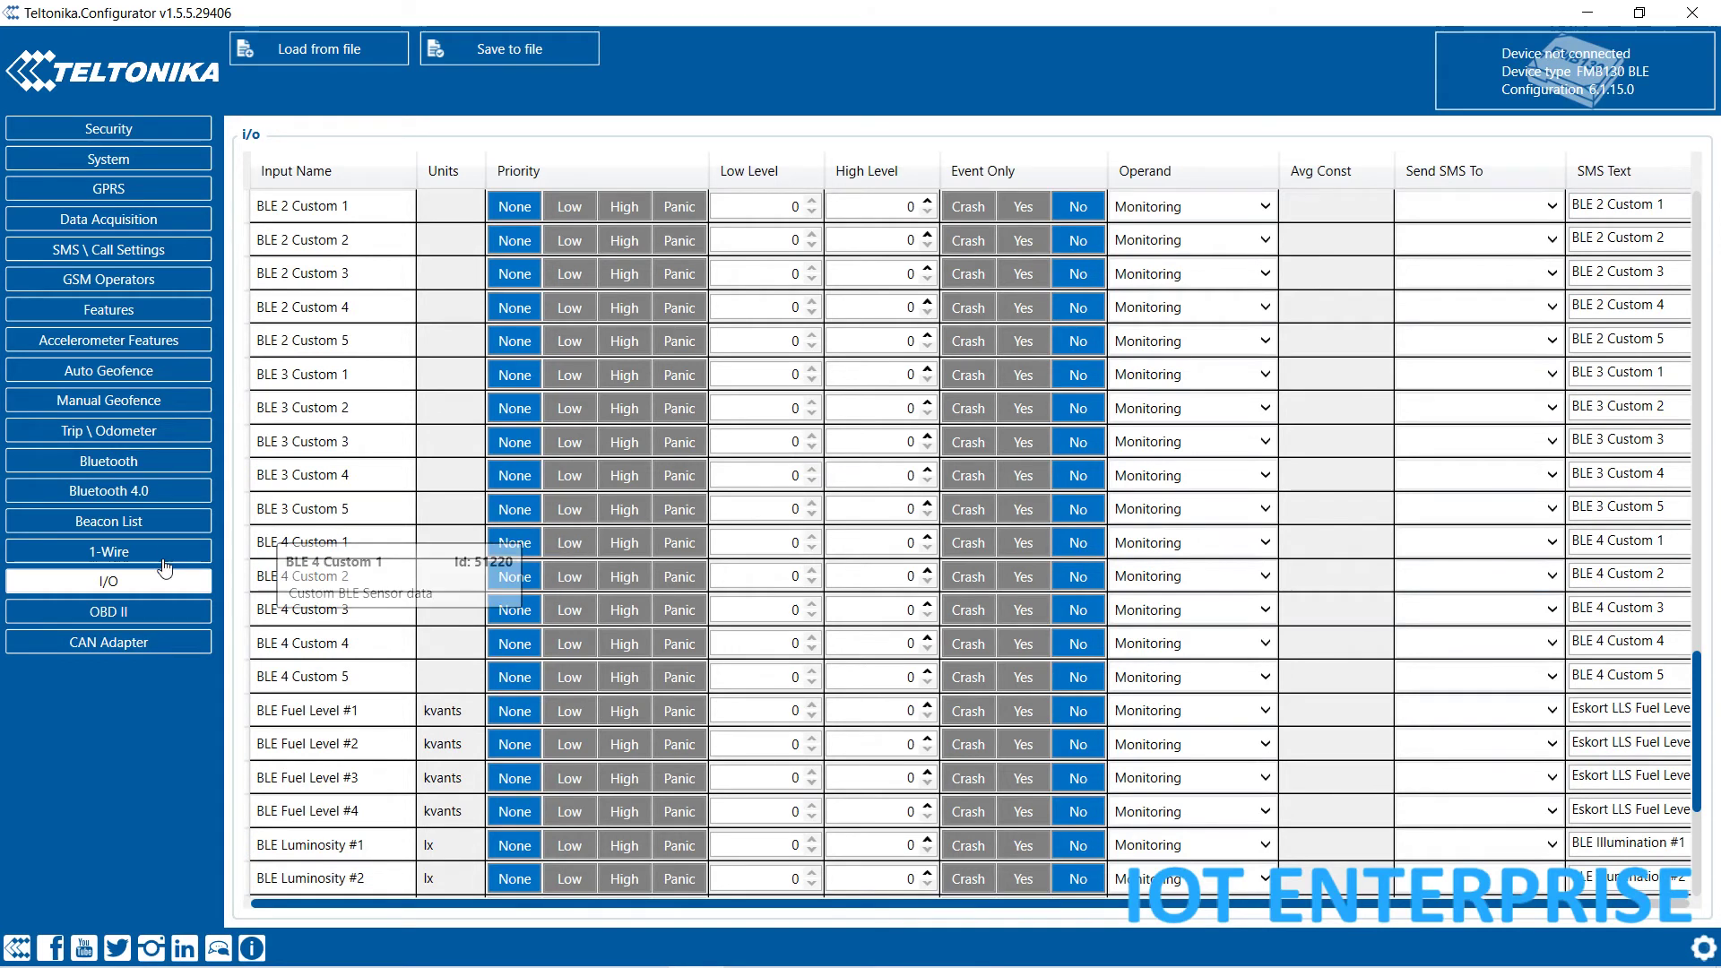
{"action": "scroll", "coordinate": [357, 665], "scroll_direction": "down", "scroll_amount": 2}
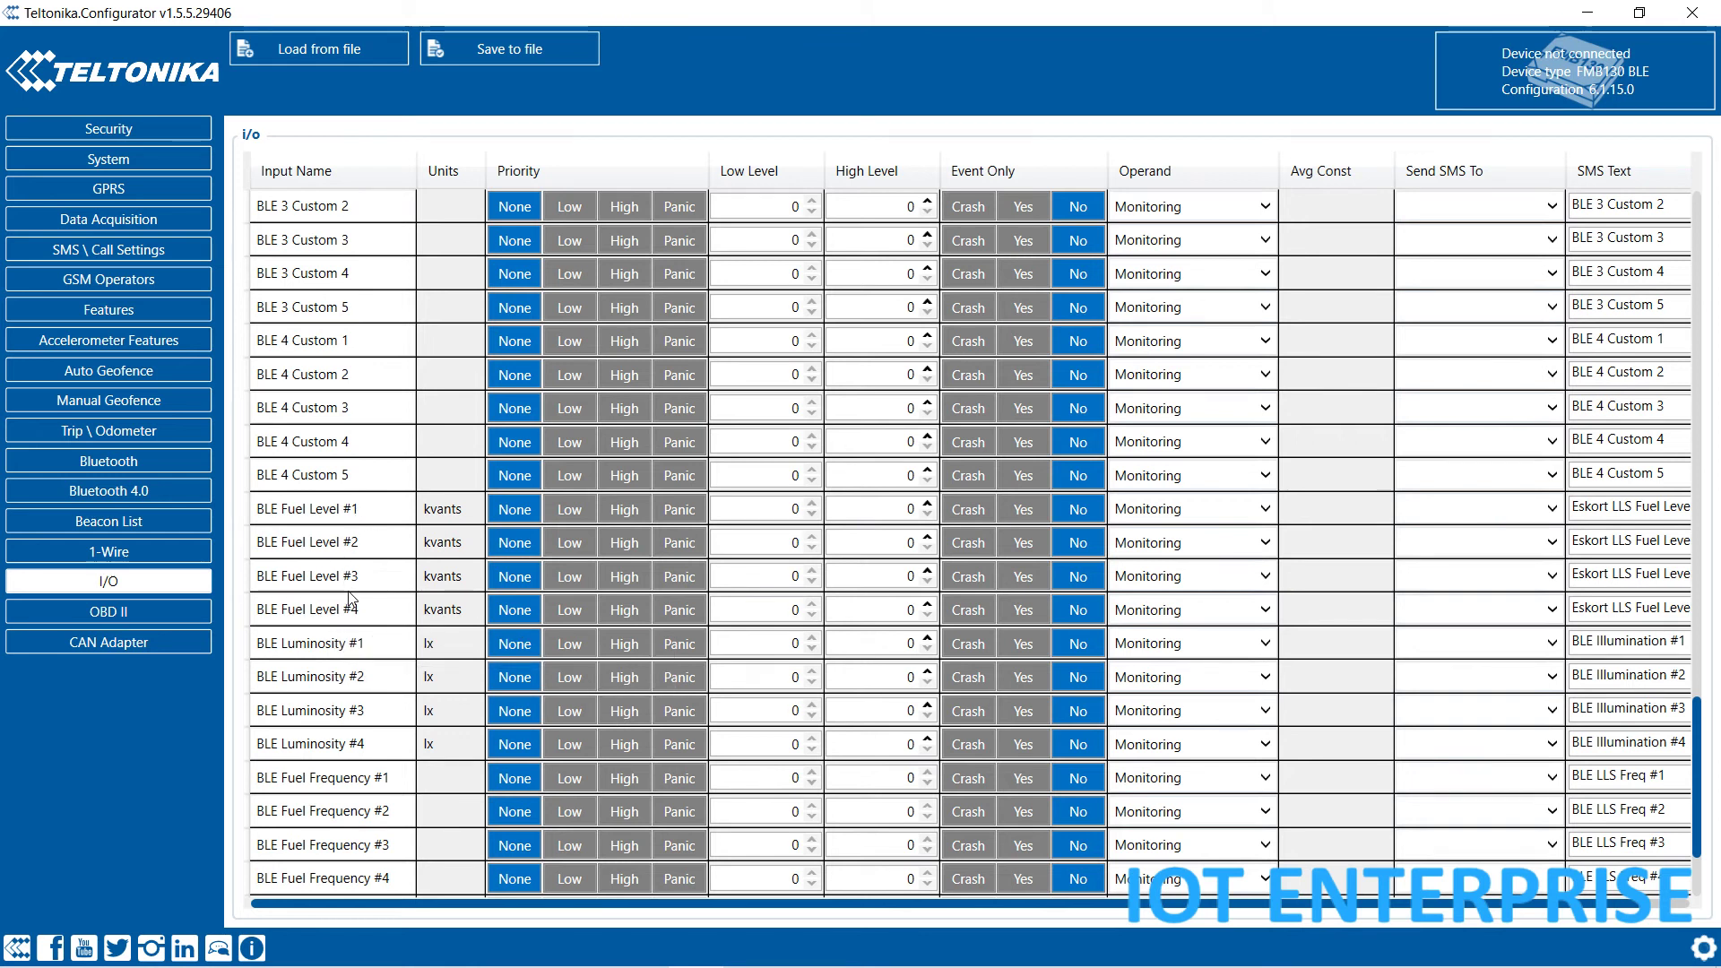
{"action": "scroll", "coordinate": [350, 599], "scroll_direction": "down", "scroll_amount": 2}
{"action": "scroll", "coordinate": [346, 609], "scroll_direction": "down", "scroll_amount": 1}
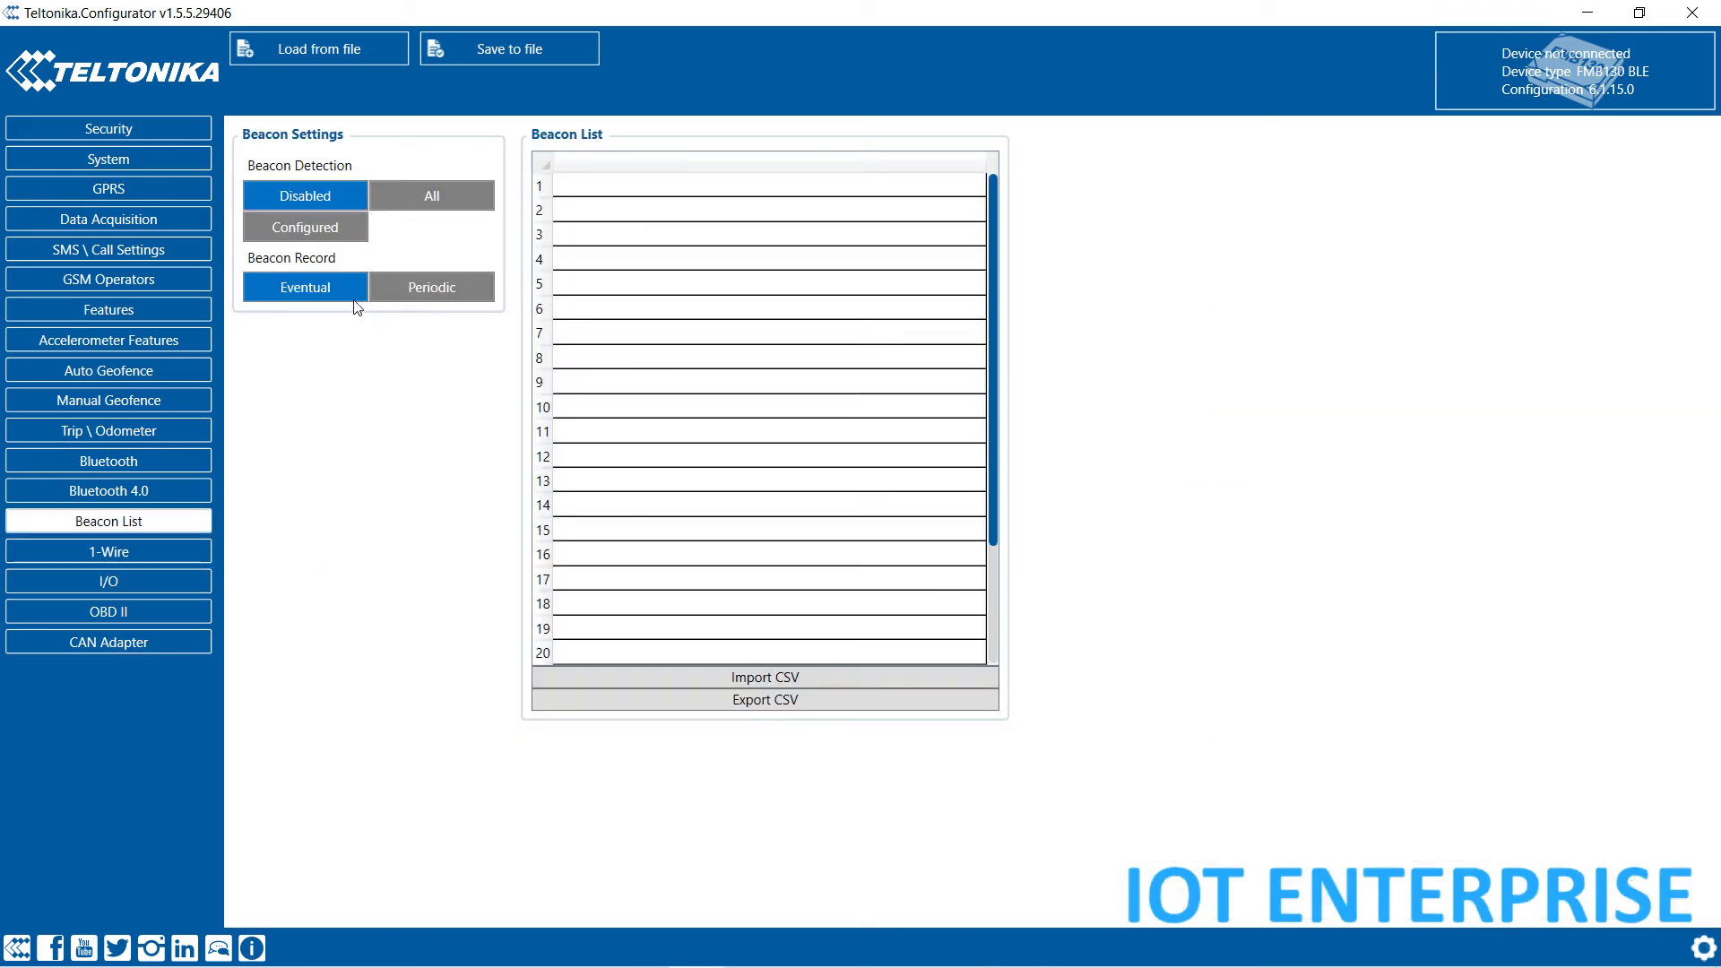
Set Beacon Record to Periodic and Beacon Detection to All in the Beacon List settings
{"action": "left_click", "coordinate": [415, 294]}
{"action": "left_click", "coordinate": [485, 206]}
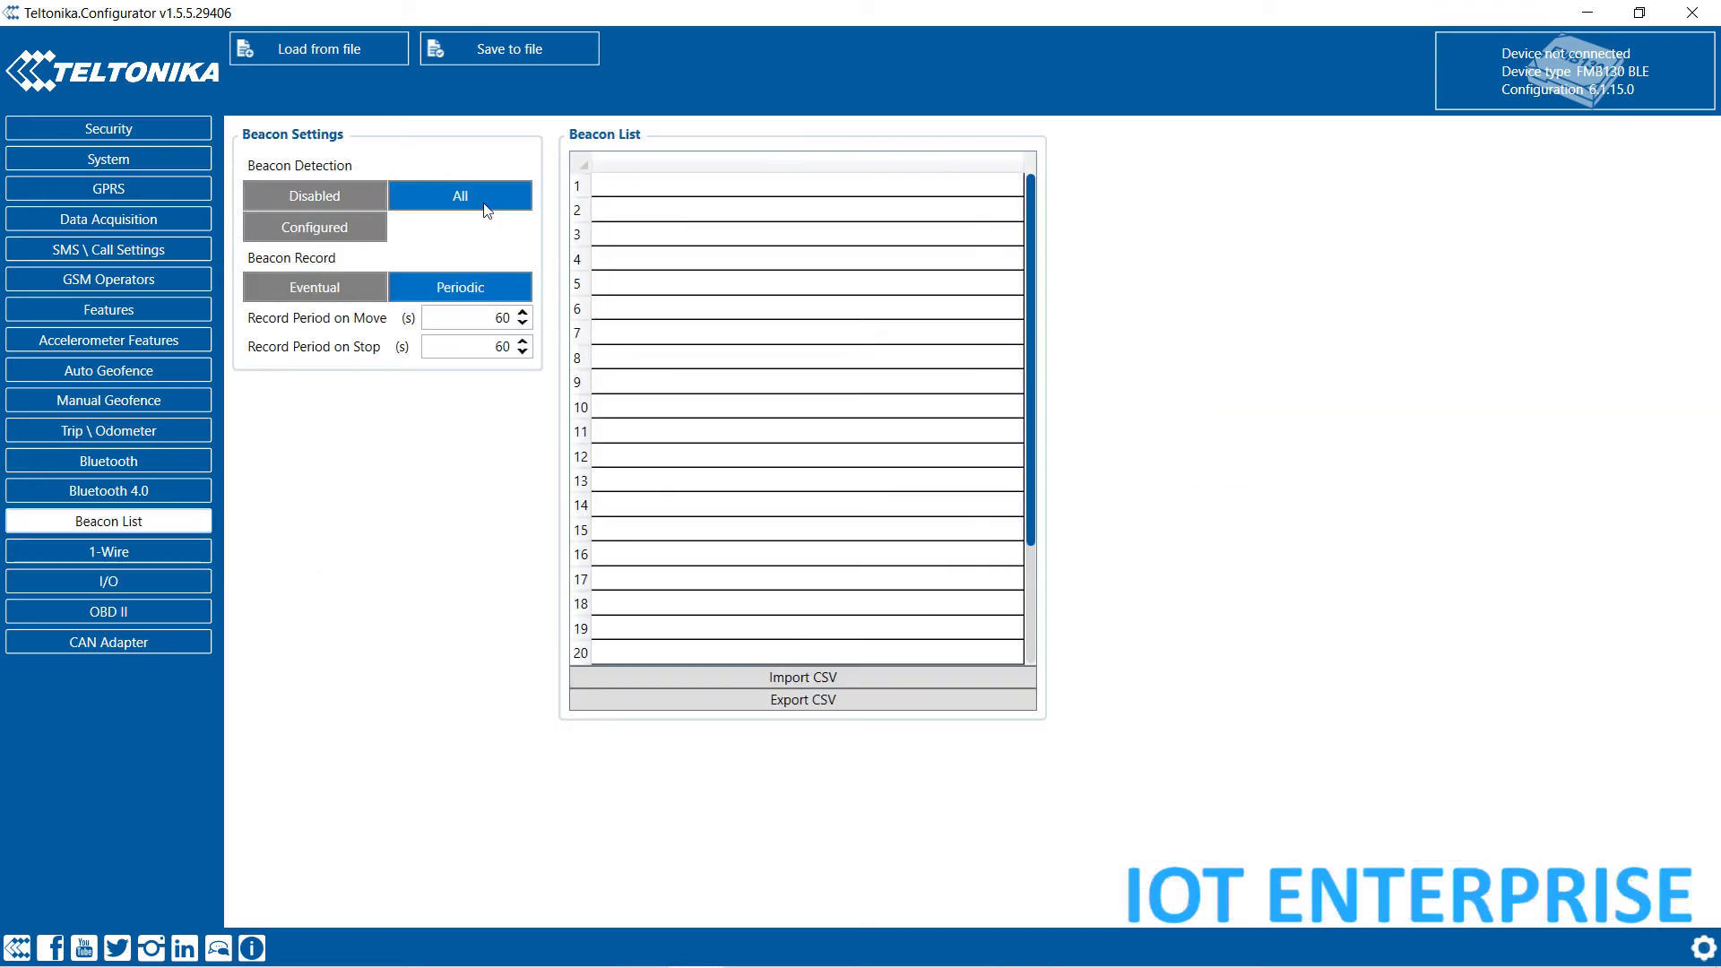
Examine the Bluetooth 4.0 common settings and its four connections, as well as the general Bluetooth settings
{"action": "left_click", "coordinate": [133, 488]}
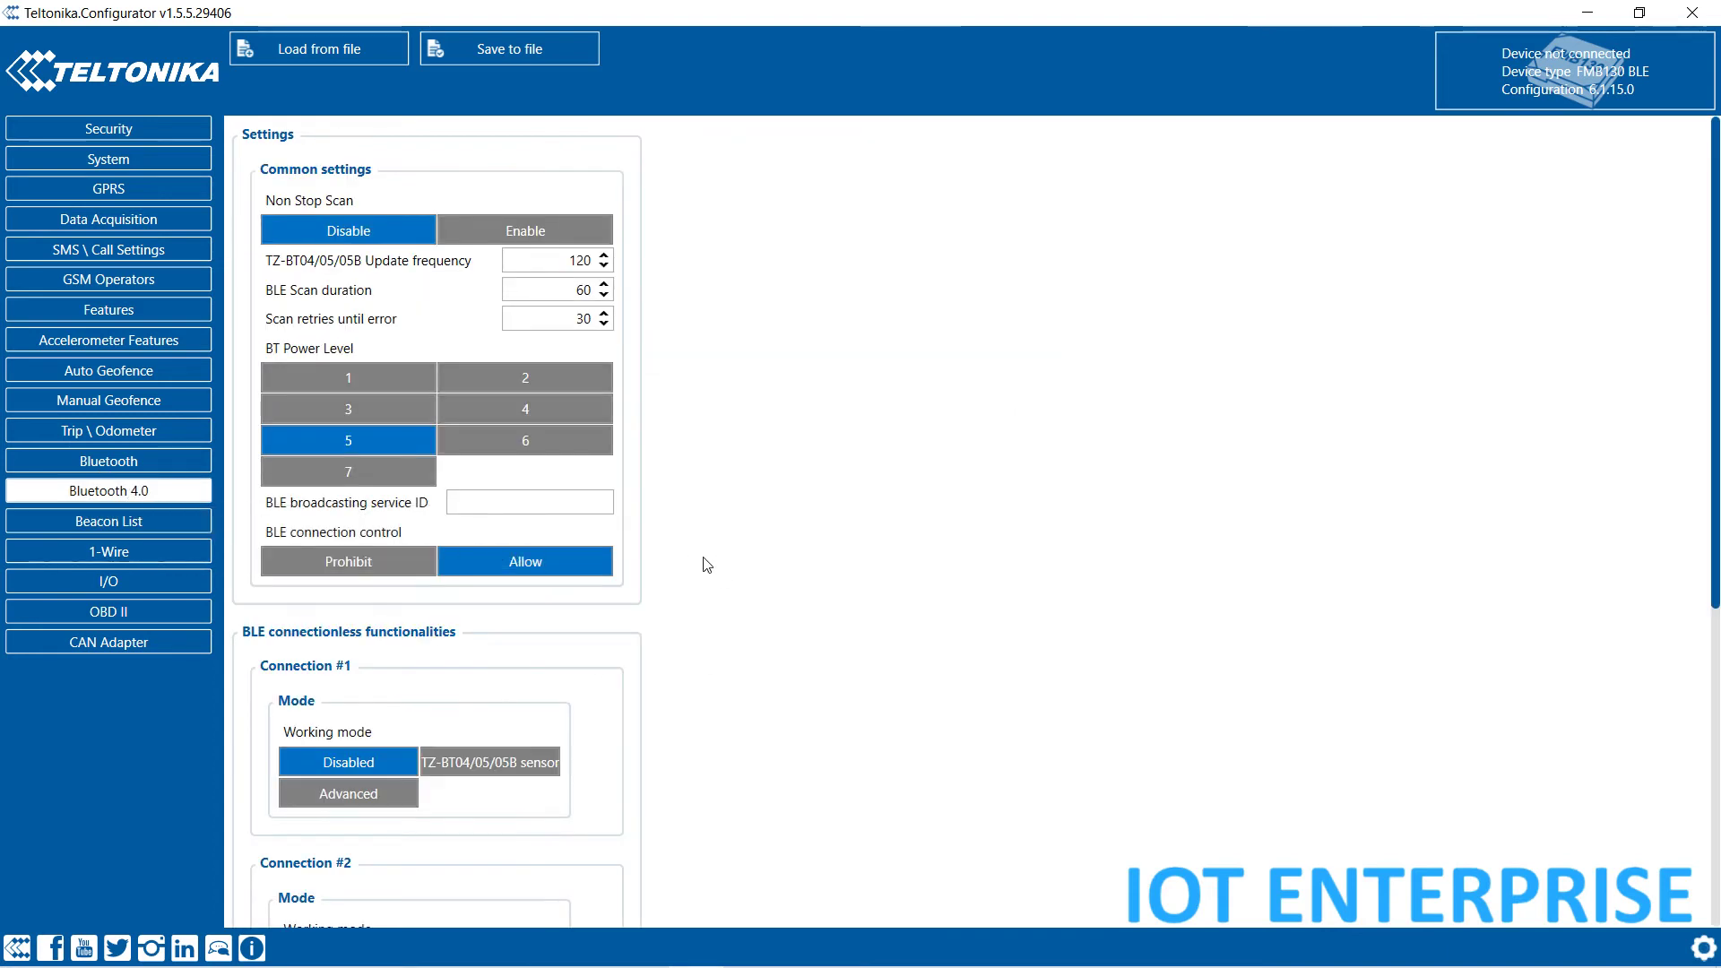
{"action": "scroll", "coordinate": [708, 565], "scroll_direction": "down", "scroll_amount": 2}
{"action": "scroll", "coordinate": [615, 568], "scroll_direction": "down", "scroll_amount": 3}
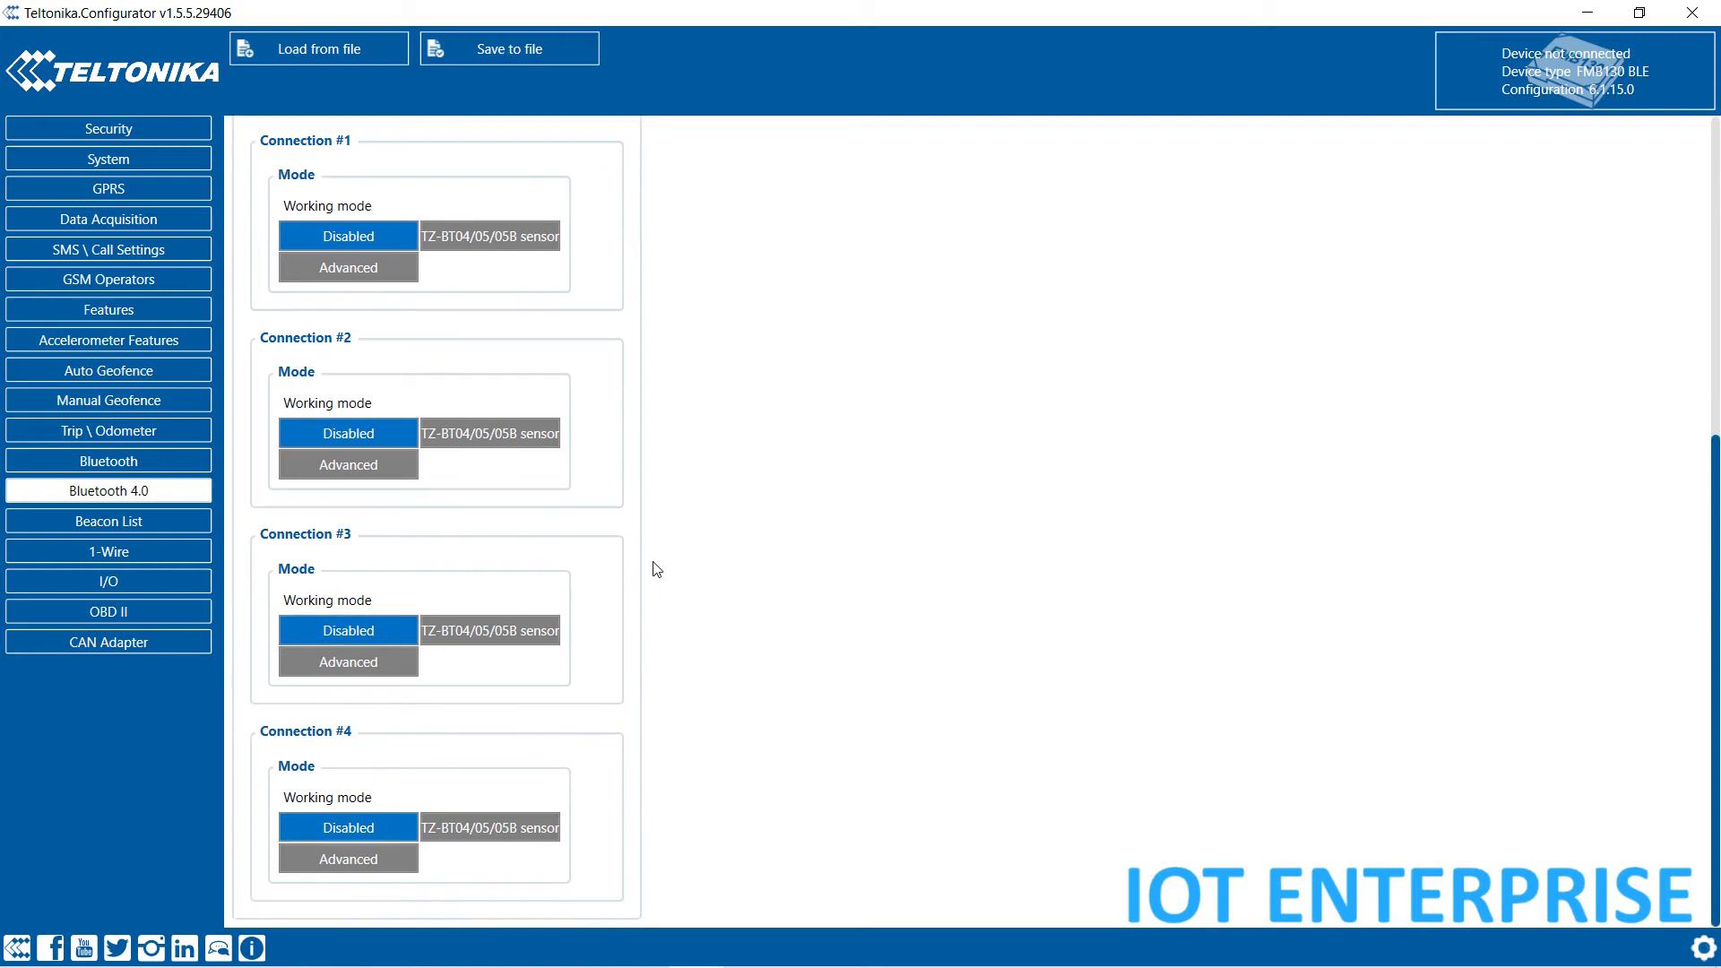
{"action": "scroll", "coordinate": [575, 536], "scroll_direction": "up", "scroll_amount": 5}
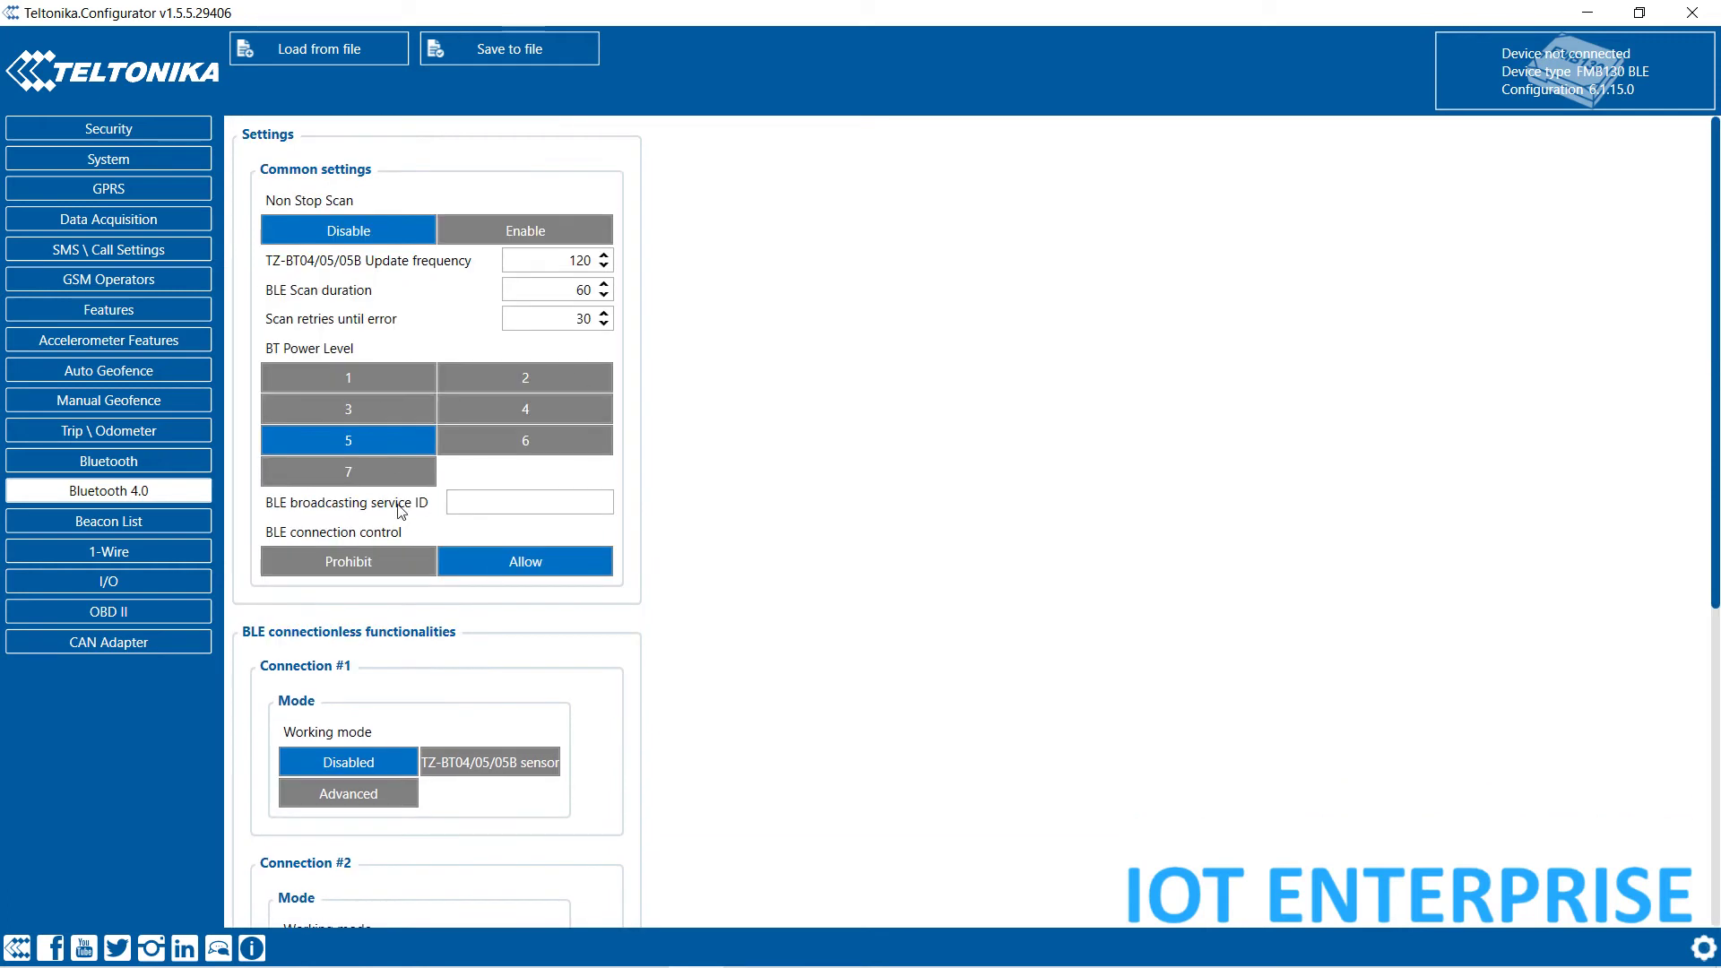
{"action": "left_click", "coordinate": [139, 461]}
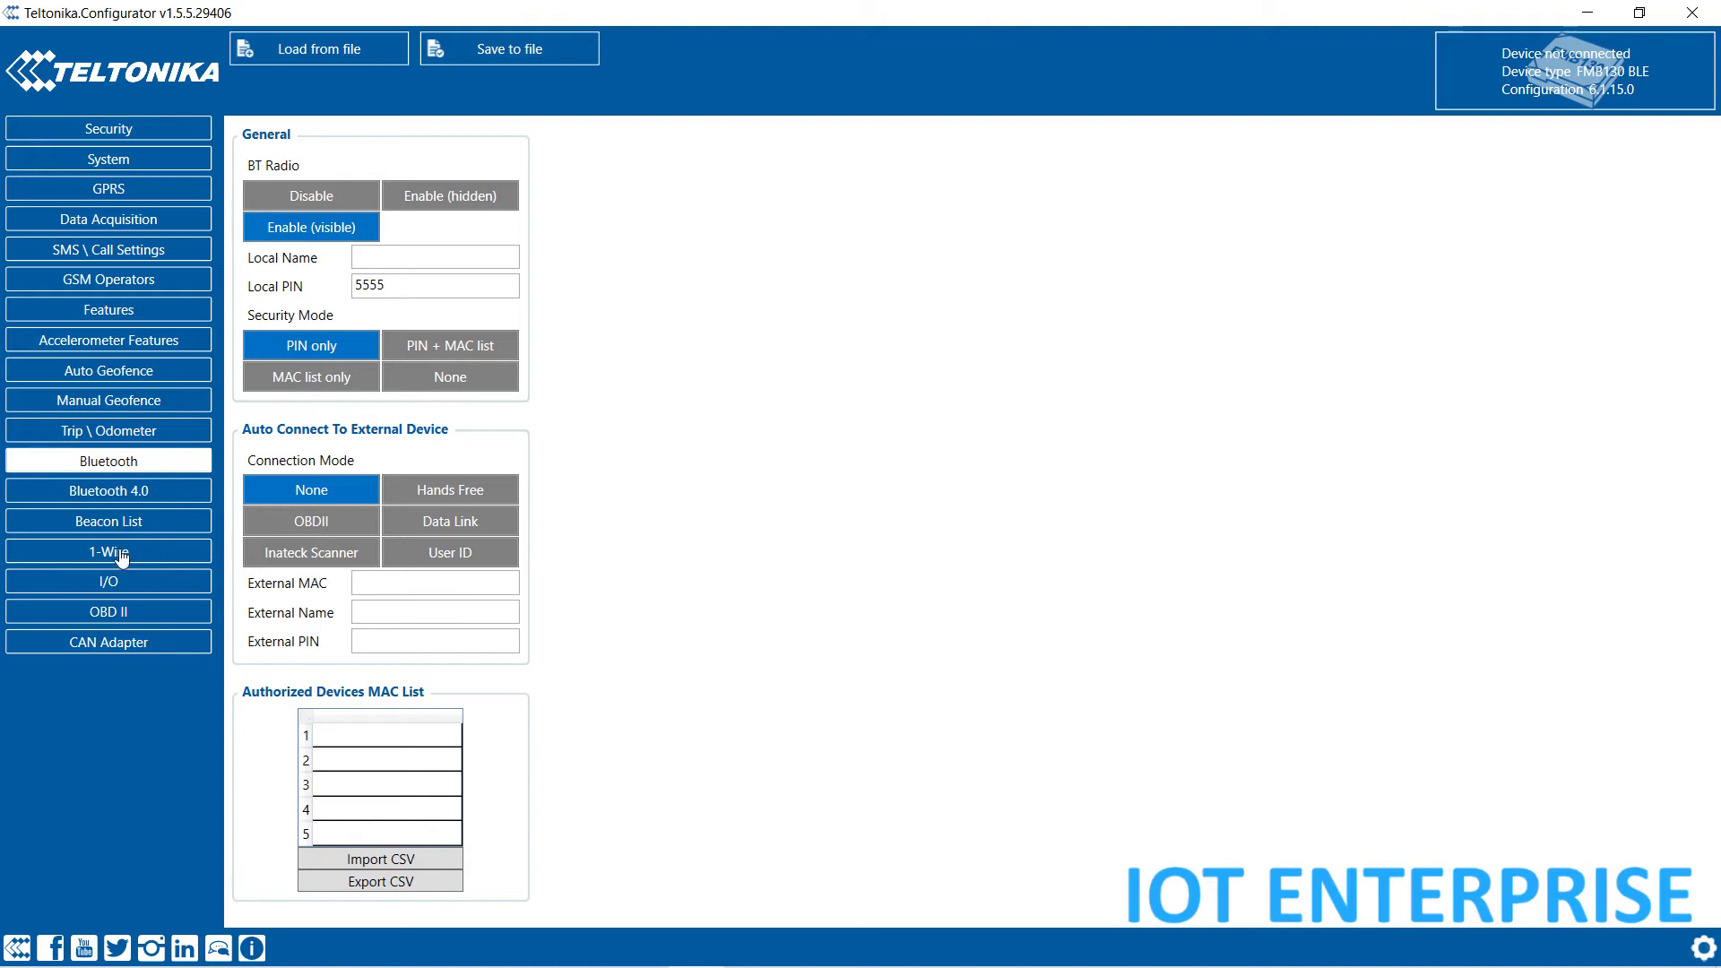
Set Beacon Detection to Configured in the Beacon List settings, with Beacon Record on Periodic
{"action": "left_click", "coordinate": [115, 521]}
{"action": "left_click", "coordinate": [333, 235]}
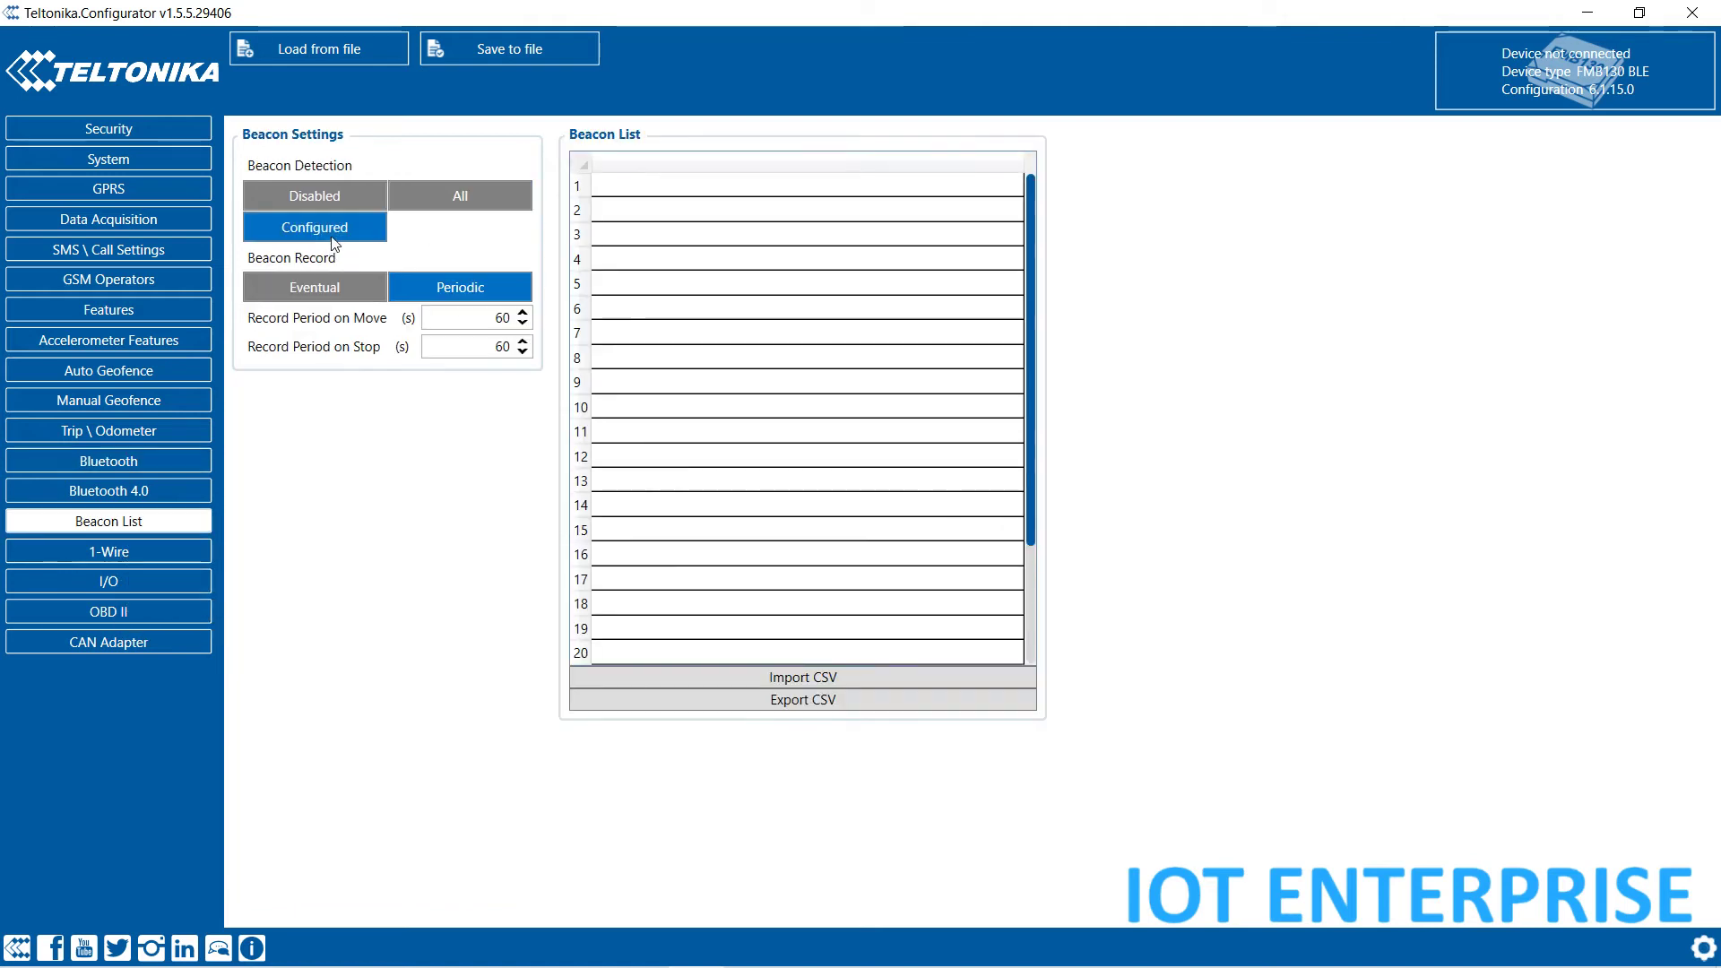
{"action": "left_click", "coordinate": [340, 292]}
{"action": "left_click", "coordinate": [471, 300]}
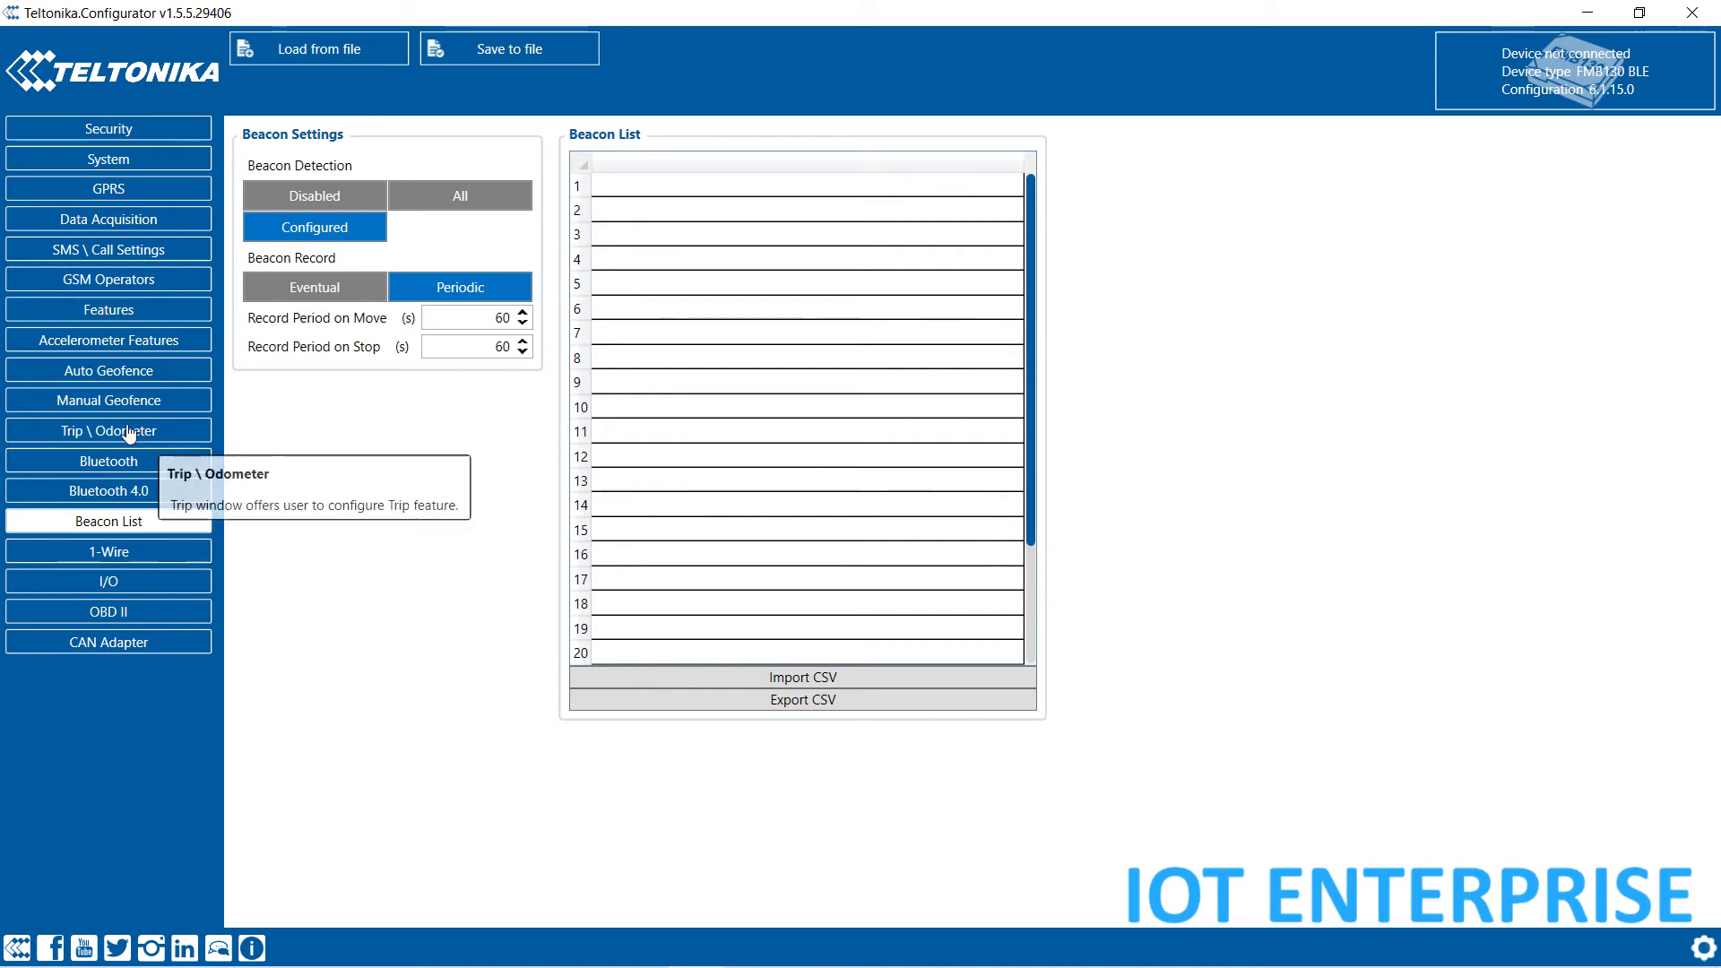
Set the working mode of Connection #1 to Advanced in the Bluetooth 4.0 settings
{"action": "left_click", "coordinate": [132, 496]}
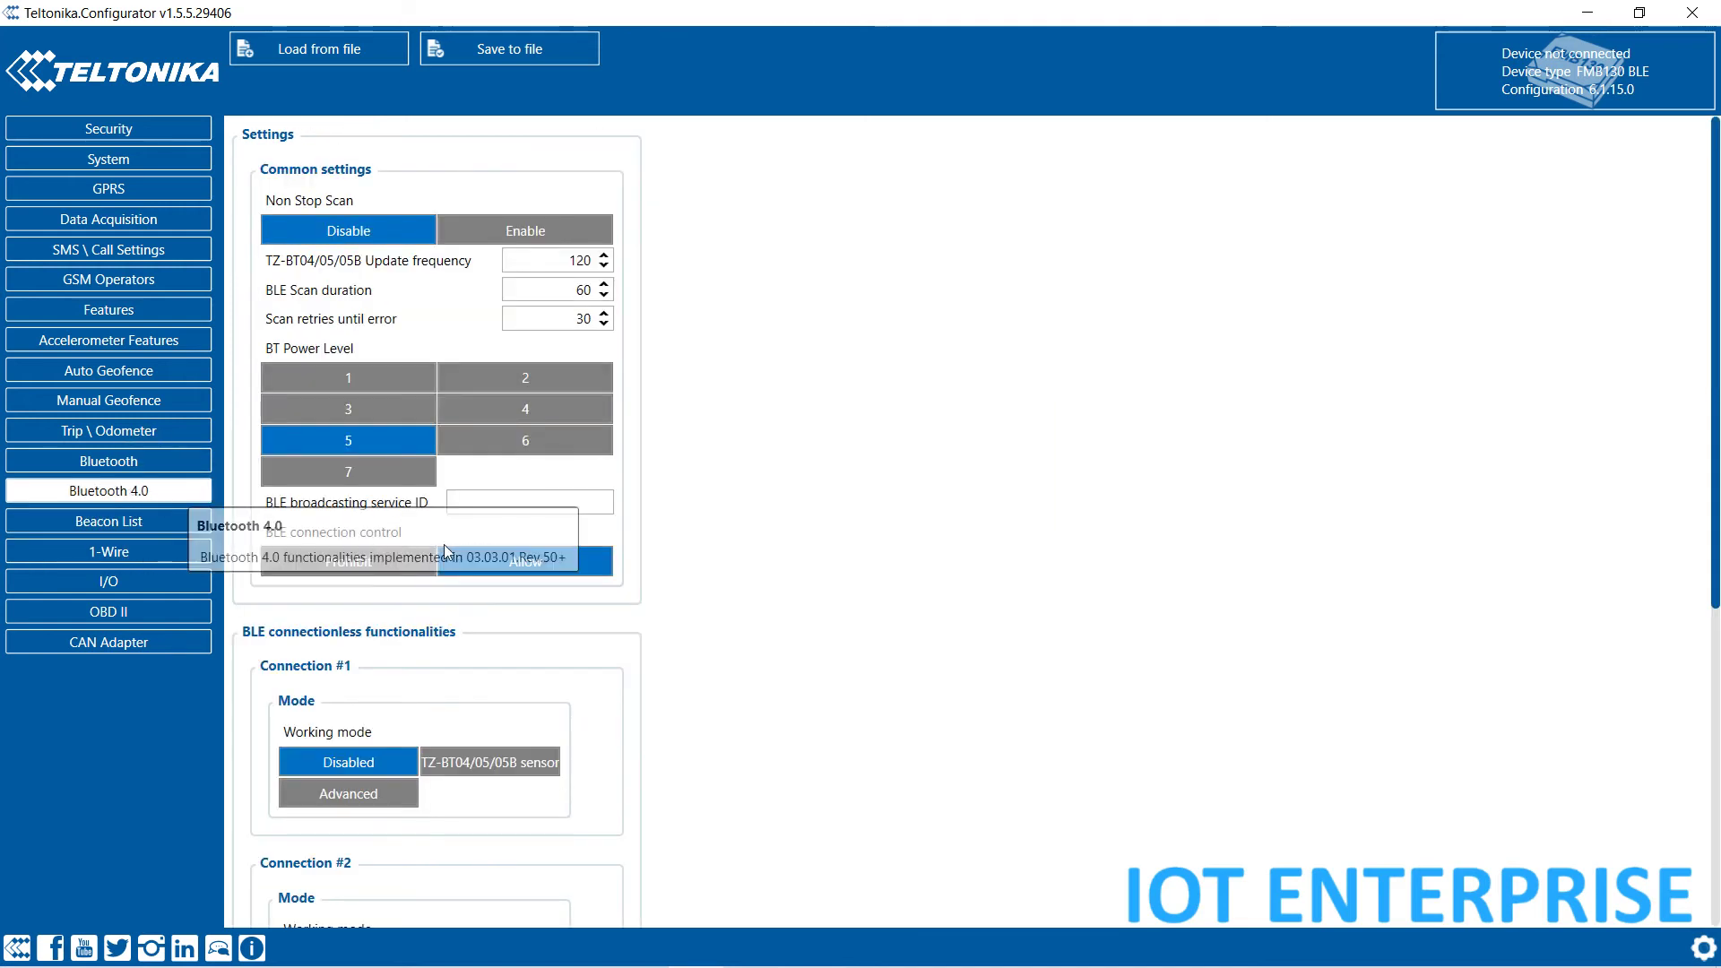
{"action": "scroll", "coordinate": [690, 448], "scroll_direction": "down", "scroll_amount": 3}
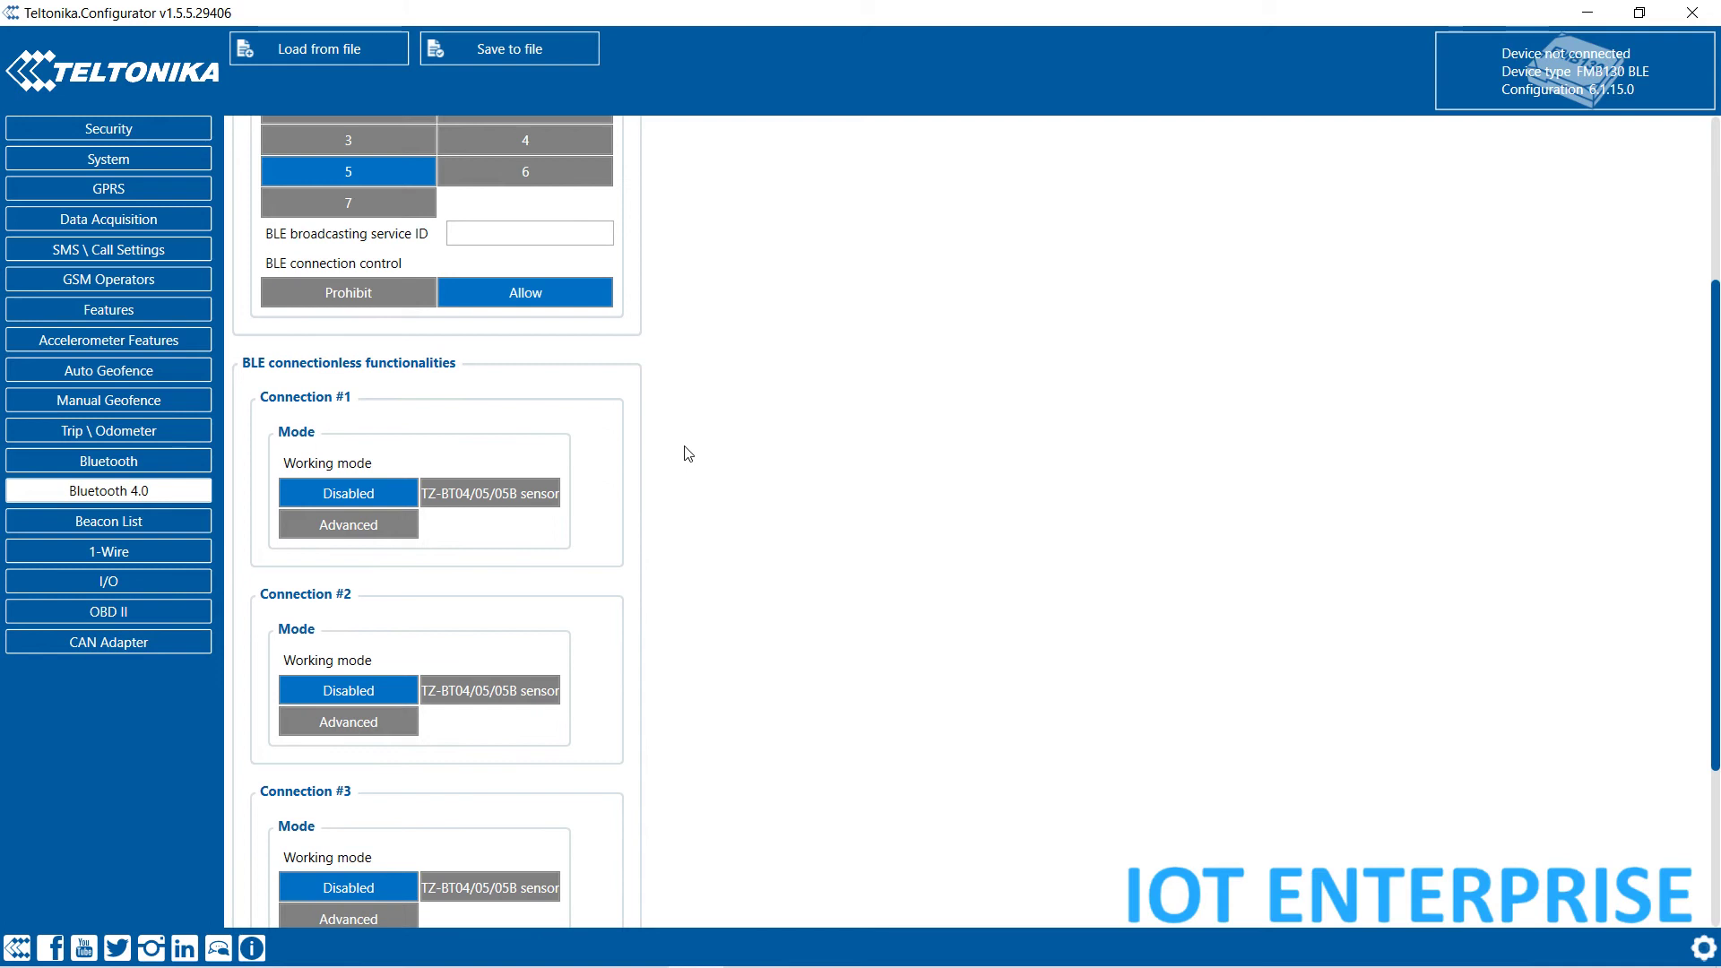
{"action": "left_click", "coordinate": [377, 522]}
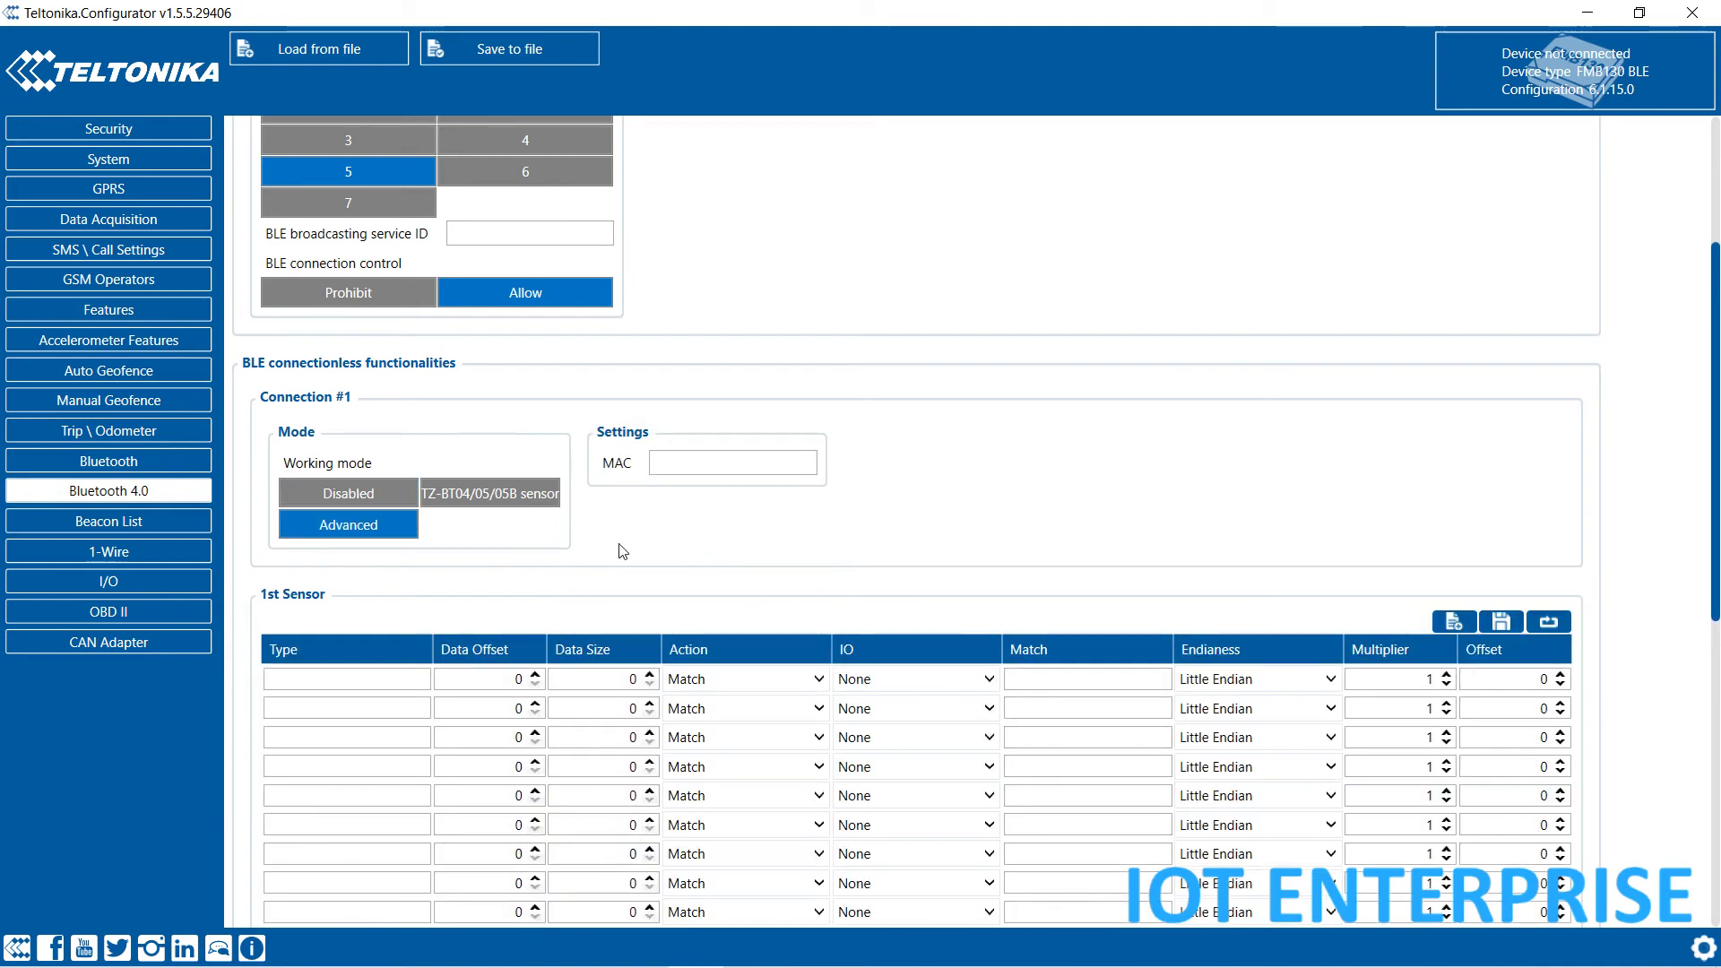
Load the BLE TPMS preset into the 1st Sensor table of Connection #1
{"action": "left_click", "coordinate": [691, 461]}
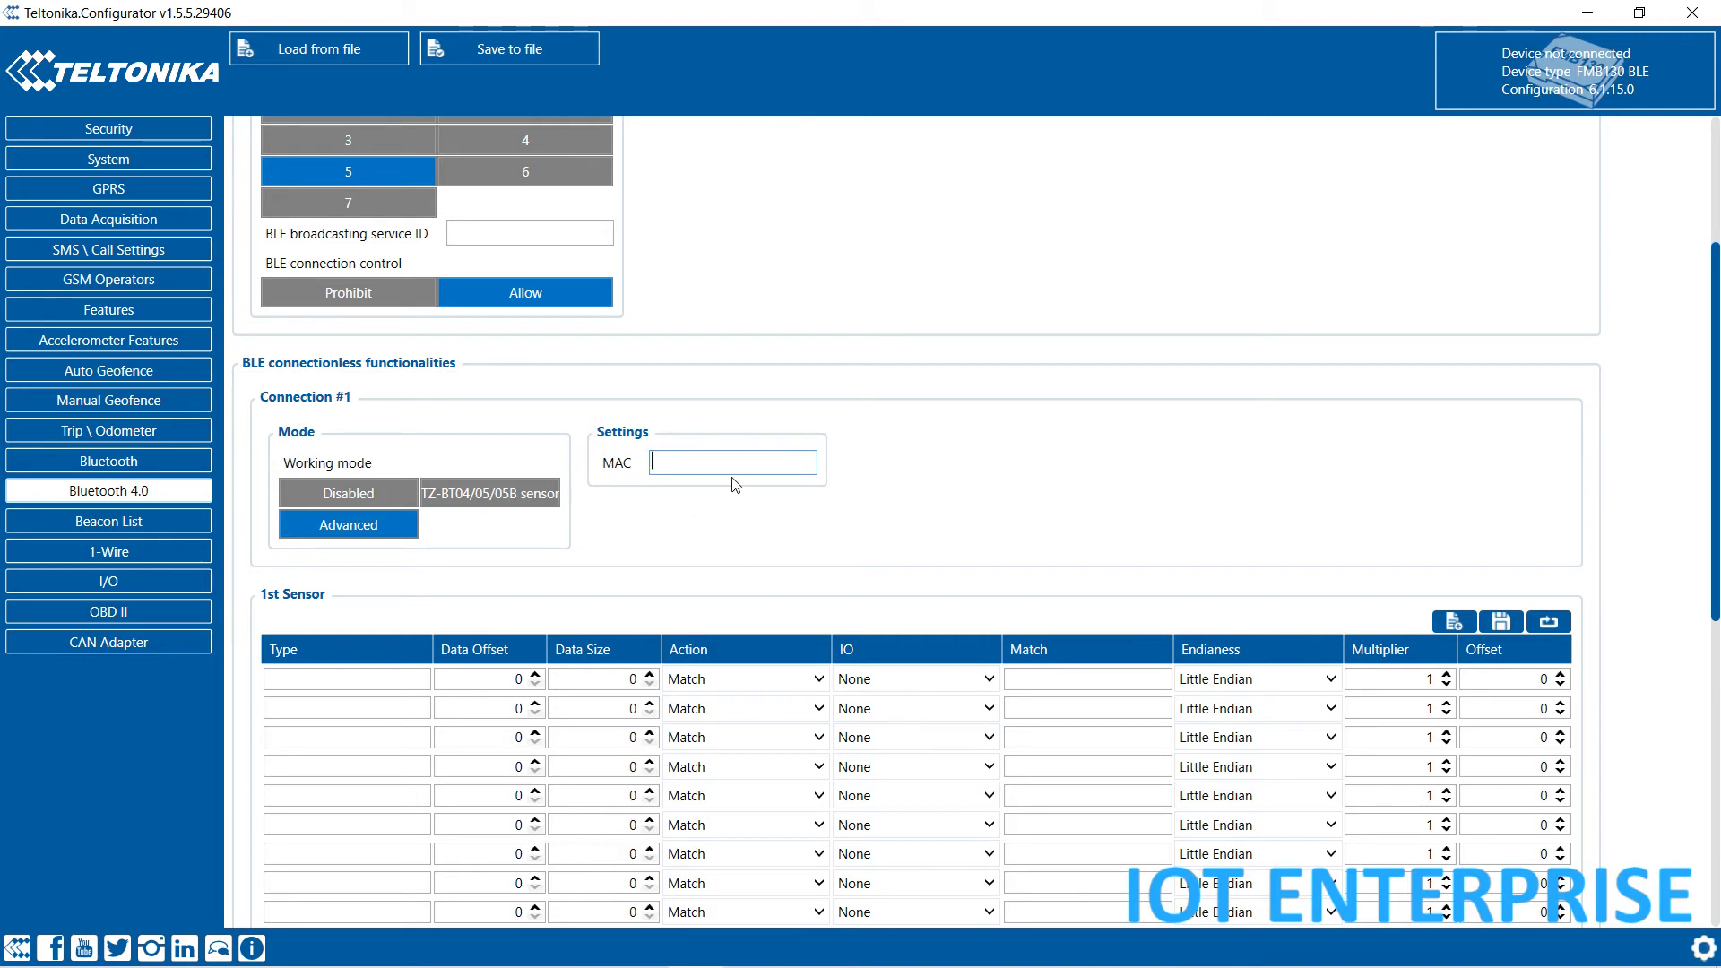
{"action": "scroll", "coordinate": [717, 462], "scroll_direction": "down", "scroll_amount": 2}
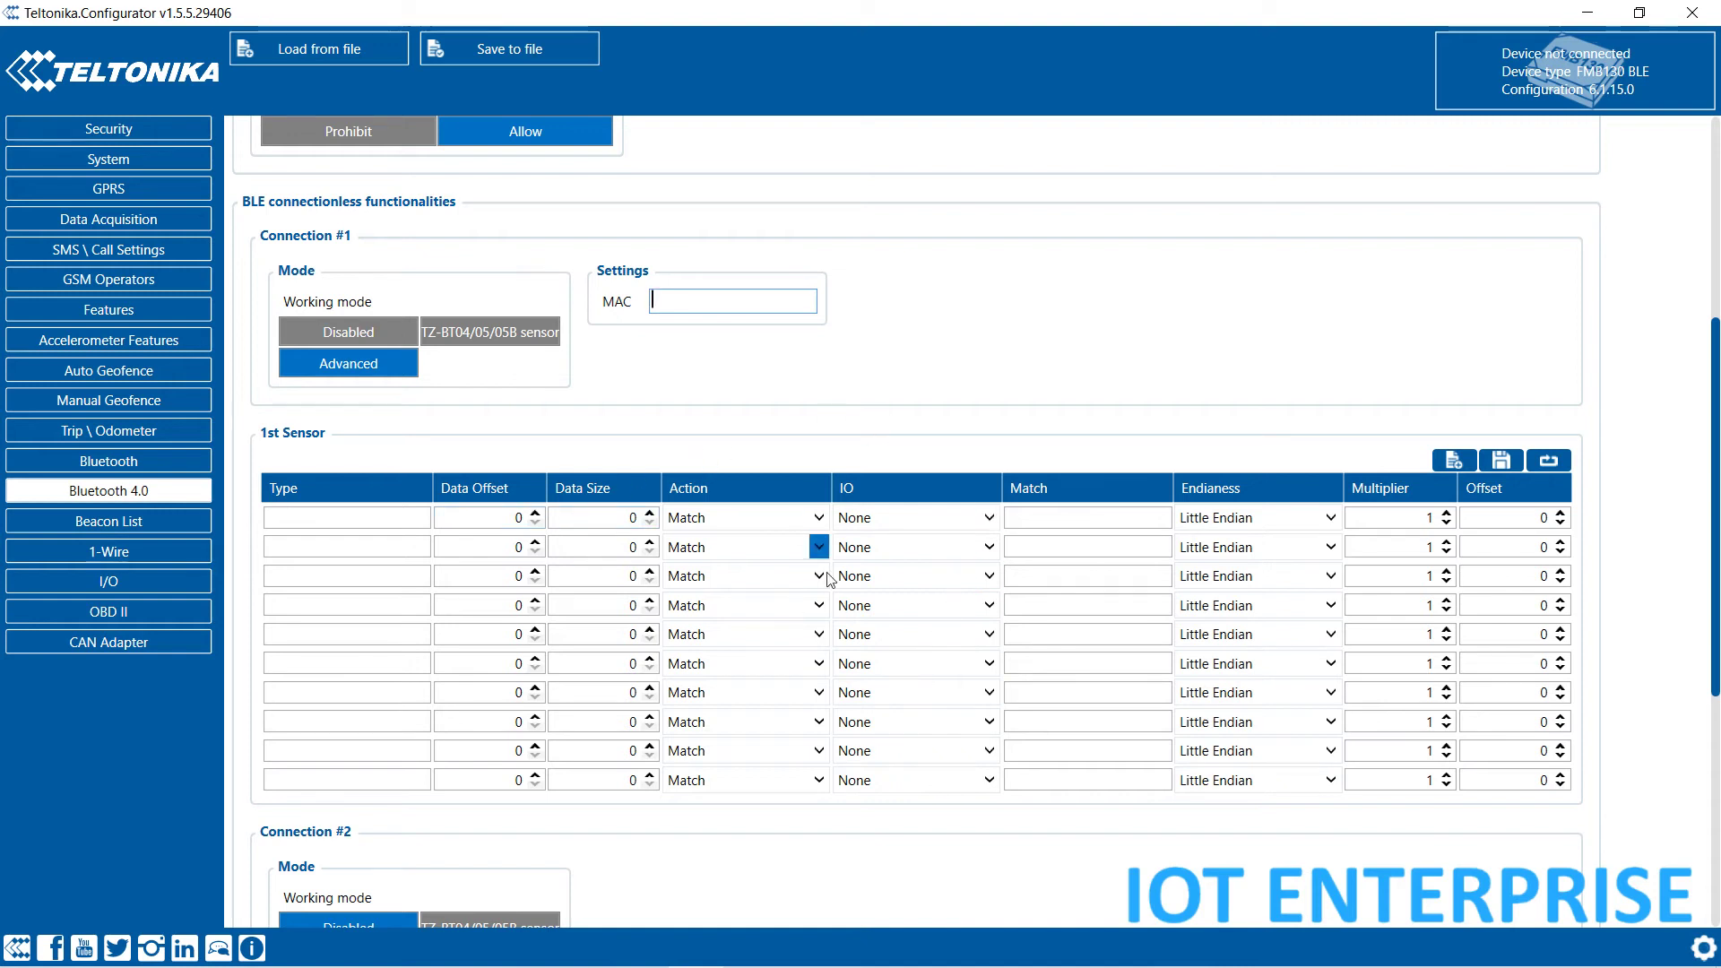
{"action": "left_click", "coordinate": [1454, 461]}
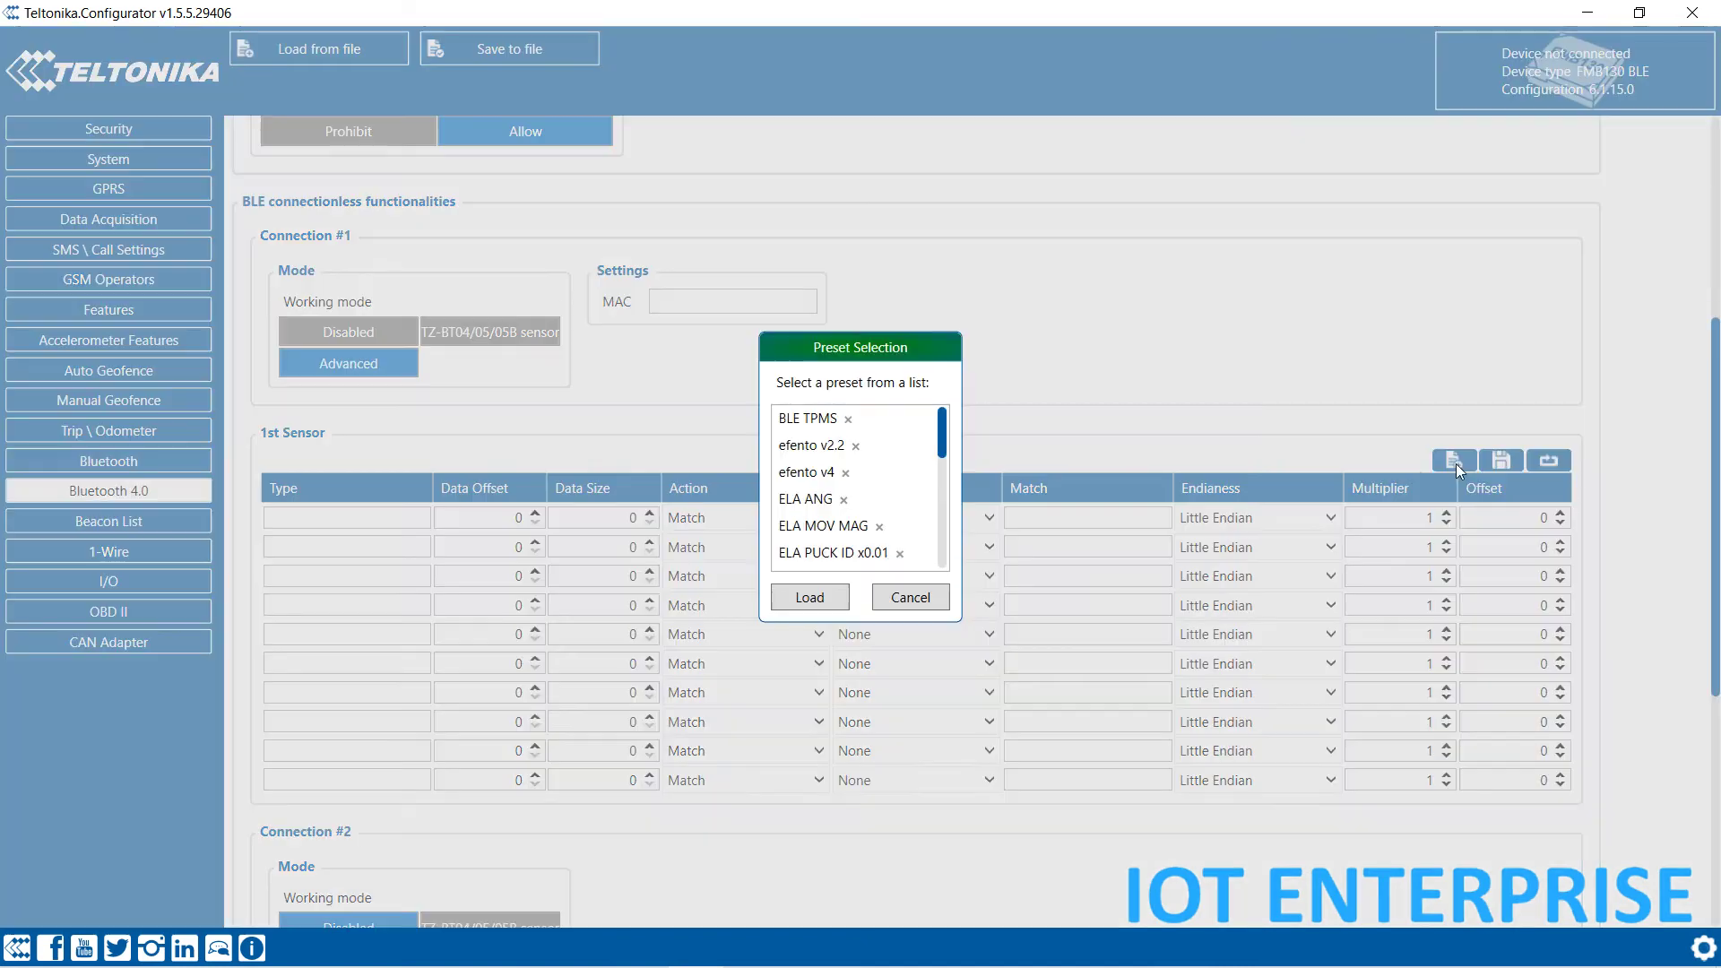
{"action": "scroll", "coordinate": [874, 446], "scroll_direction": "down", "scroll_amount": 5}
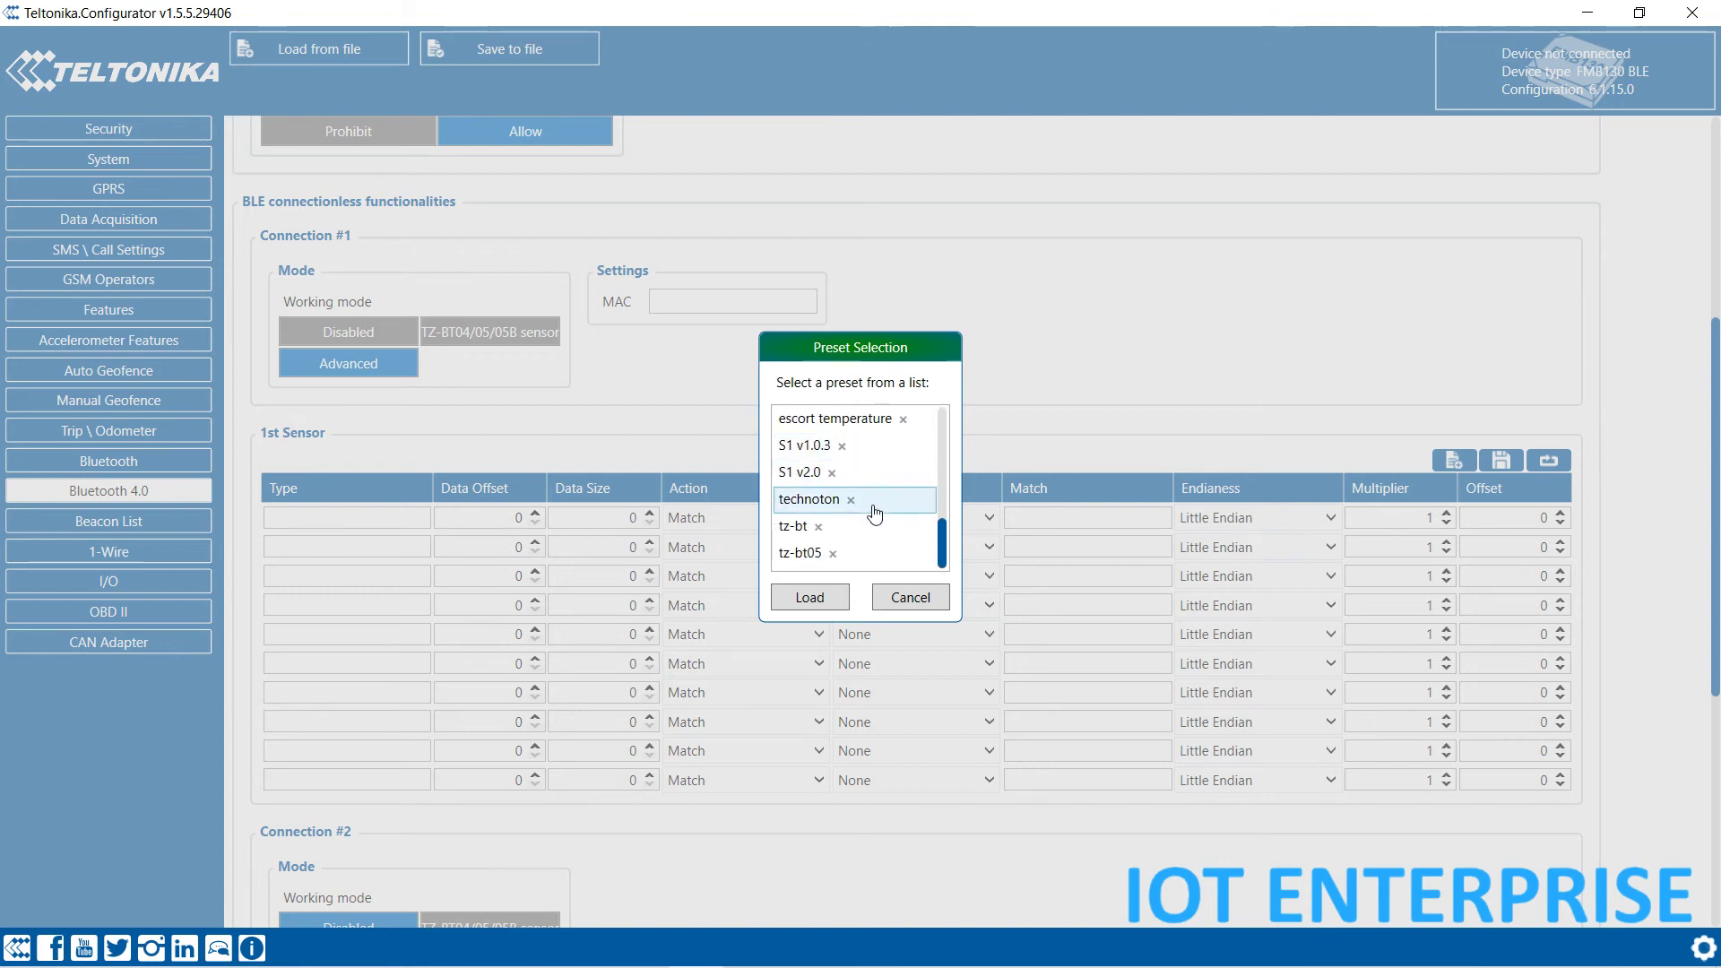
{"action": "scroll", "coordinate": [874, 551], "scroll_direction": "up", "scroll_amount": 5}
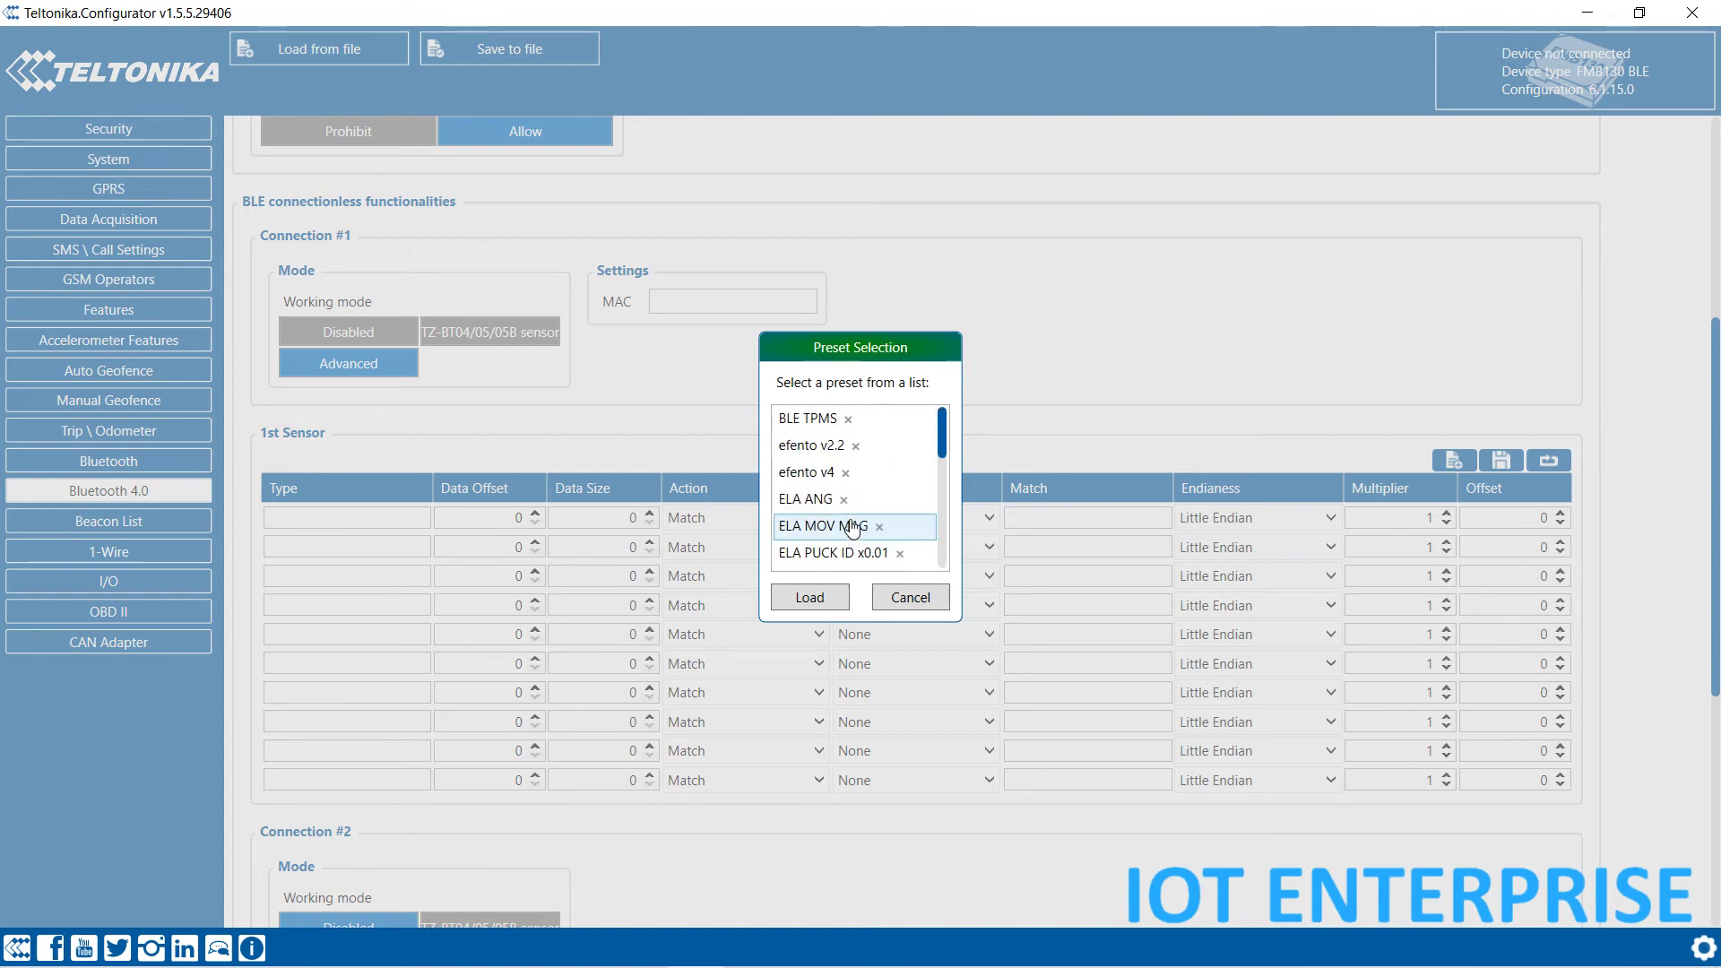
{"action": "left_click", "coordinate": [820, 421]}
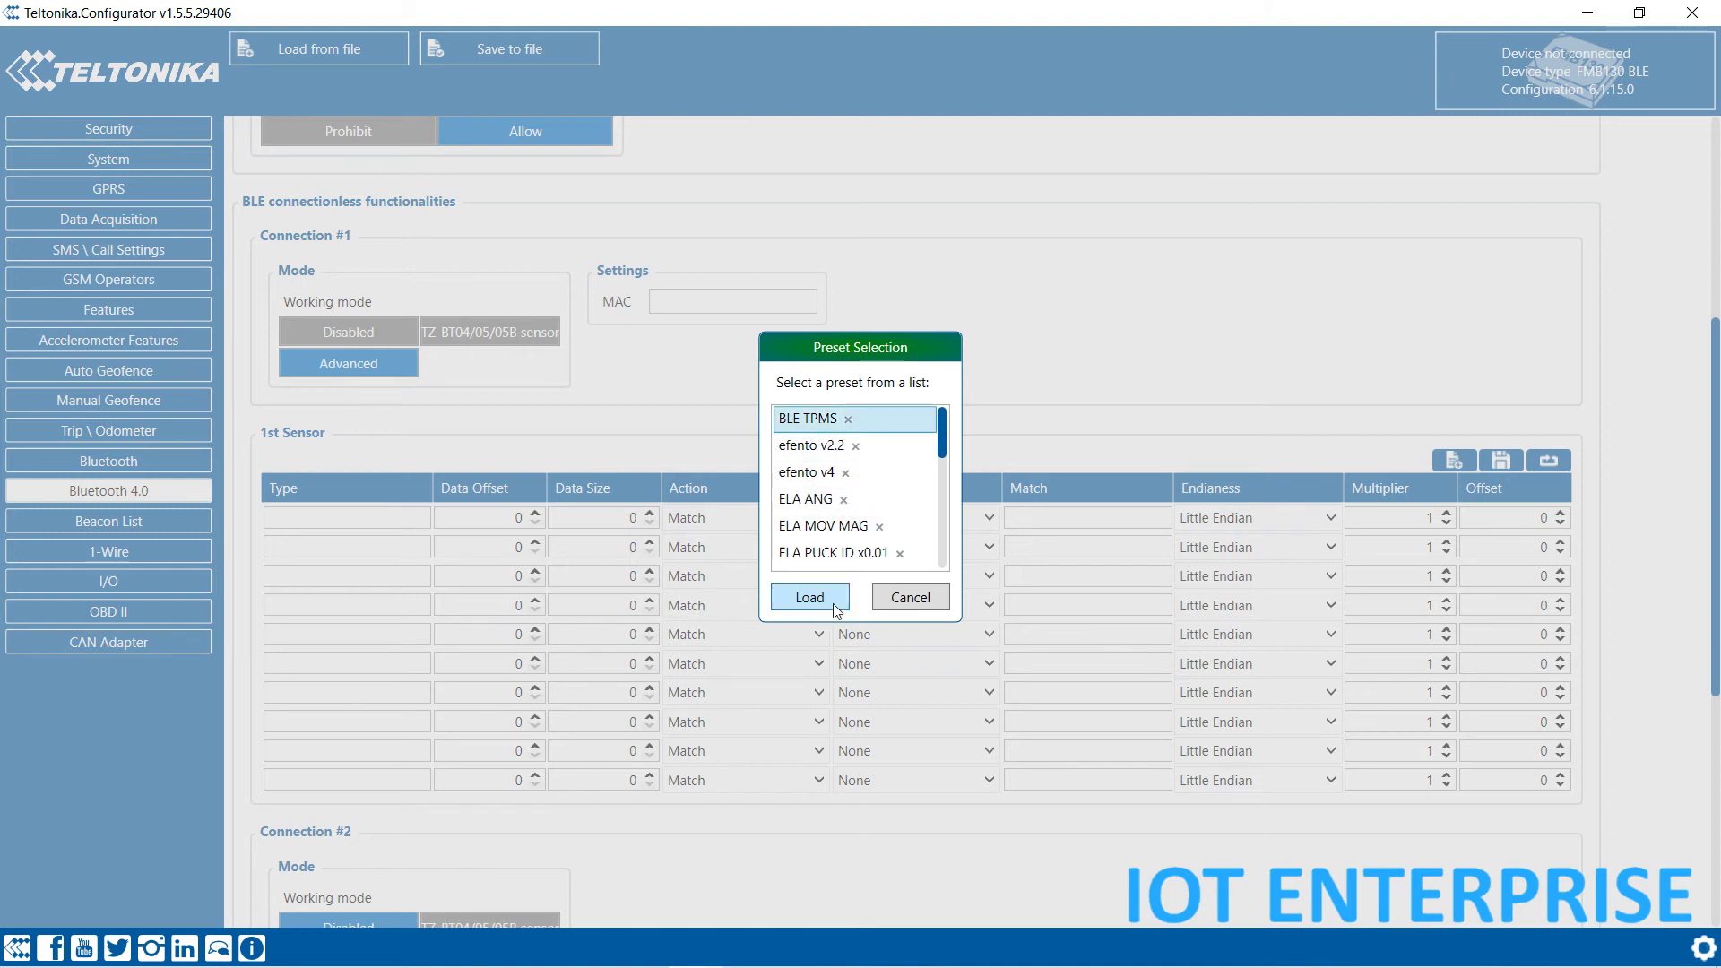
{"action": "left_click", "coordinate": [819, 601]}
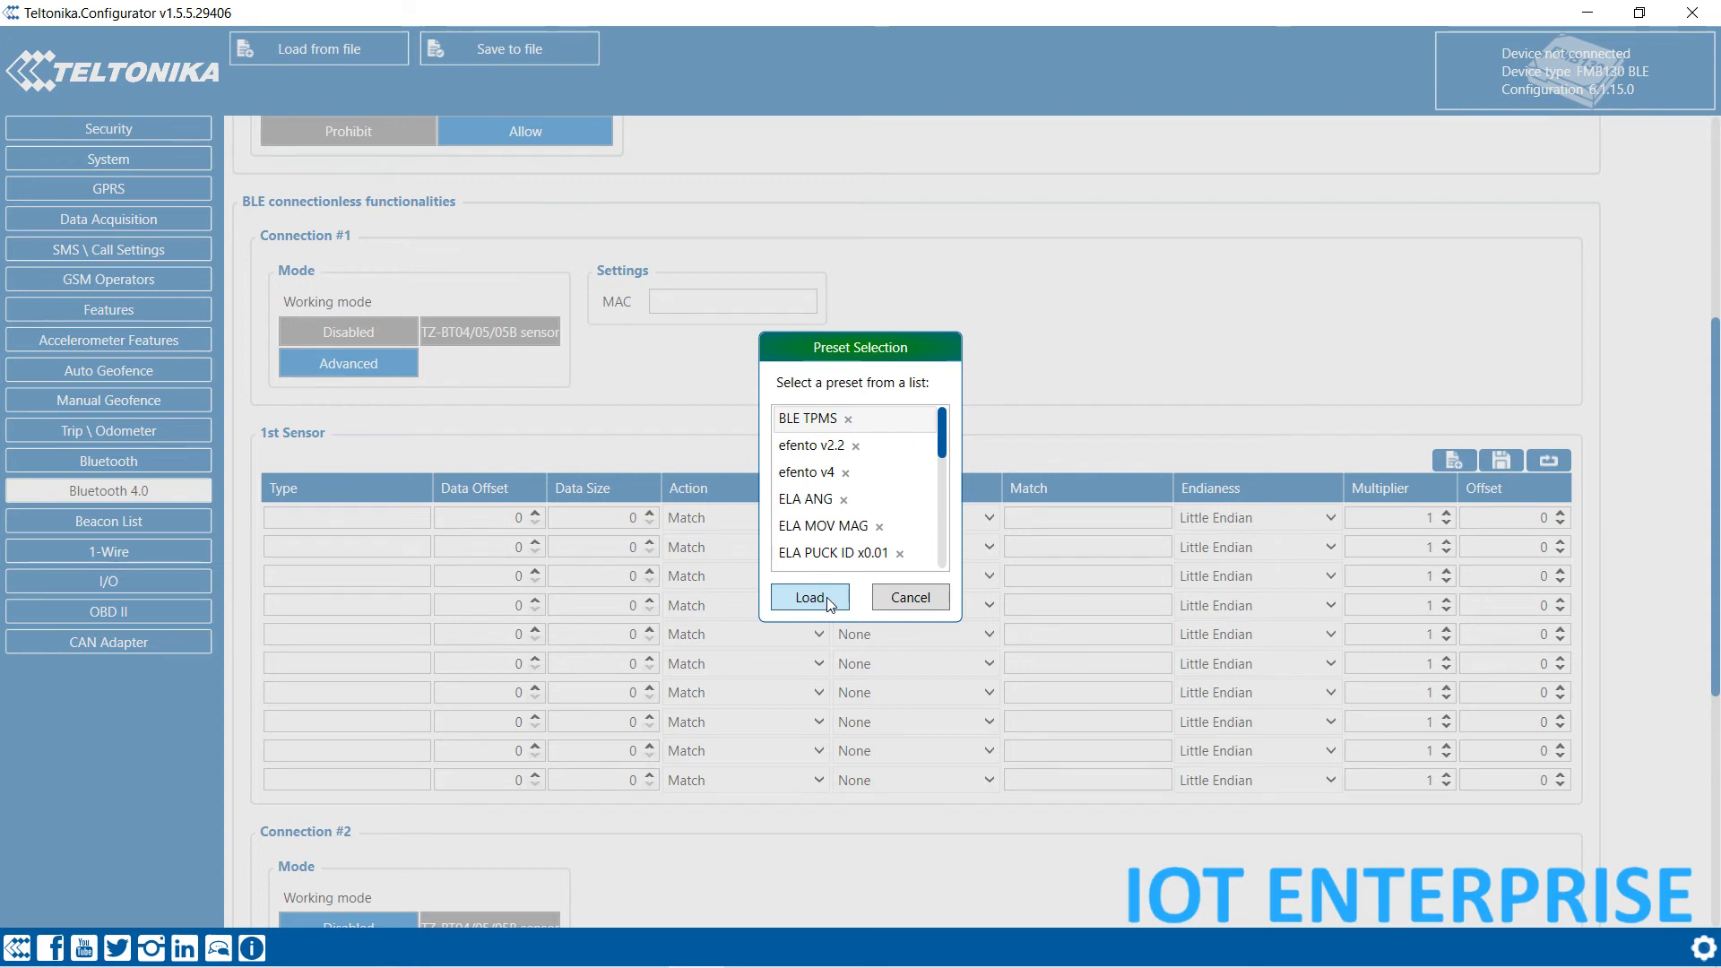
{"action": "left_click", "coordinate": [811, 599]}
{"action": "left_click", "coordinate": [862, 519]}
{"action": "scroll", "coordinate": [867, 538], "scroll_direction": "down", "scroll_amount": 5}
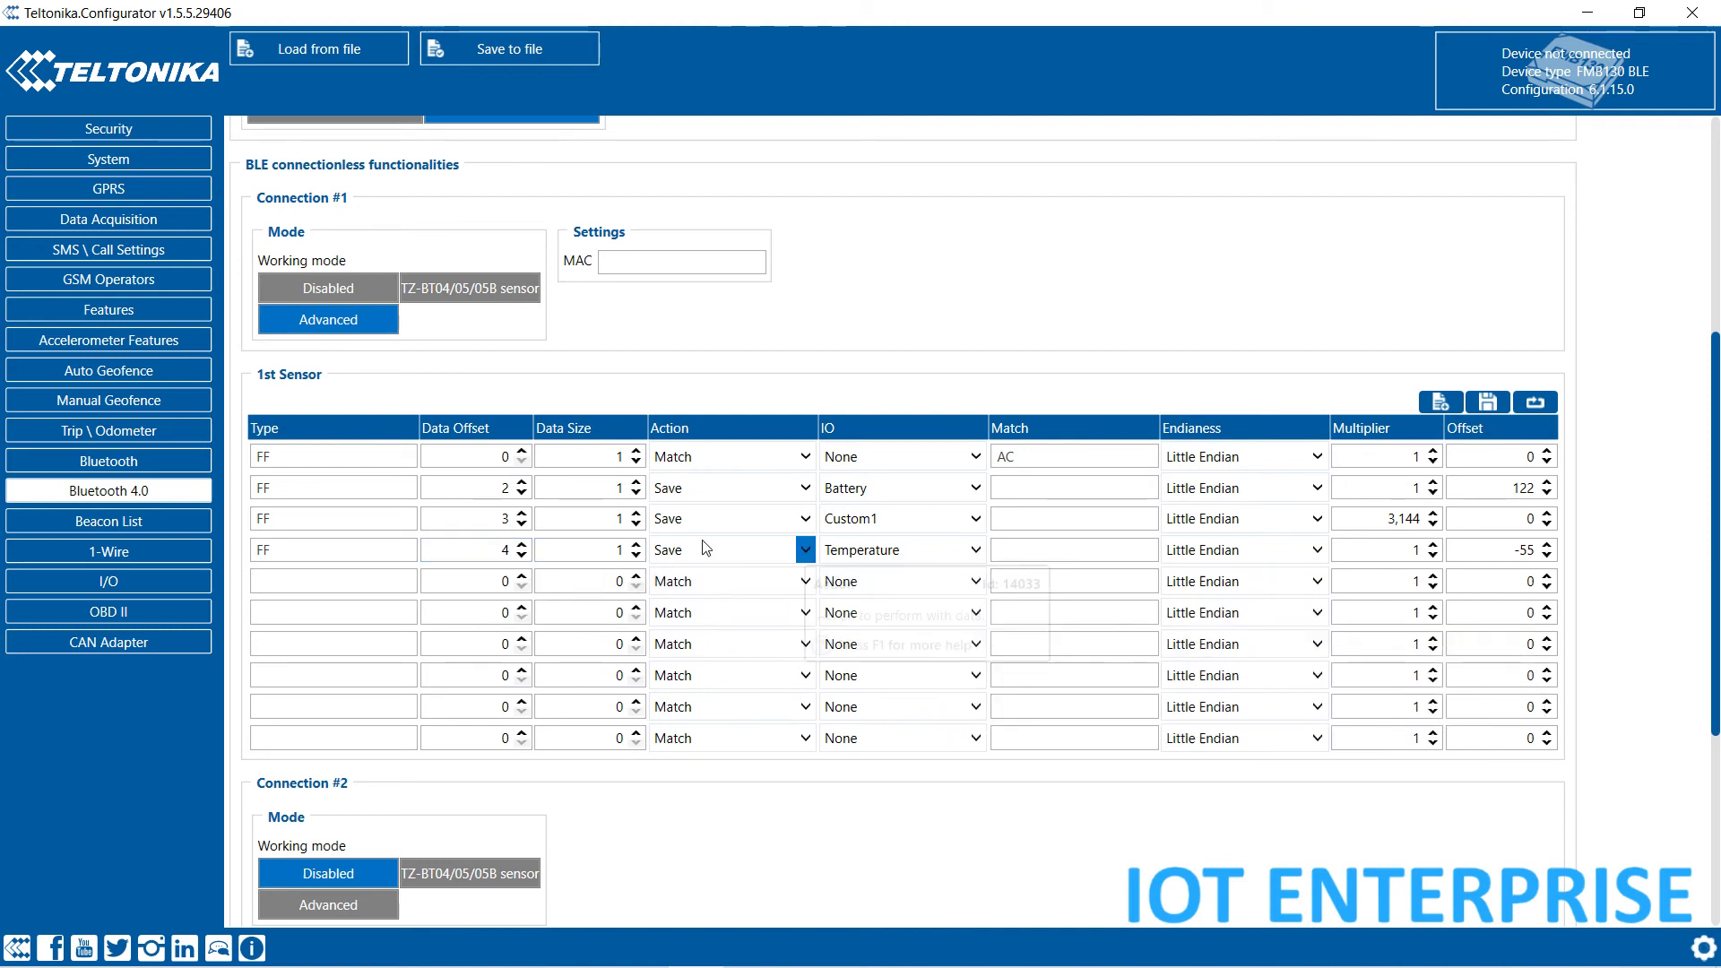
Examine the I/O element list, including the BLE temperature, battery, humidity, custom and fuel level inputs
{"action": "left_click", "coordinate": [116, 584]}
{"action": "scroll", "coordinate": [482, 606], "scroll_direction": "down", "scroll_amount": 6}
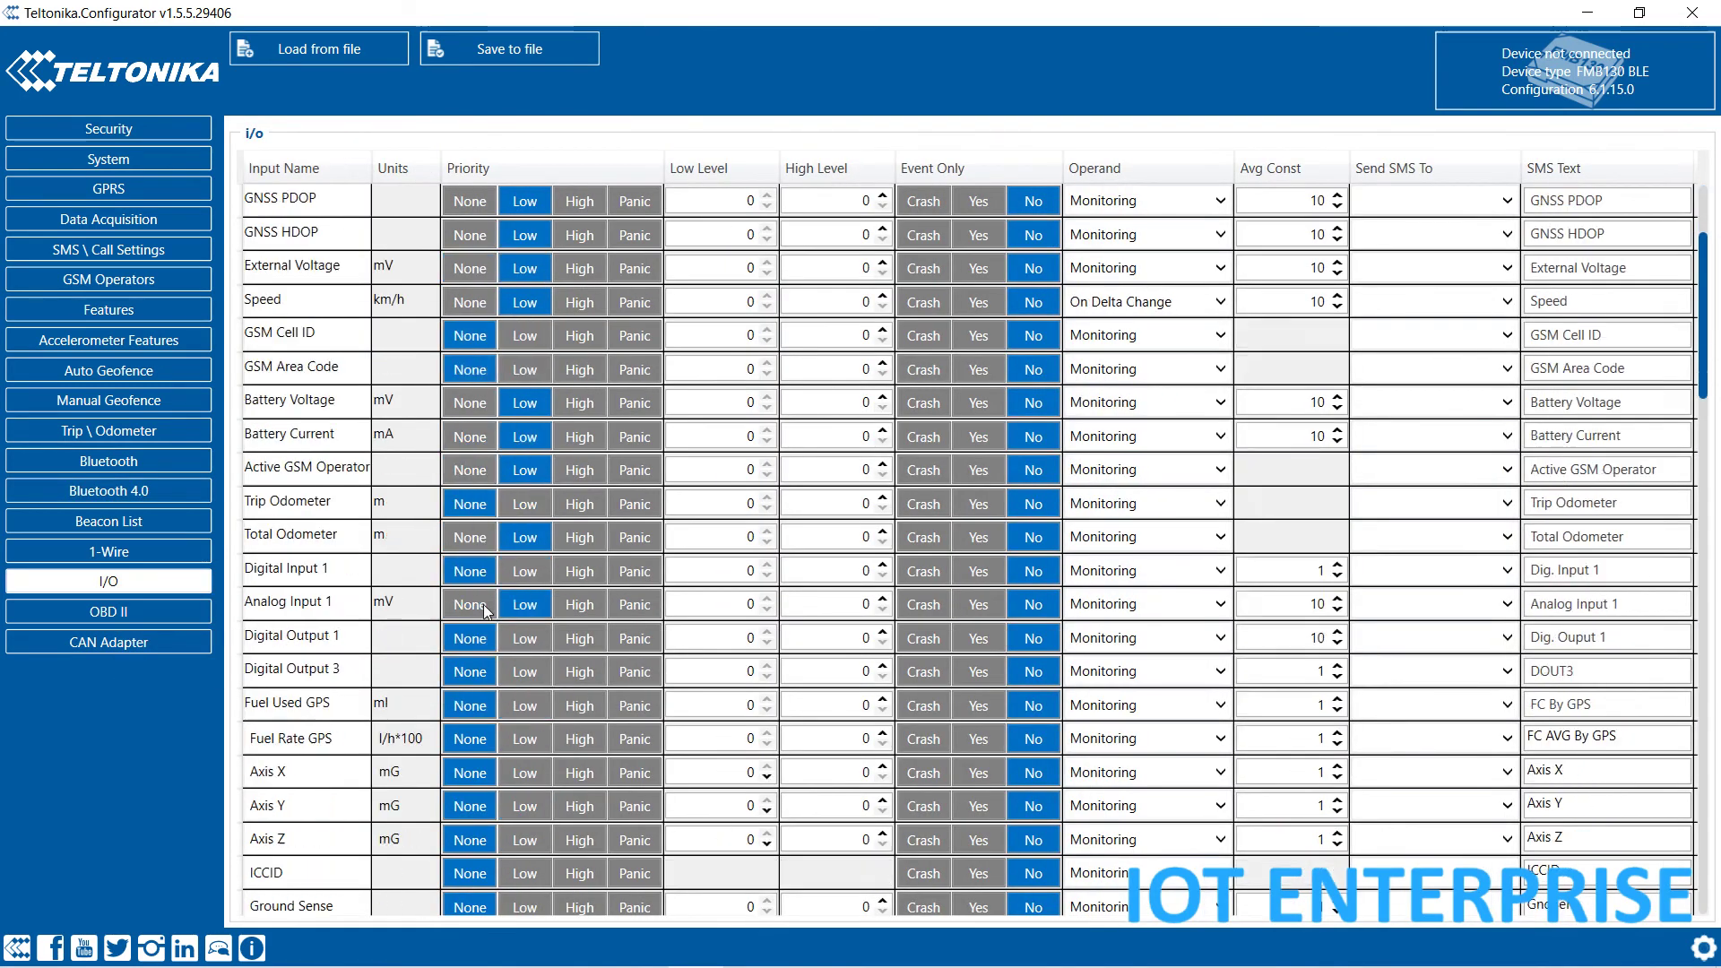
{"action": "scroll", "coordinate": [477, 606], "scroll_direction": "down", "scroll_amount": 9}
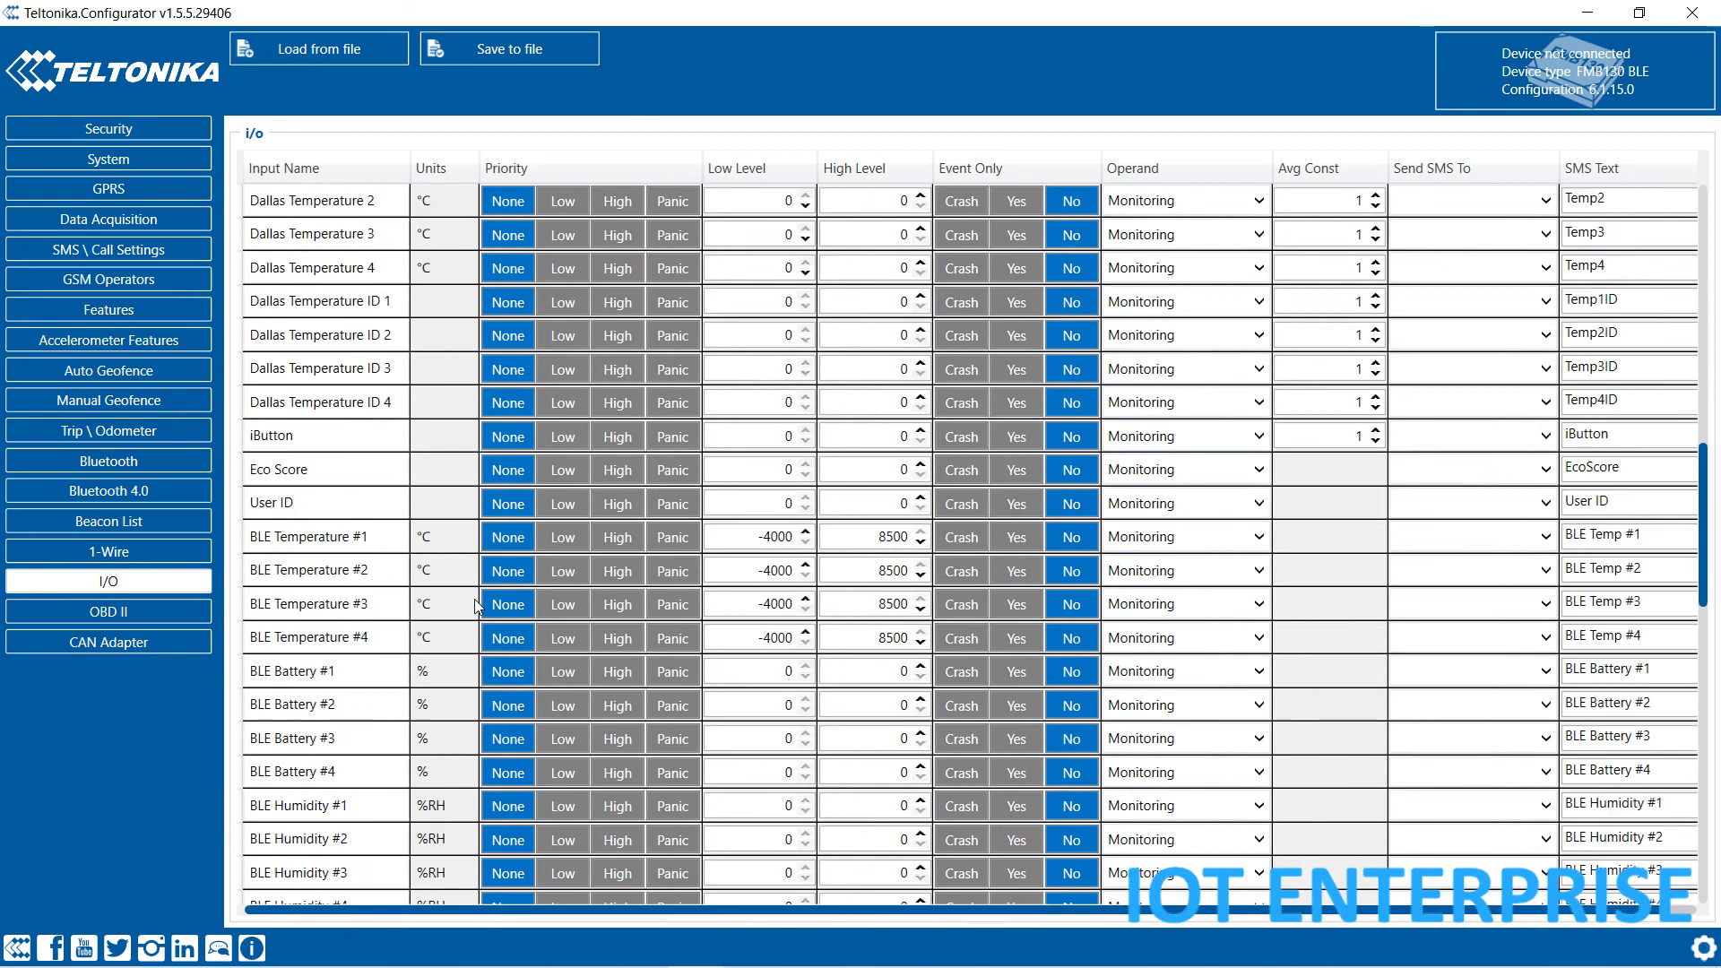
{"action": "scroll", "coordinate": [475, 603], "scroll_direction": "down", "scroll_amount": 7}
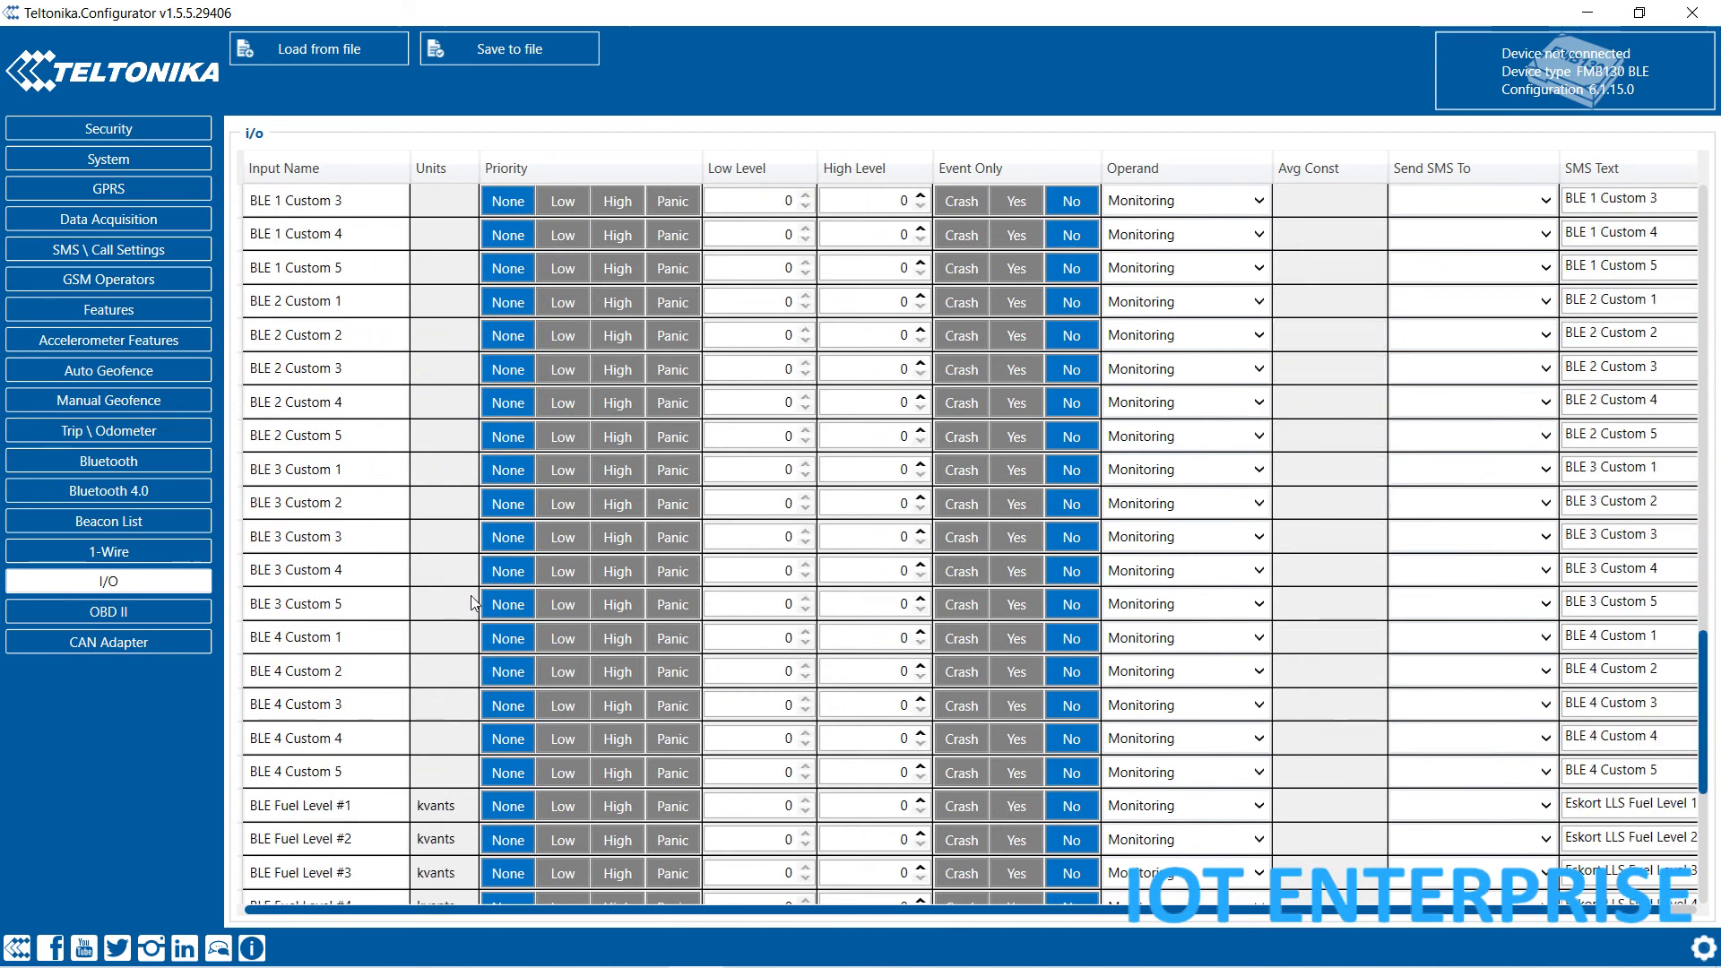
{"action": "scroll", "coordinate": [479, 635], "scroll_direction": "down", "scroll_amount": 2}
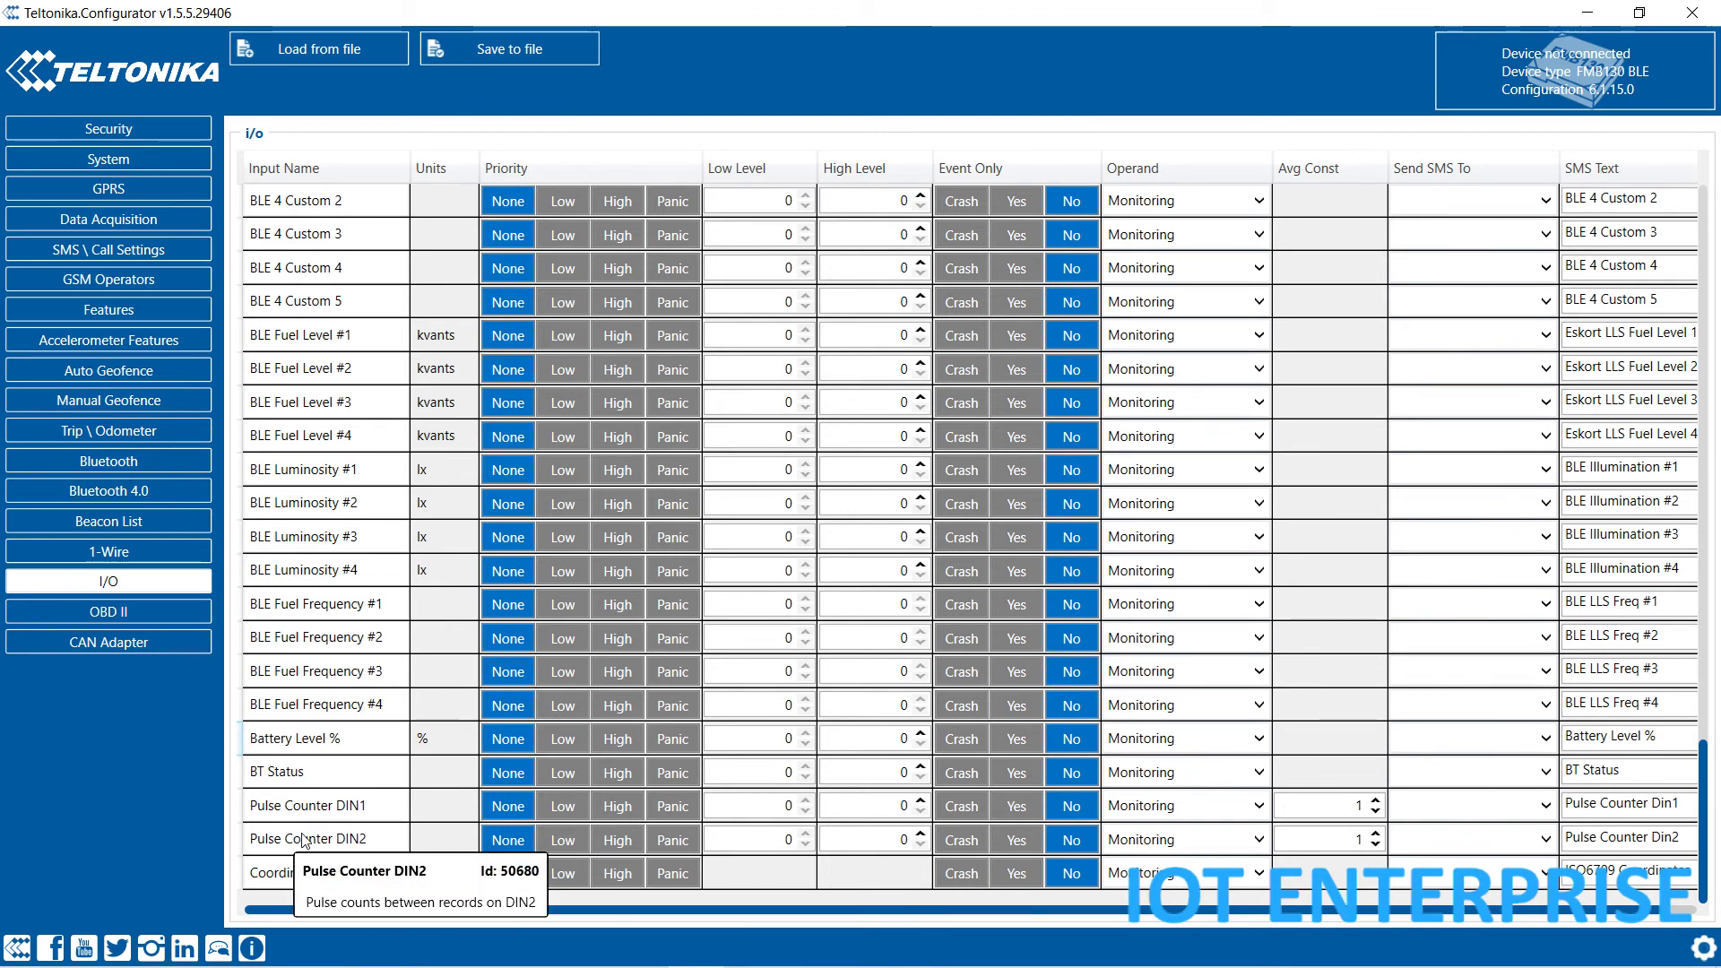
{"action": "scroll", "coordinate": [427, 659], "scroll_direction": "up", "scroll_amount": 8}
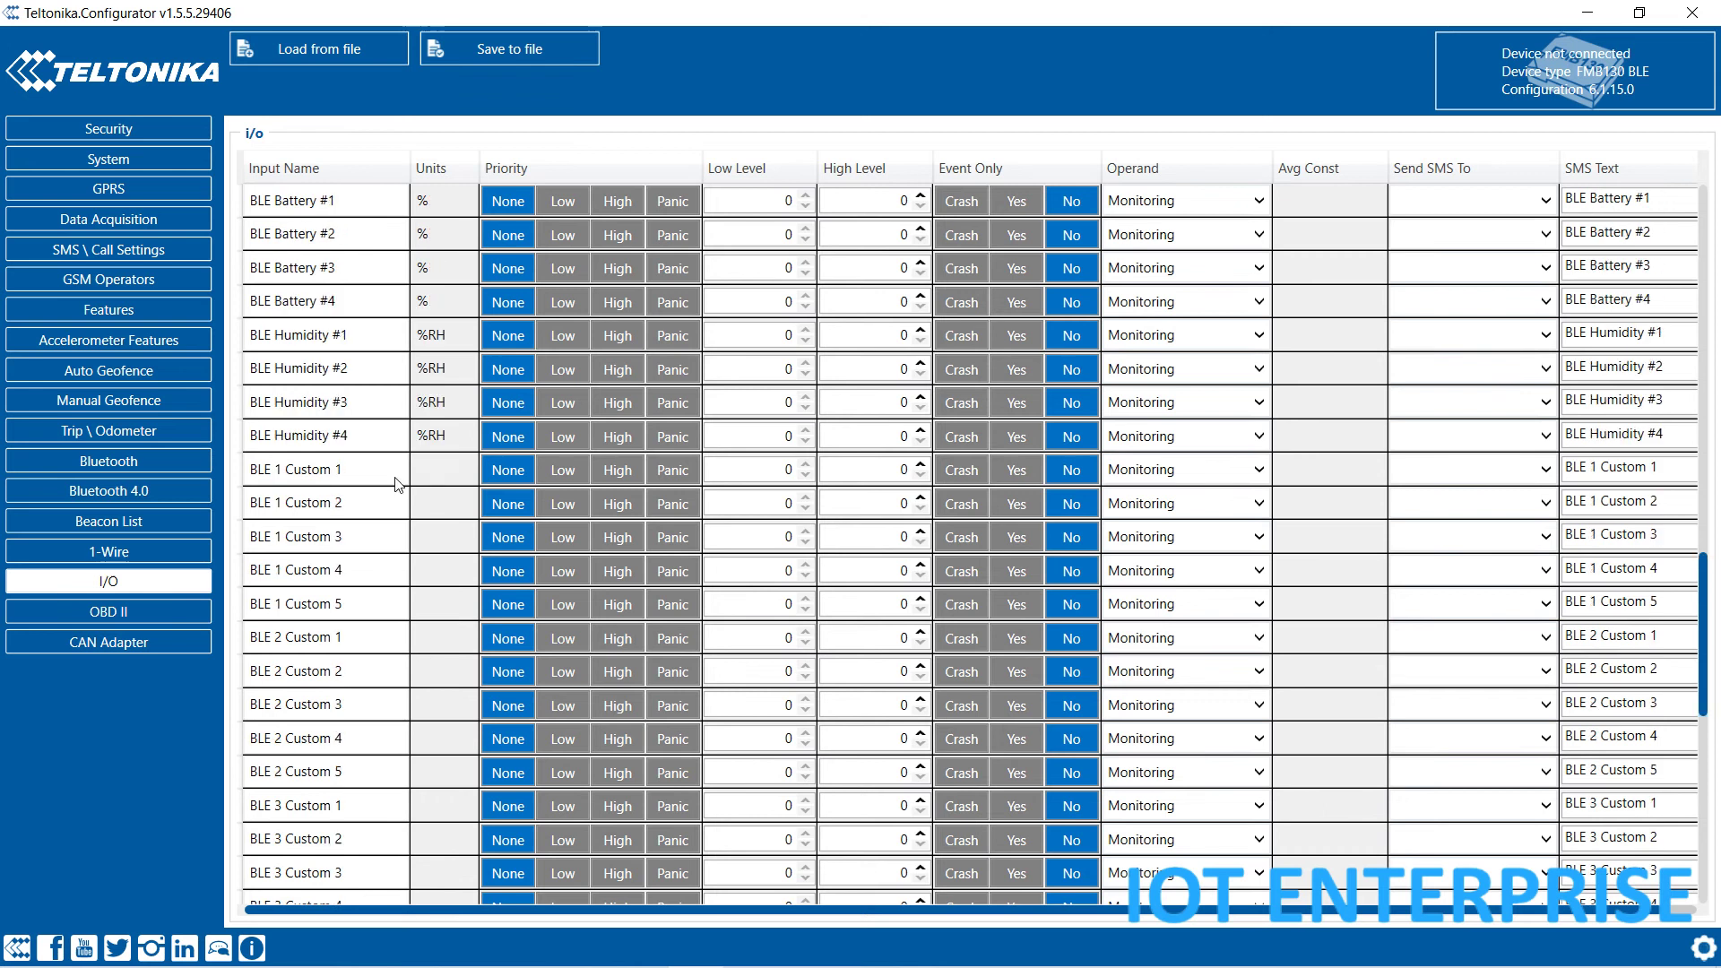
{"action": "scroll", "coordinate": [339, 509], "scroll_direction": "up", "scroll_amount": 6}
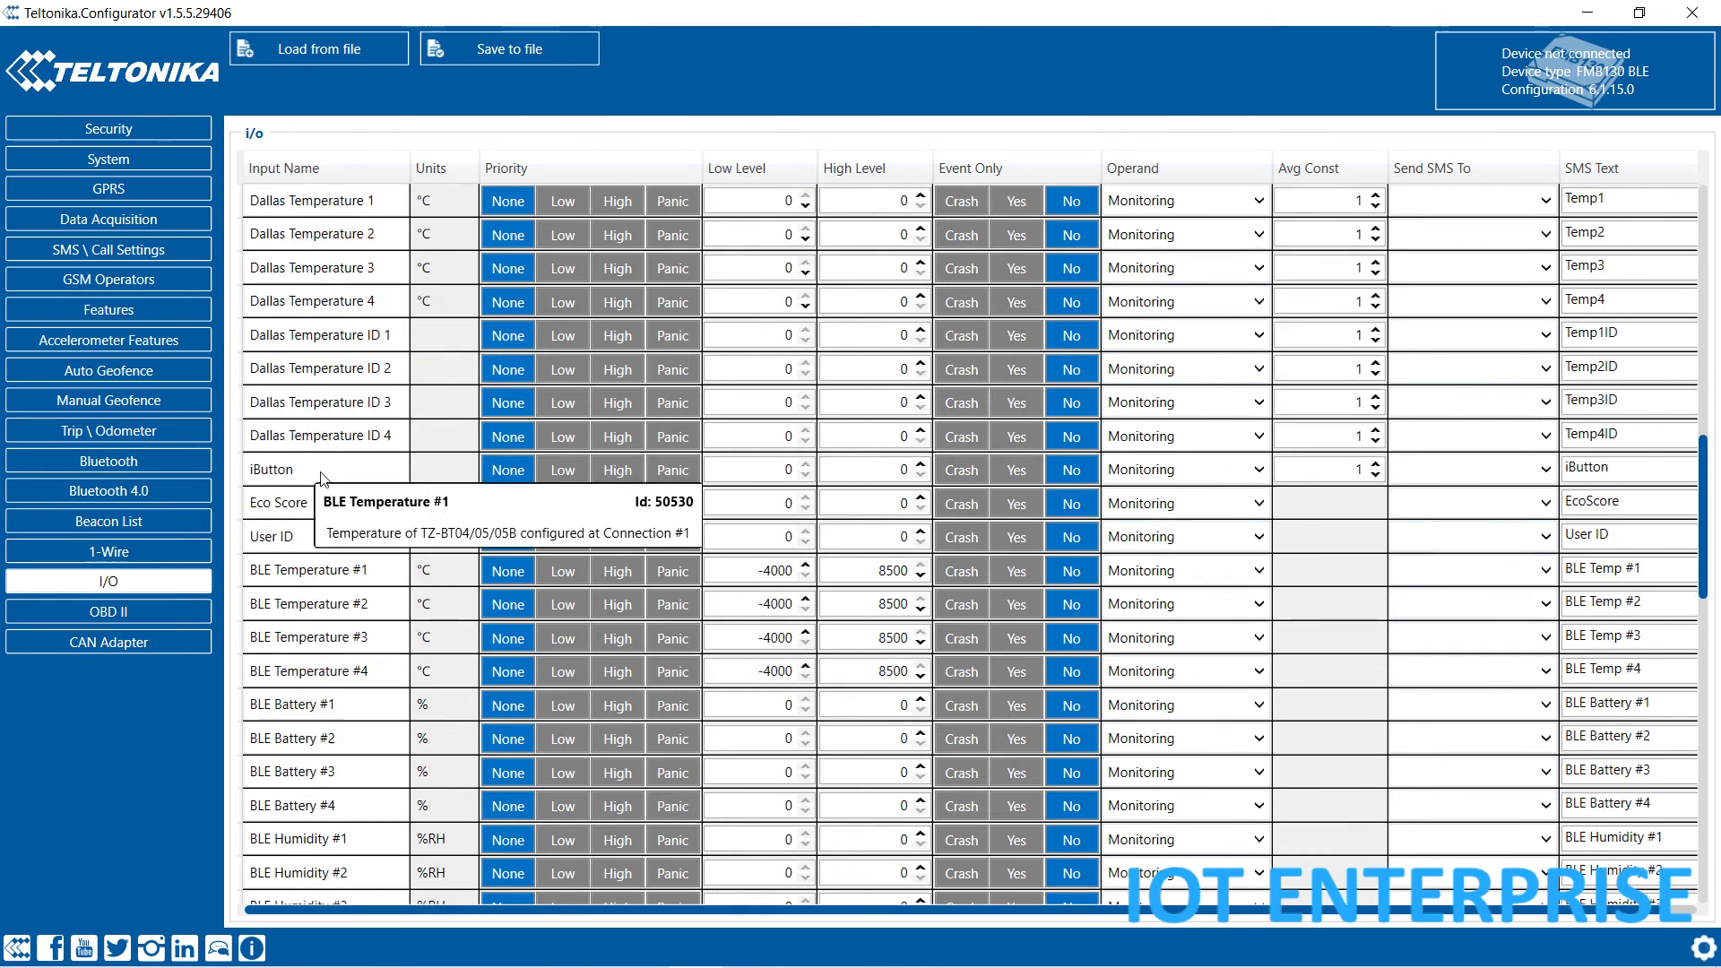
{"action": "scroll", "coordinate": [329, 486], "scroll_direction": "up", "scroll_amount": 3}
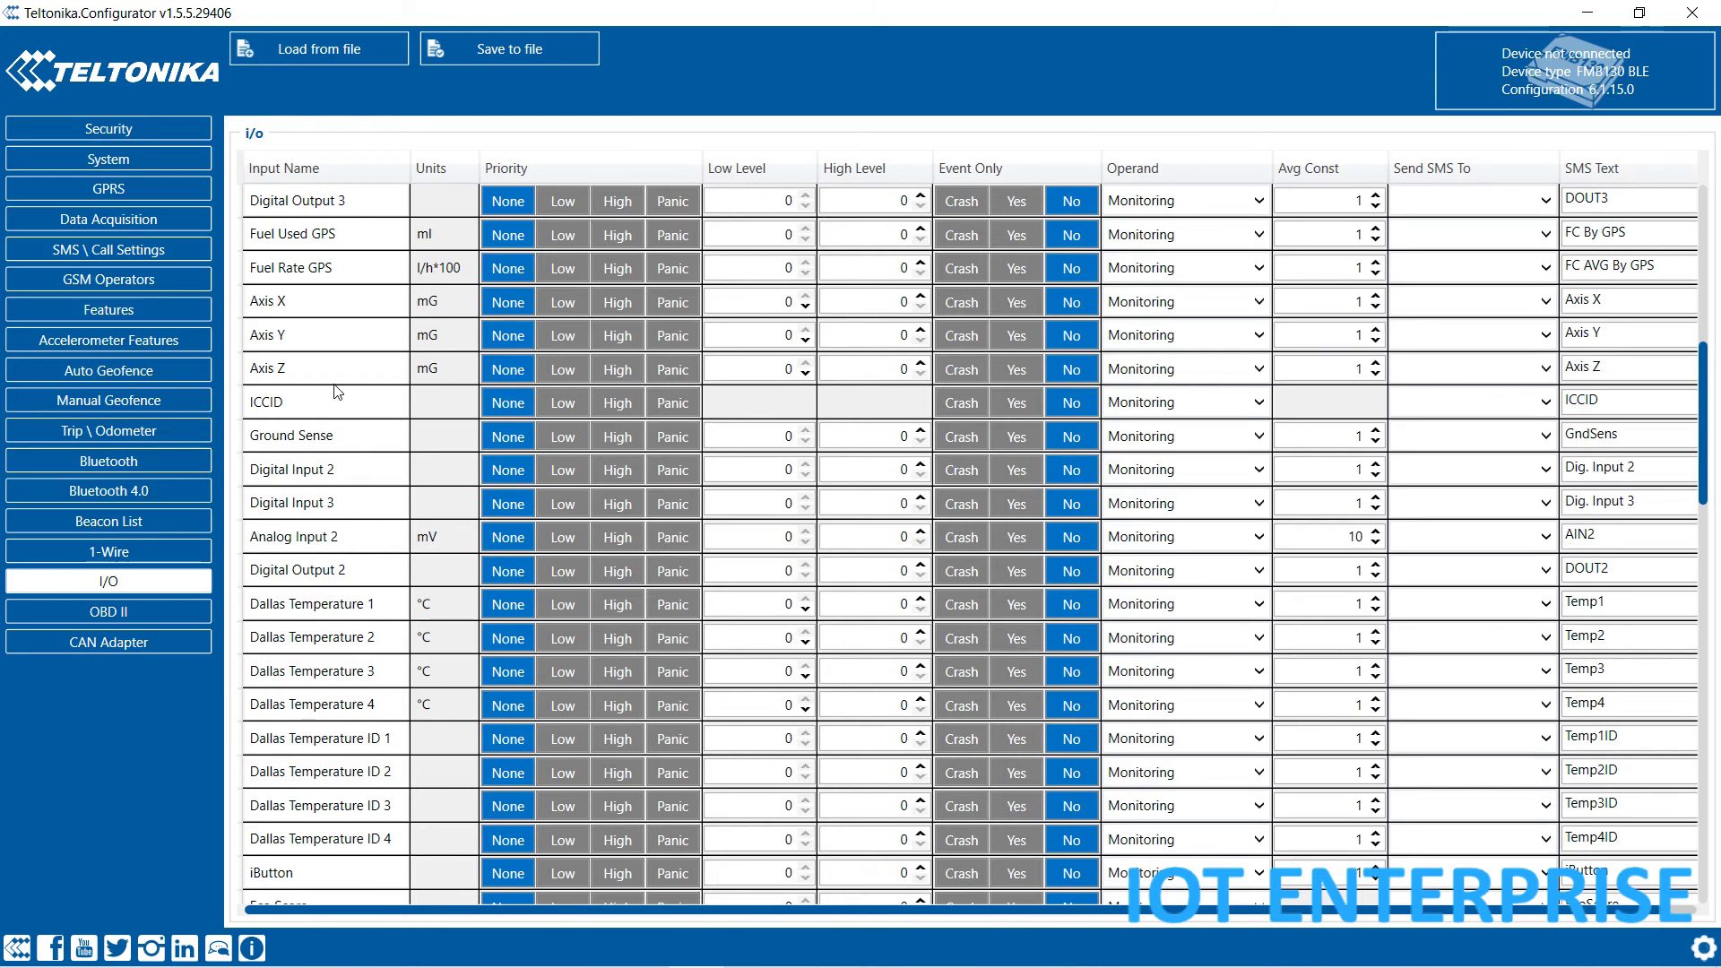
{"action": "scroll", "coordinate": [358, 396], "scroll_direction": "down", "scroll_amount": 3}
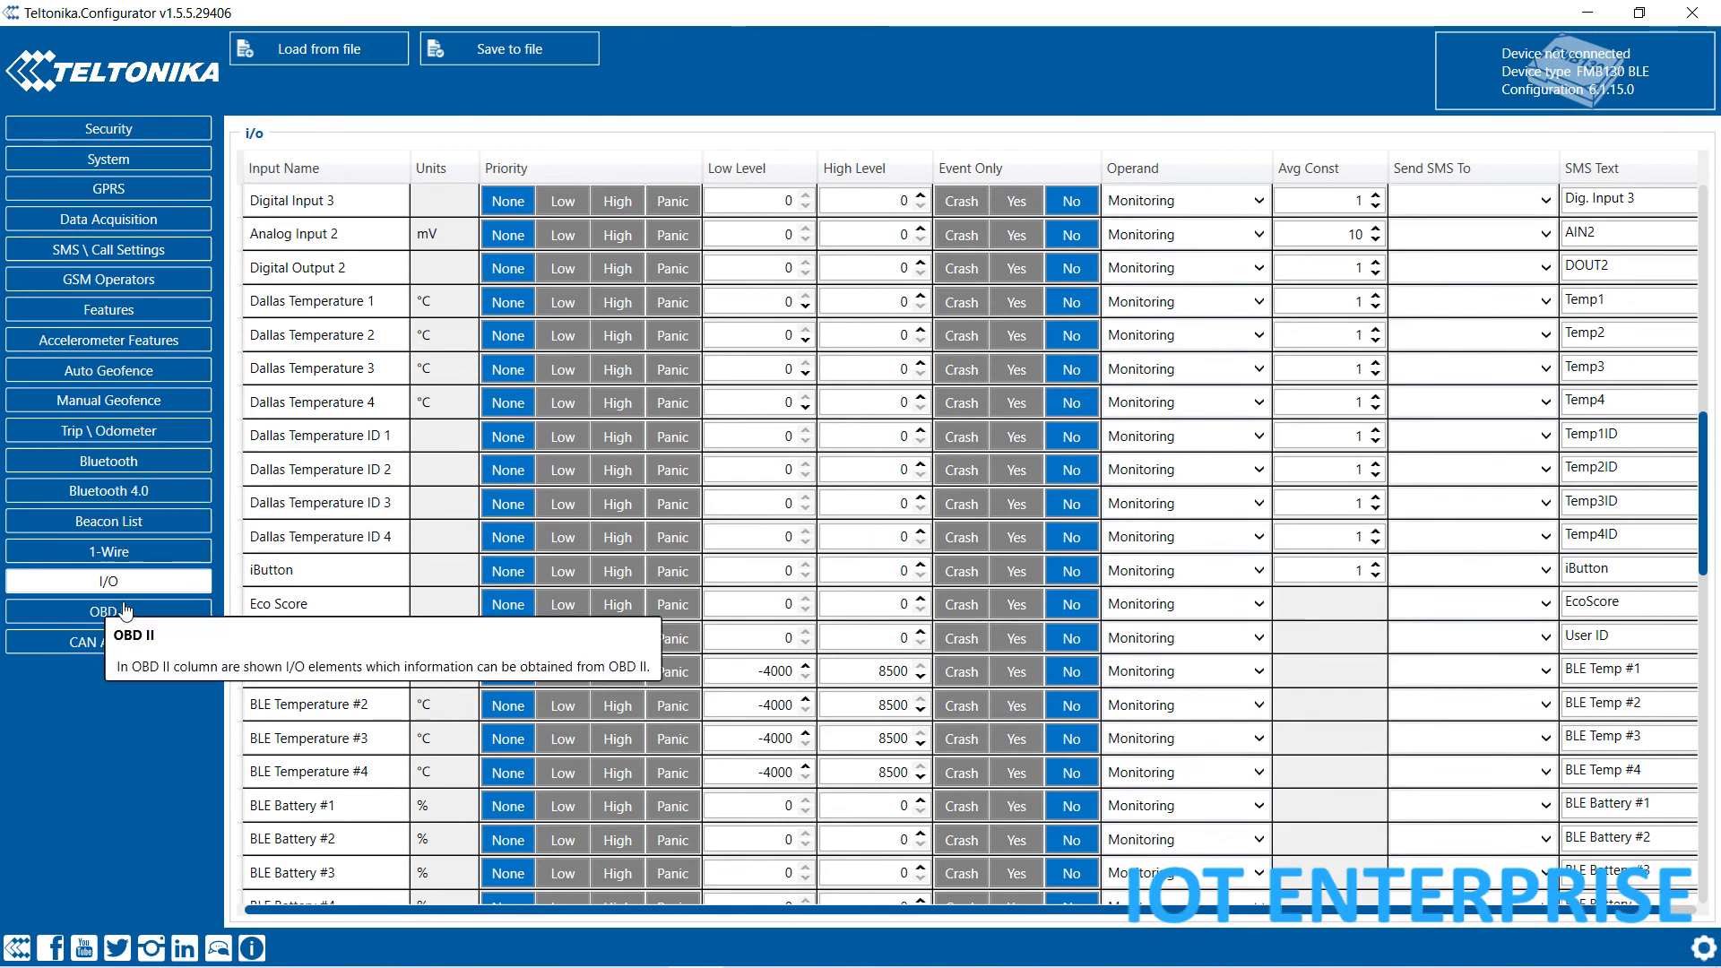
Review the Features, Accelerometer Features, Manual Geofence and Trip \ Odometer settings
{"action": "left_click", "coordinate": [110, 310]}
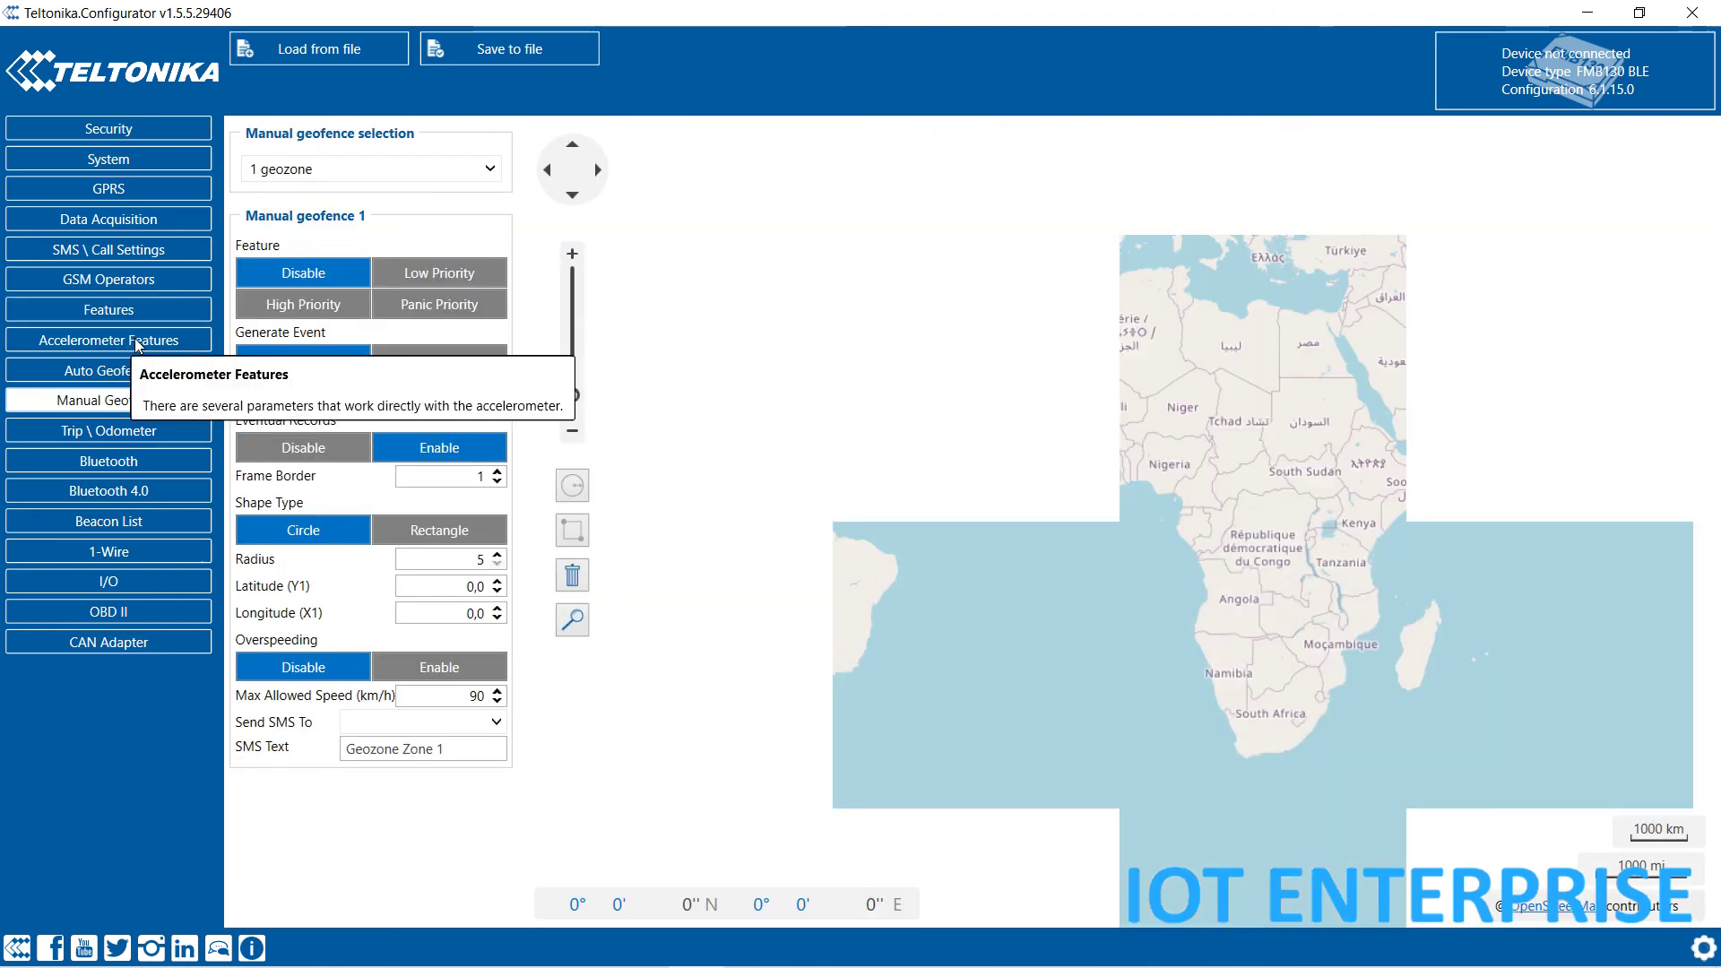
{"action": "left_click", "coordinate": [137, 344]}
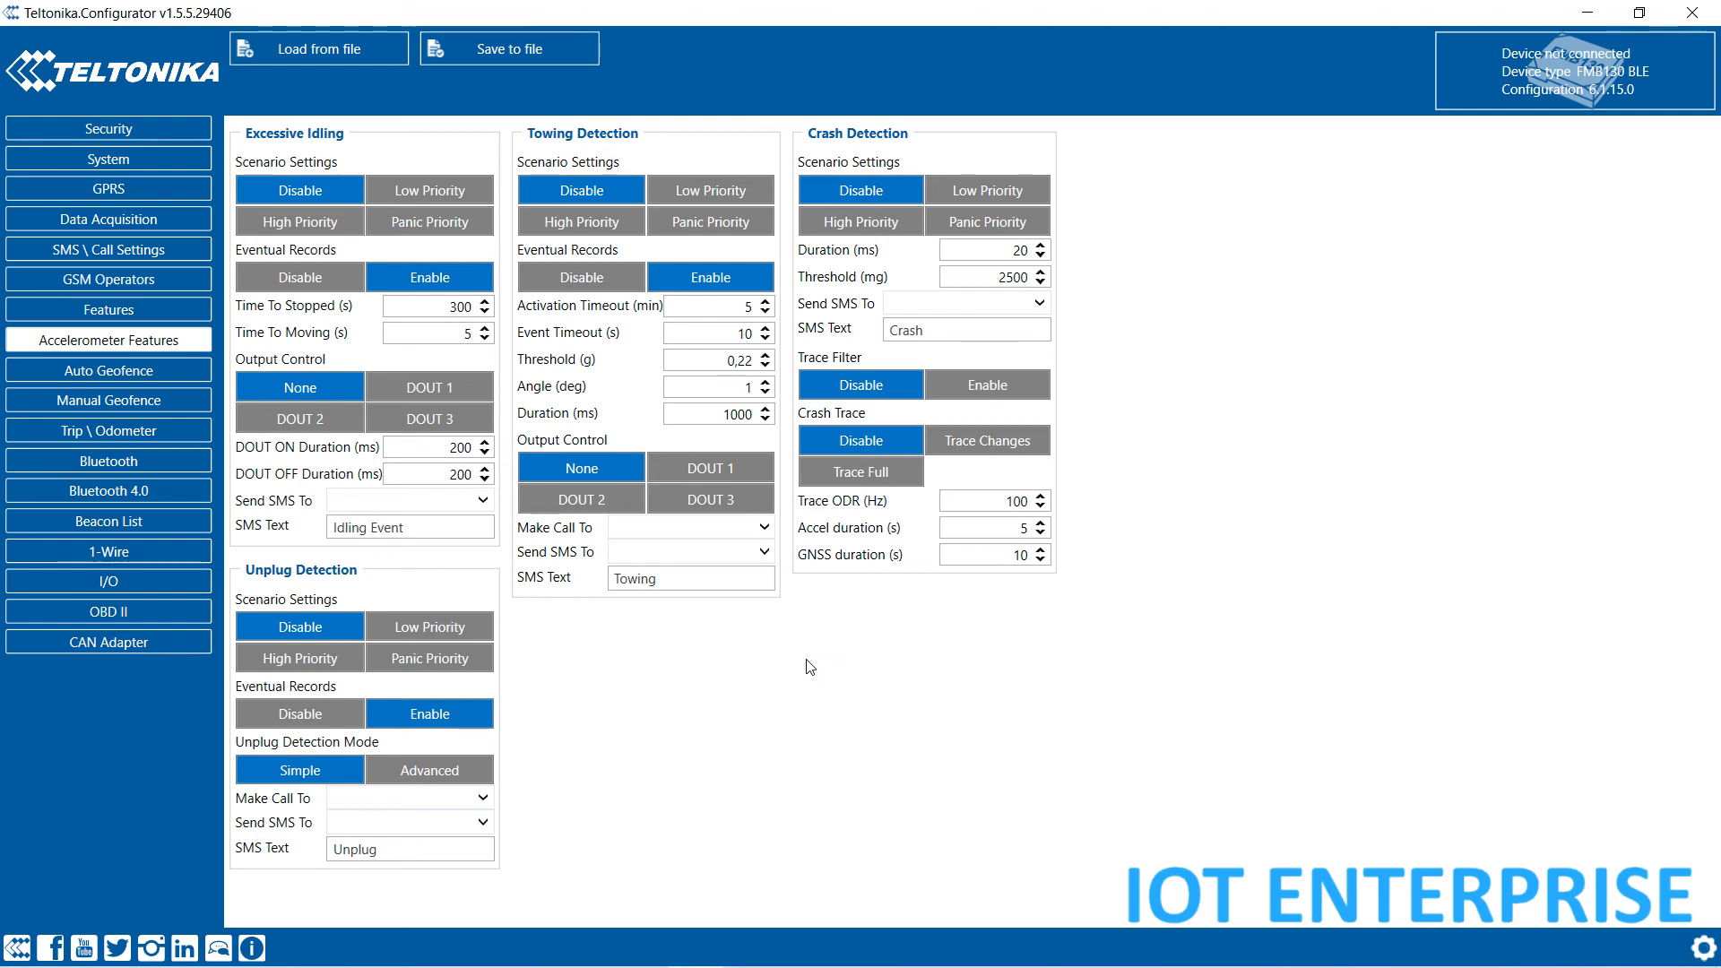
{"action": "left_click", "coordinate": [103, 404]}
{"action": "left_click", "coordinate": [125, 431]}
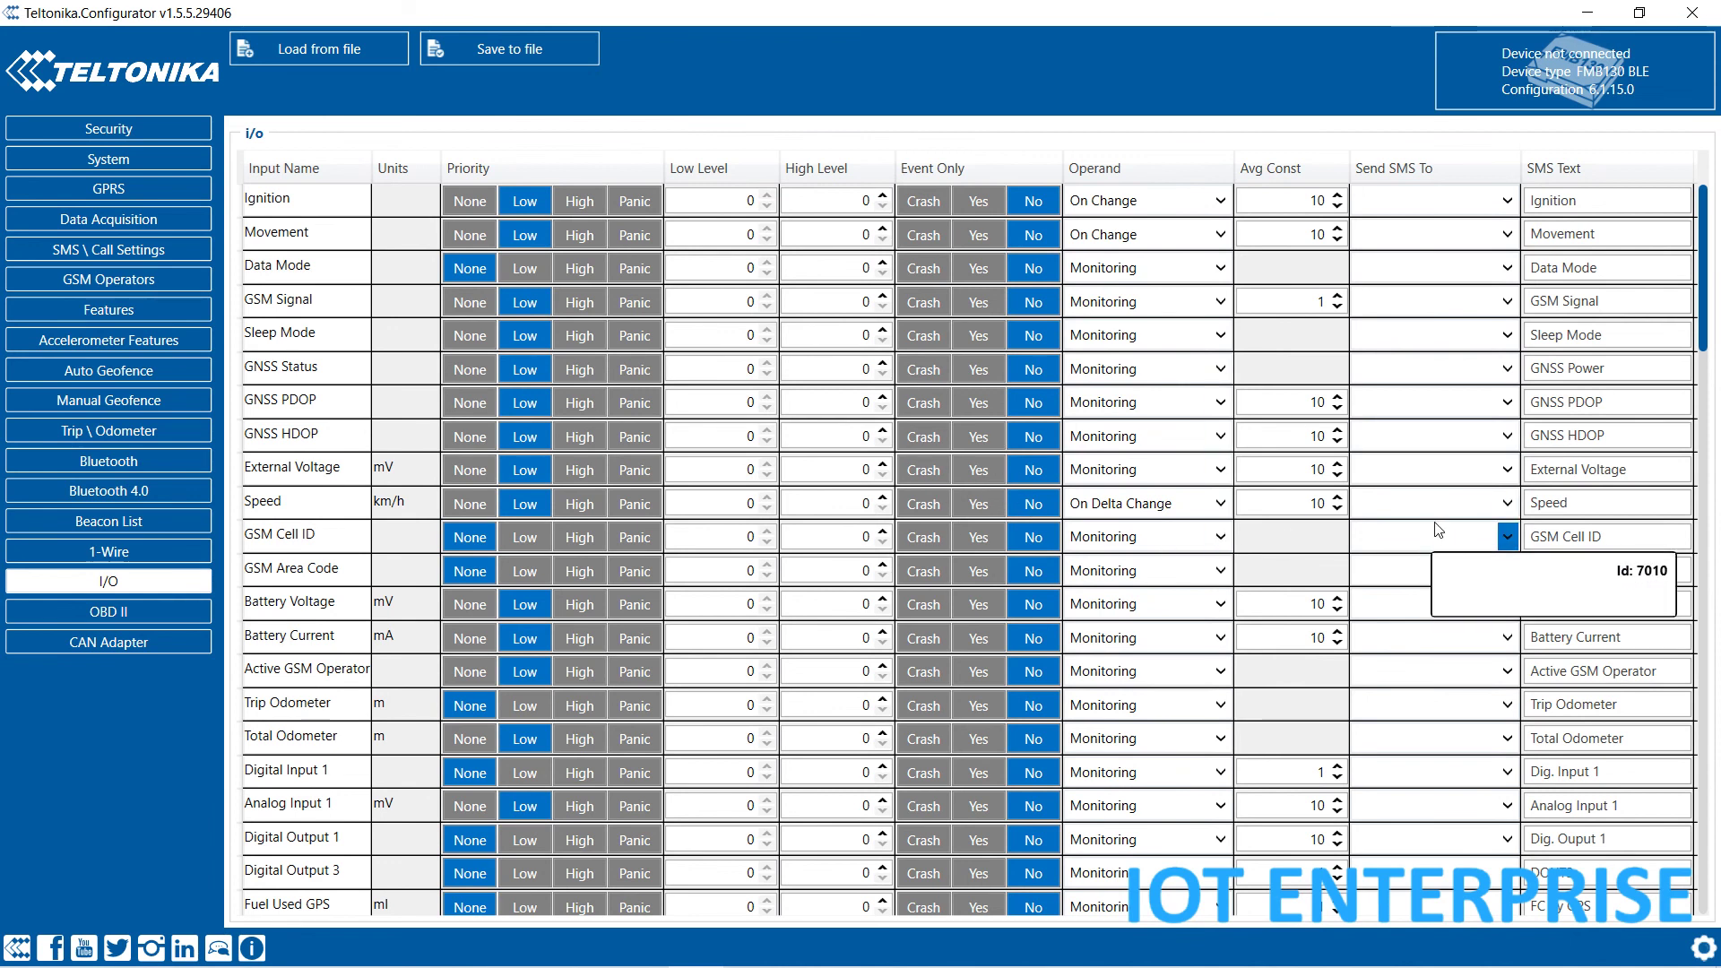
Inspect the SMS recipient, SMS text and operand options of the GSM Cell ID element in the I/O settings
{"action": "left_click", "coordinate": [1506, 538]}
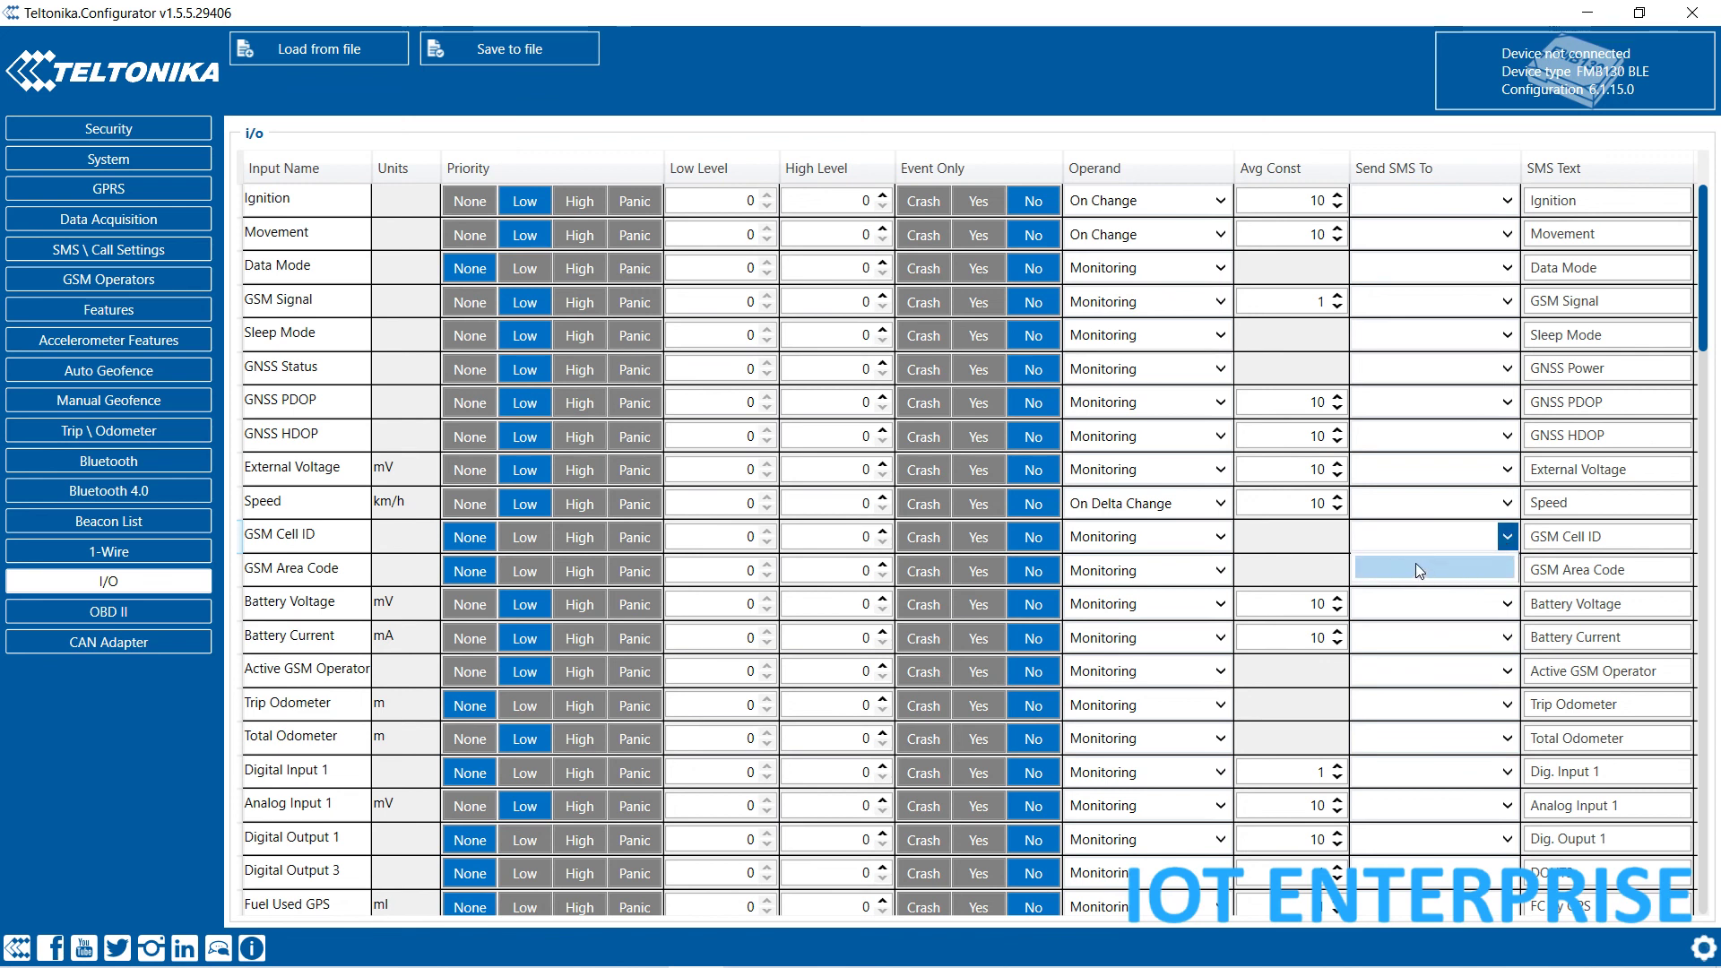
{"action": "left_click", "coordinate": [1605, 535]}
{"action": "key", "text": "ctrl+a"}
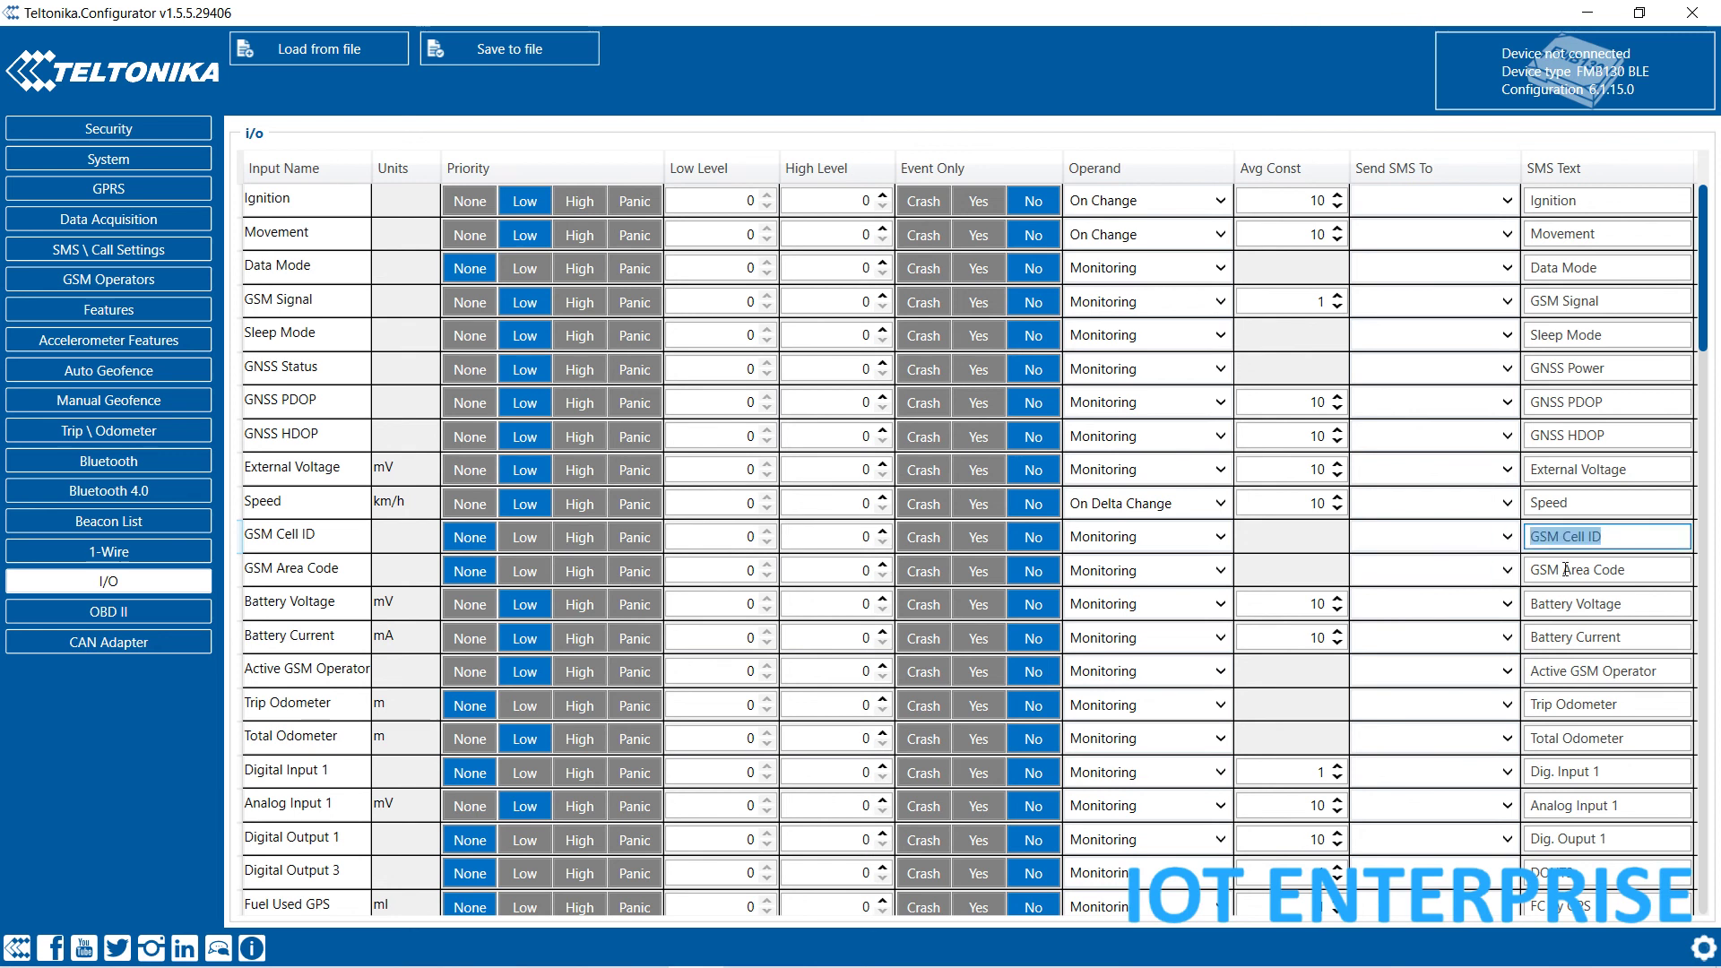
{"action": "left_click", "coordinate": [1220, 536]}
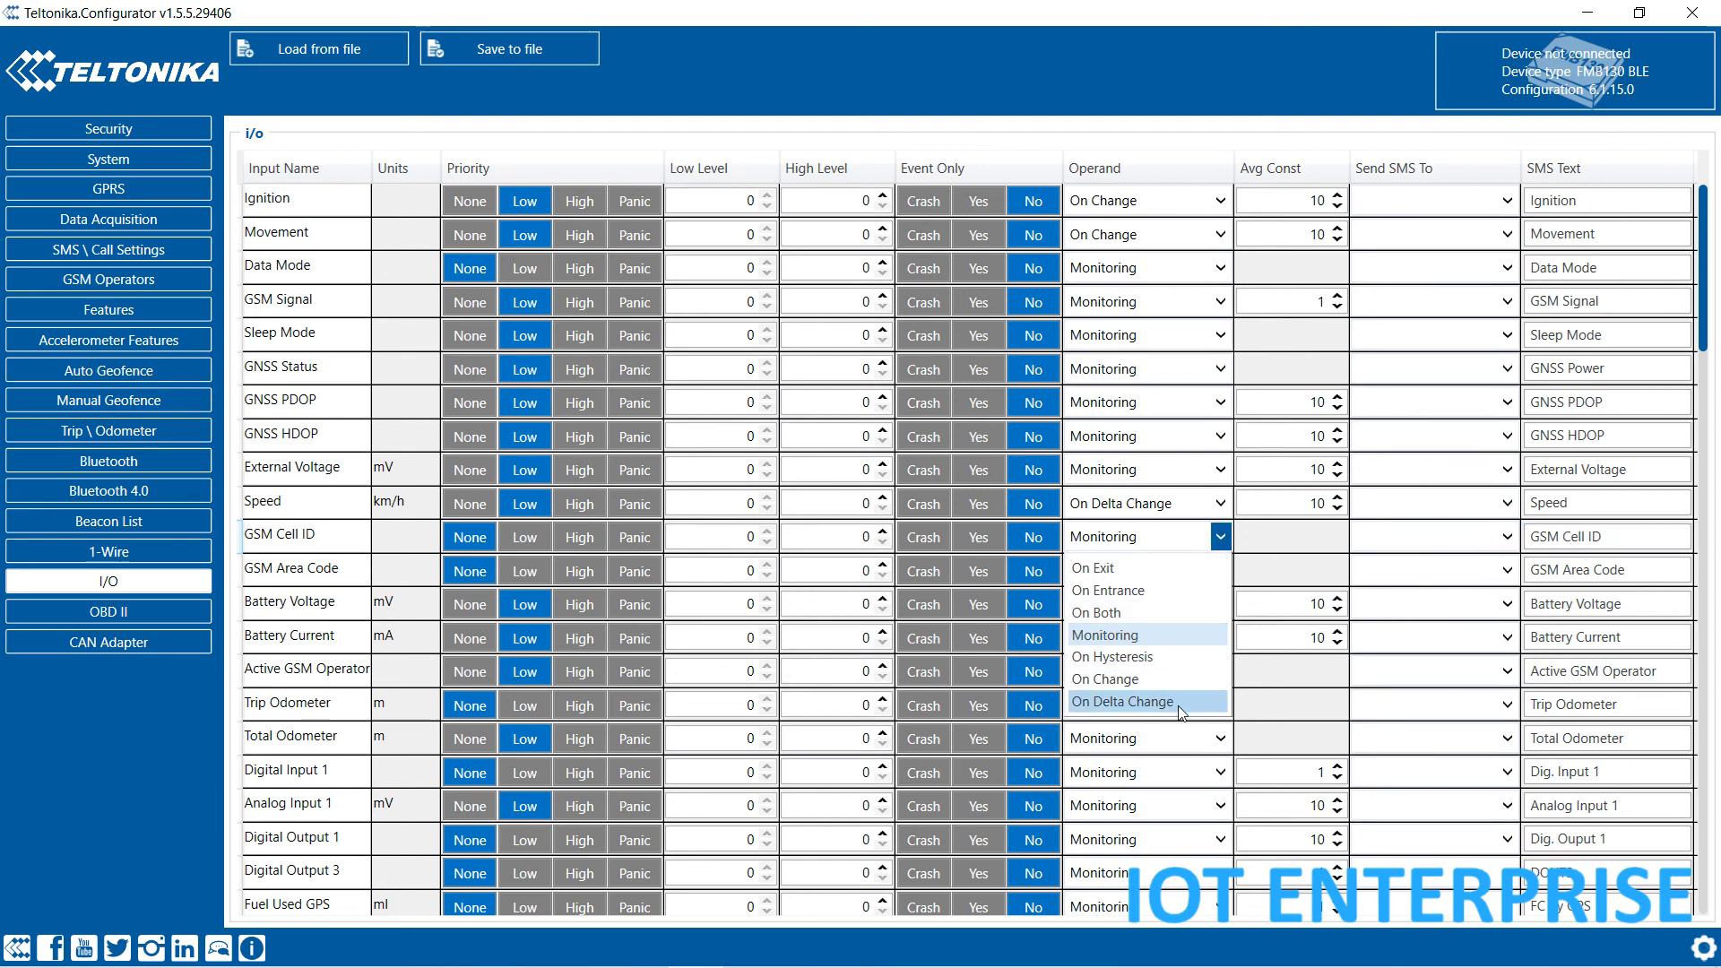
{"action": "left_click", "coordinate": [1300, 561]}
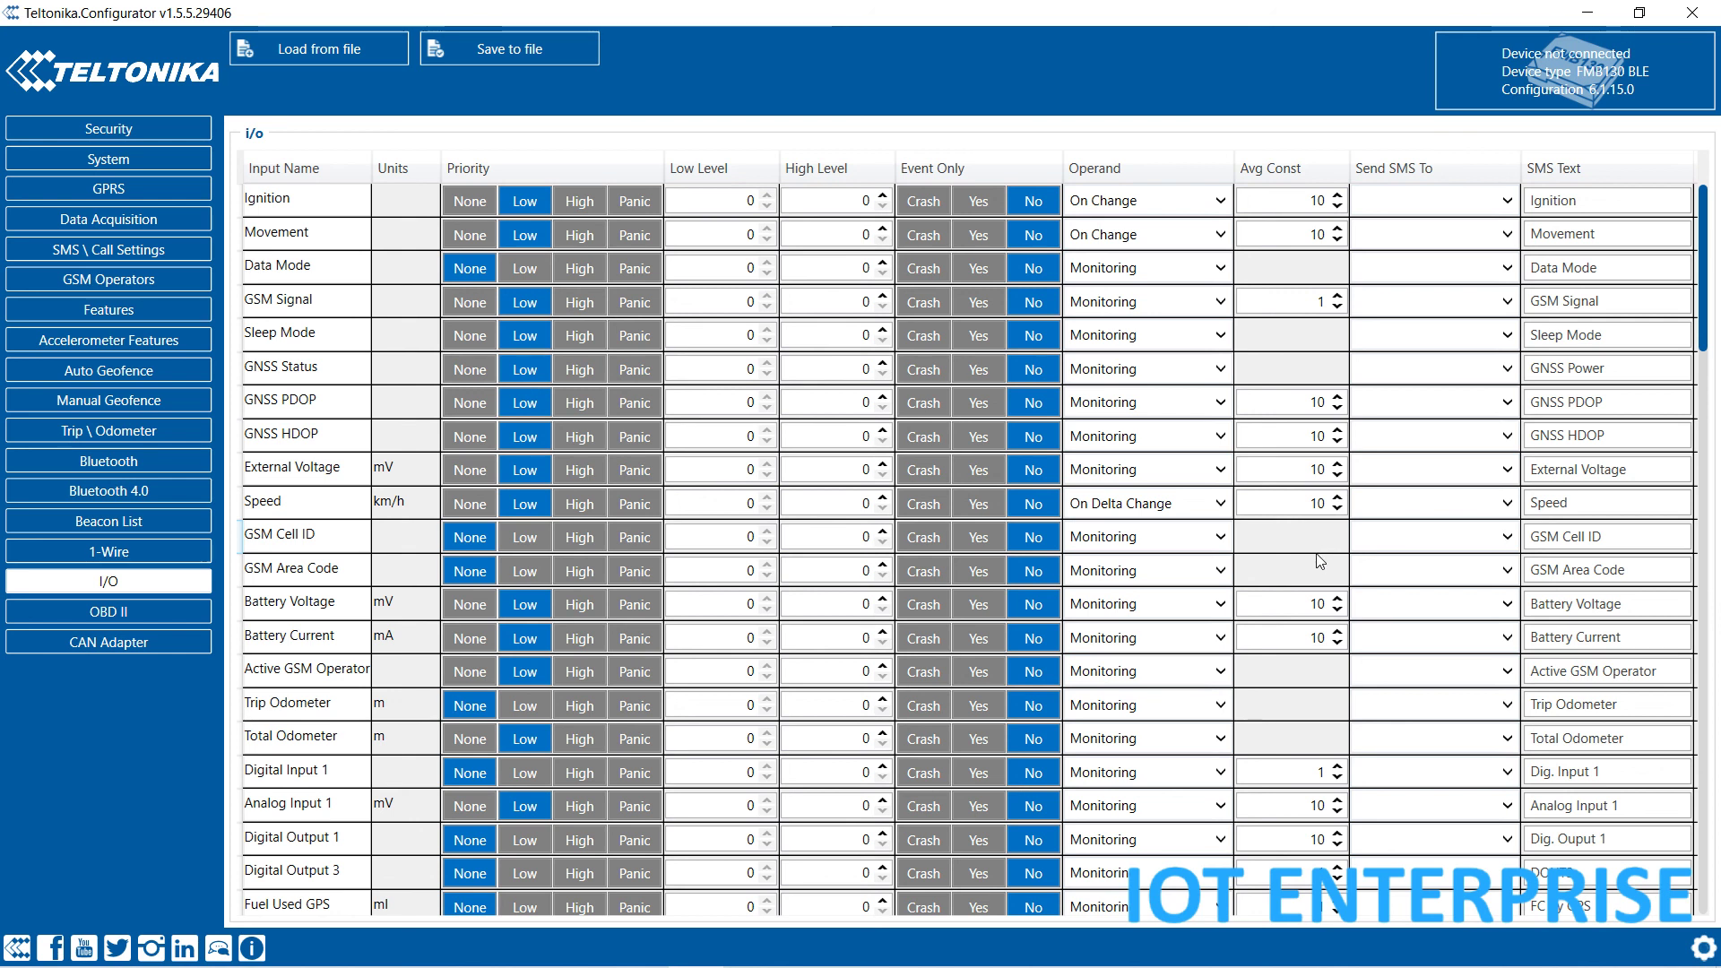
Look through the remaining I/O elements down to Coordinates ISO6709, and return to the Dallas and BLE temperature inputs
{"action": "scroll", "coordinate": [1321, 565], "scroll_direction": "down", "scroll_amount": 5}
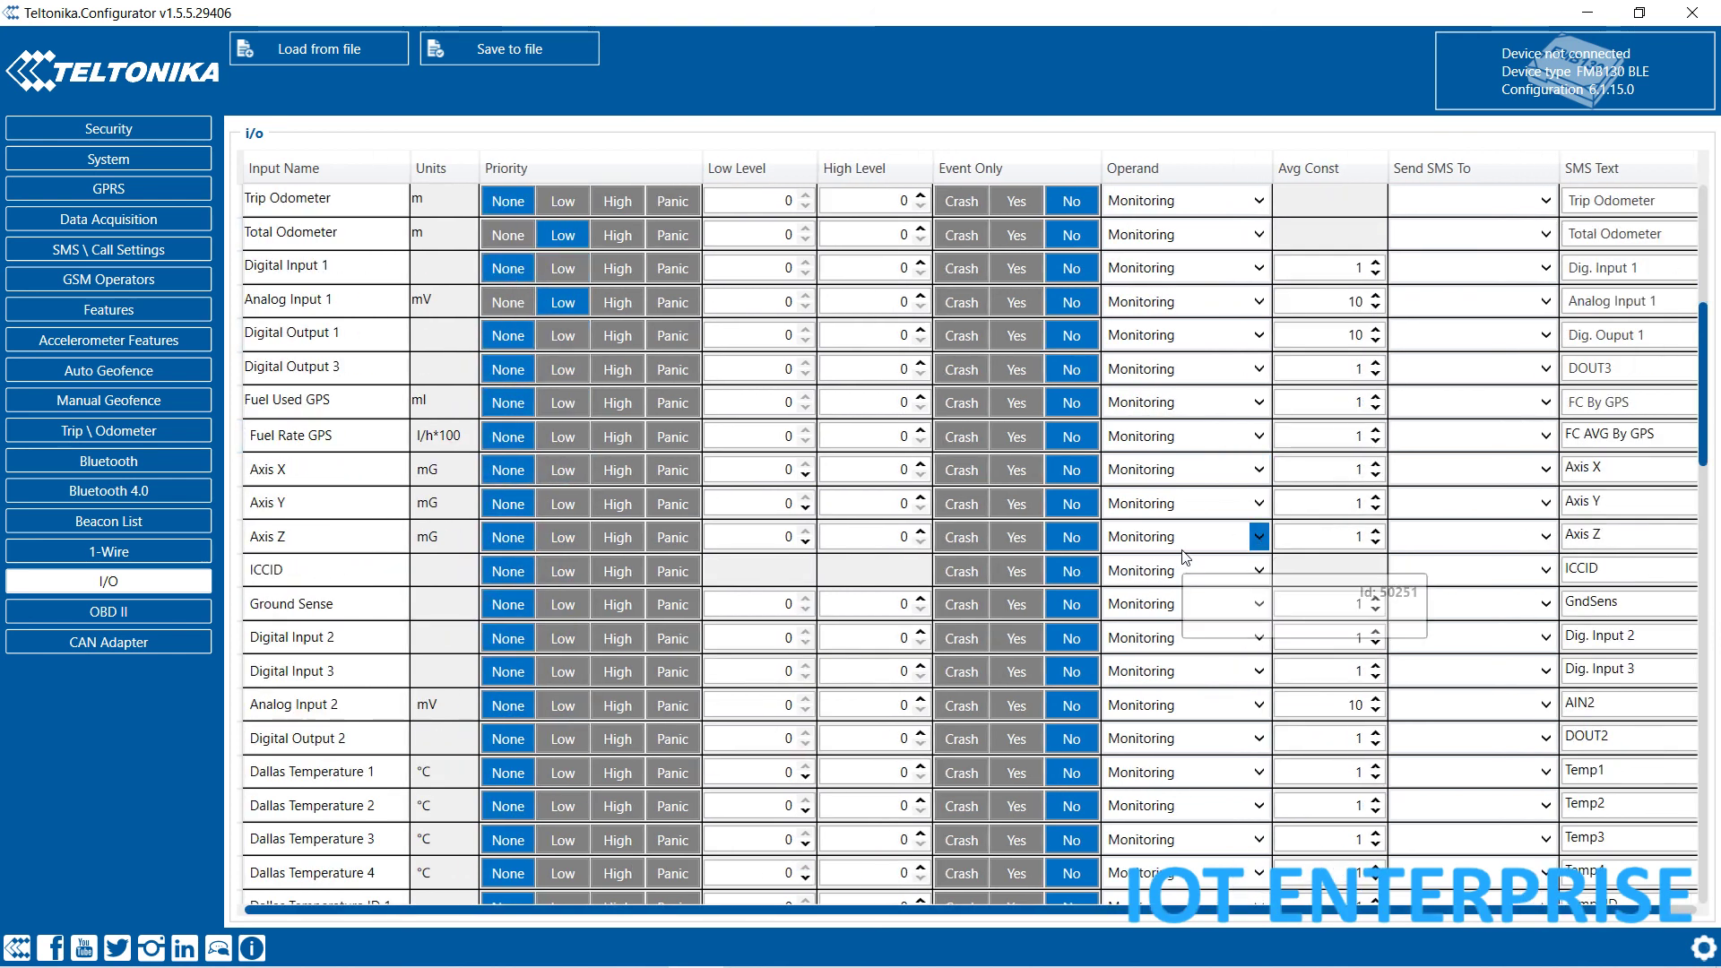
{"action": "scroll", "coordinate": [1184, 553], "scroll_direction": "down", "scroll_amount": 6}
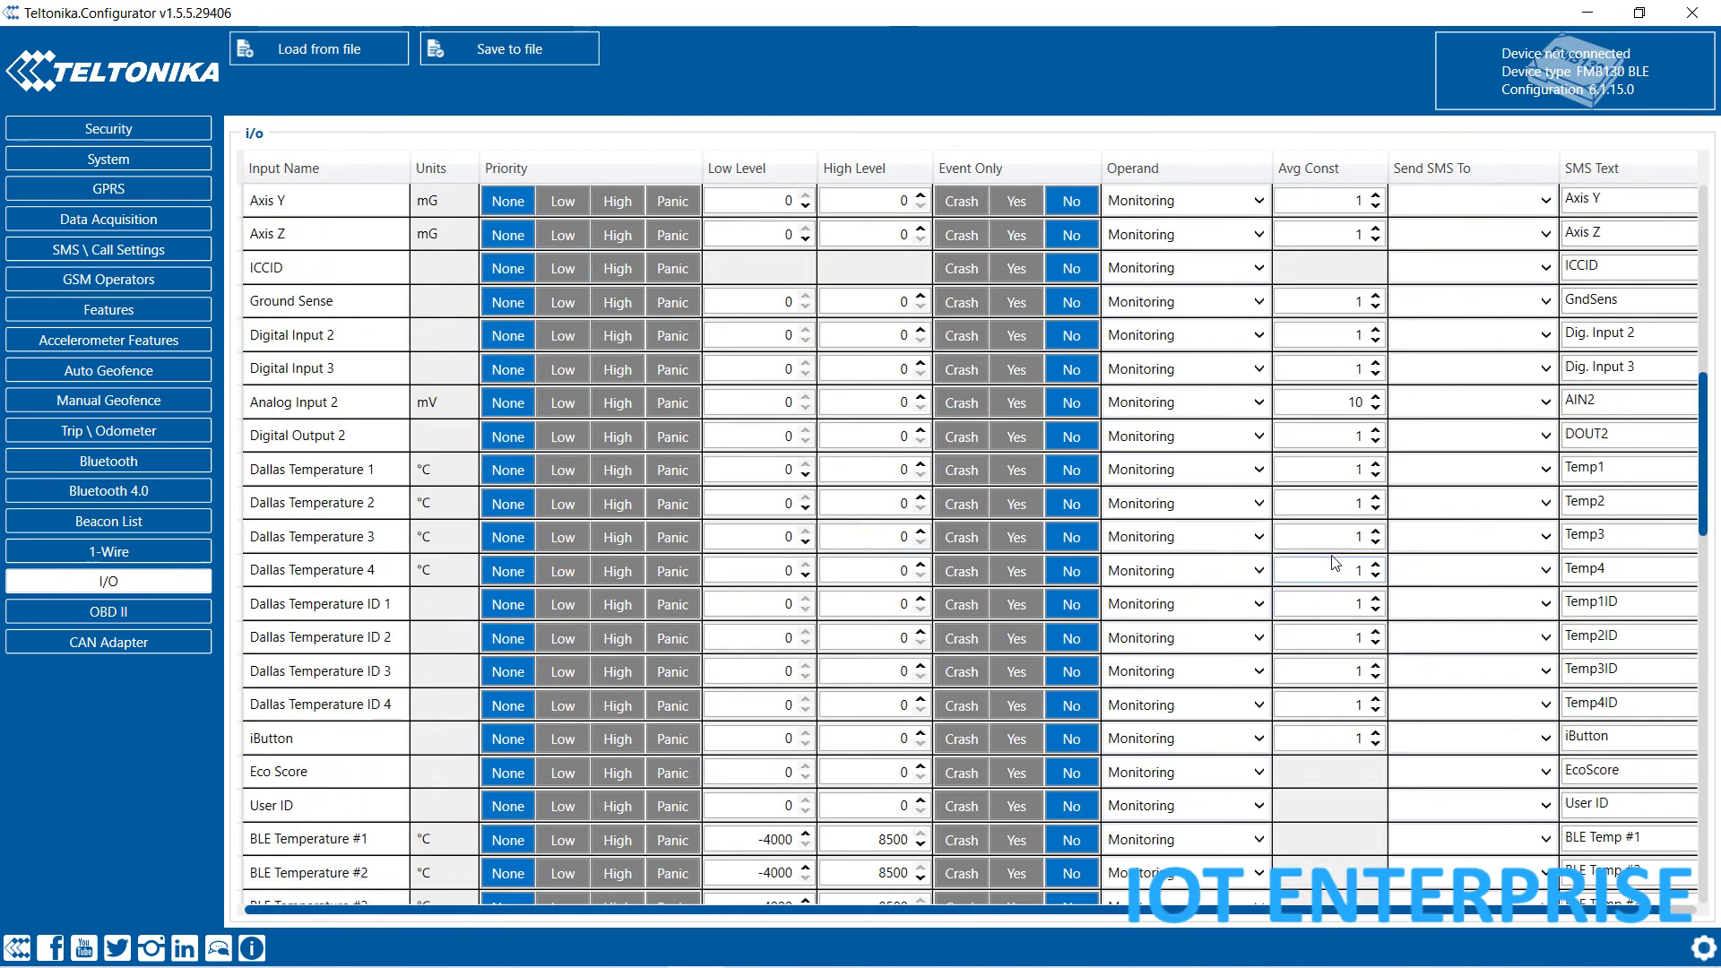
{"action": "scroll", "coordinate": [966, 509], "scroll_direction": "down", "scroll_amount": 3}
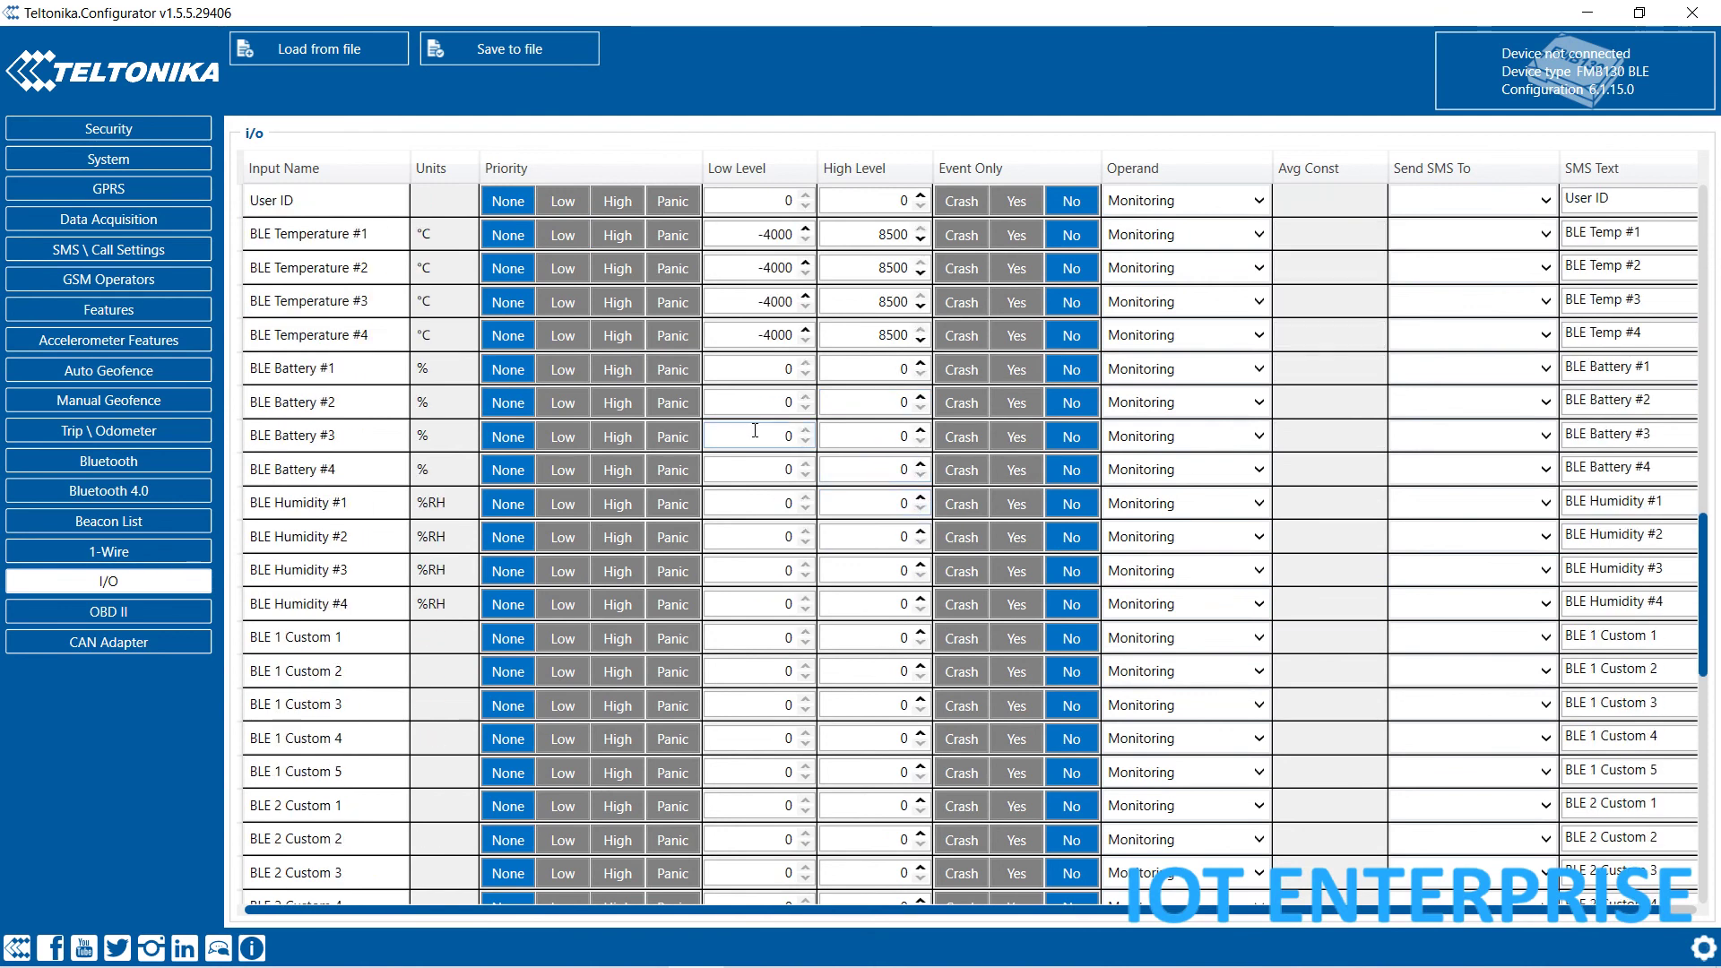
{"action": "scroll", "coordinate": [750, 456], "scroll_direction": "up", "scroll_amount": 2}
{"action": "scroll", "coordinate": [735, 457], "scroll_direction": "down", "scroll_amount": 9}
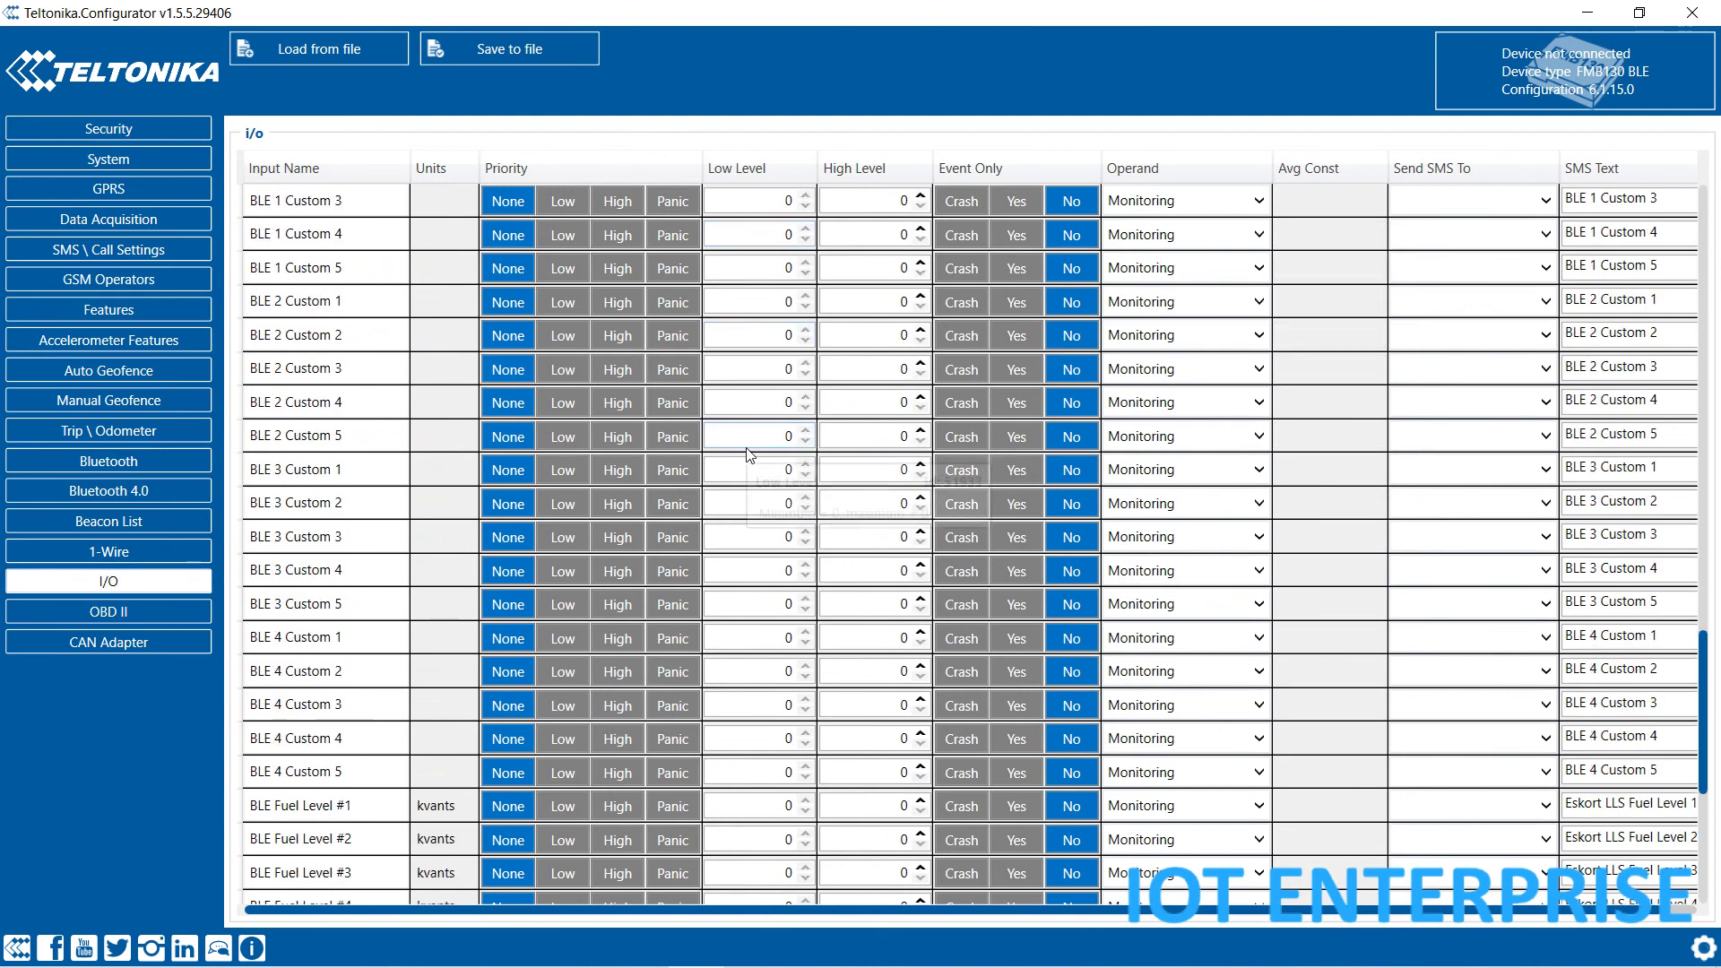
{"action": "scroll", "coordinate": [719, 459], "scroll_direction": "down", "scroll_amount": 3}
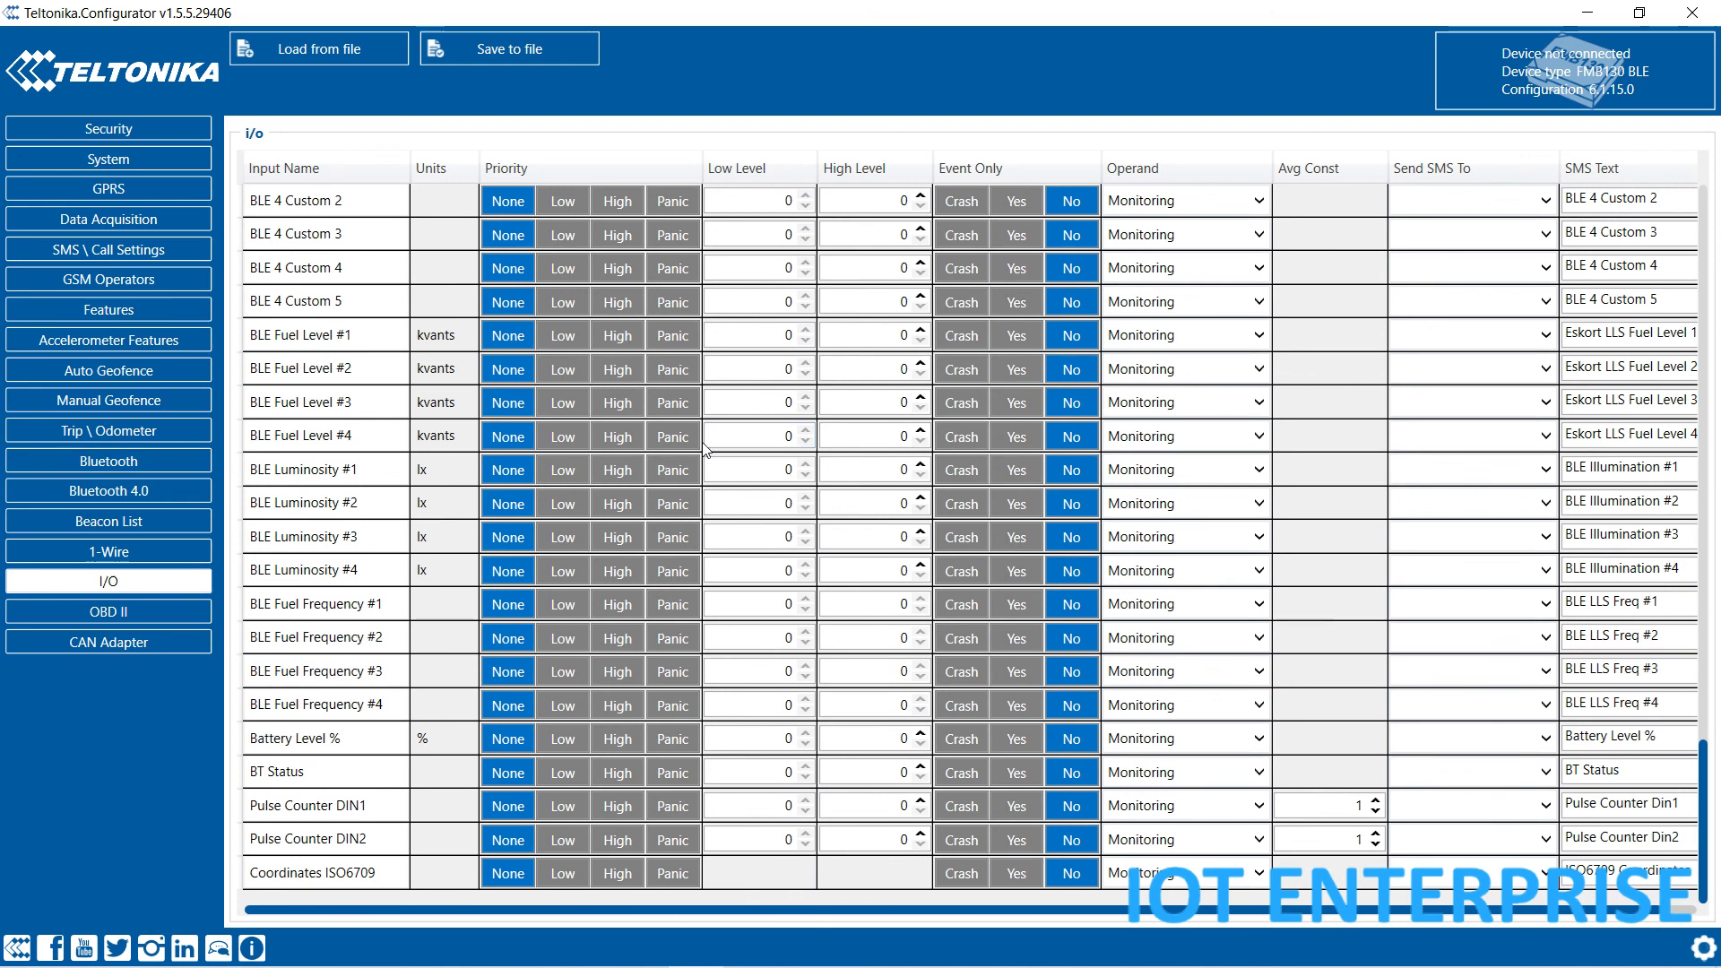
{"action": "mouse_move", "coordinate": [351, 635]}
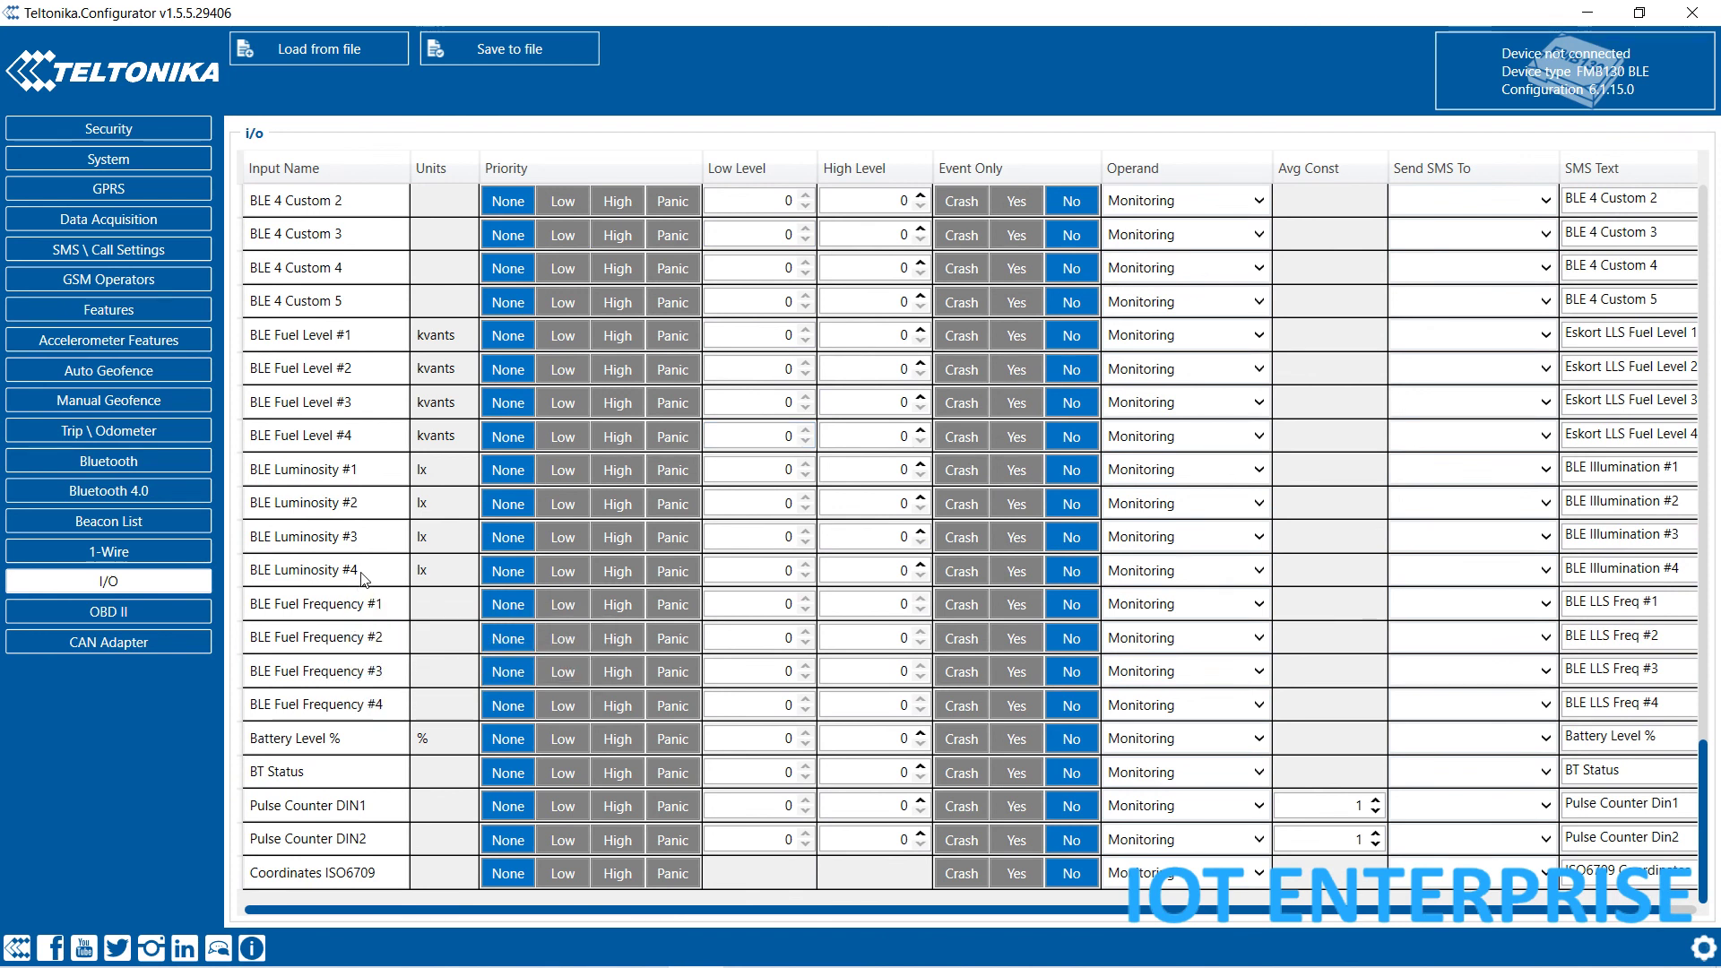
{"action": "scroll", "coordinate": [357, 571], "scroll_direction": "up", "scroll_amount": 4}
{"action": "scroll", "coordinate": [357, 571], "scroll_direction": "up", "scroll_amount": 10}
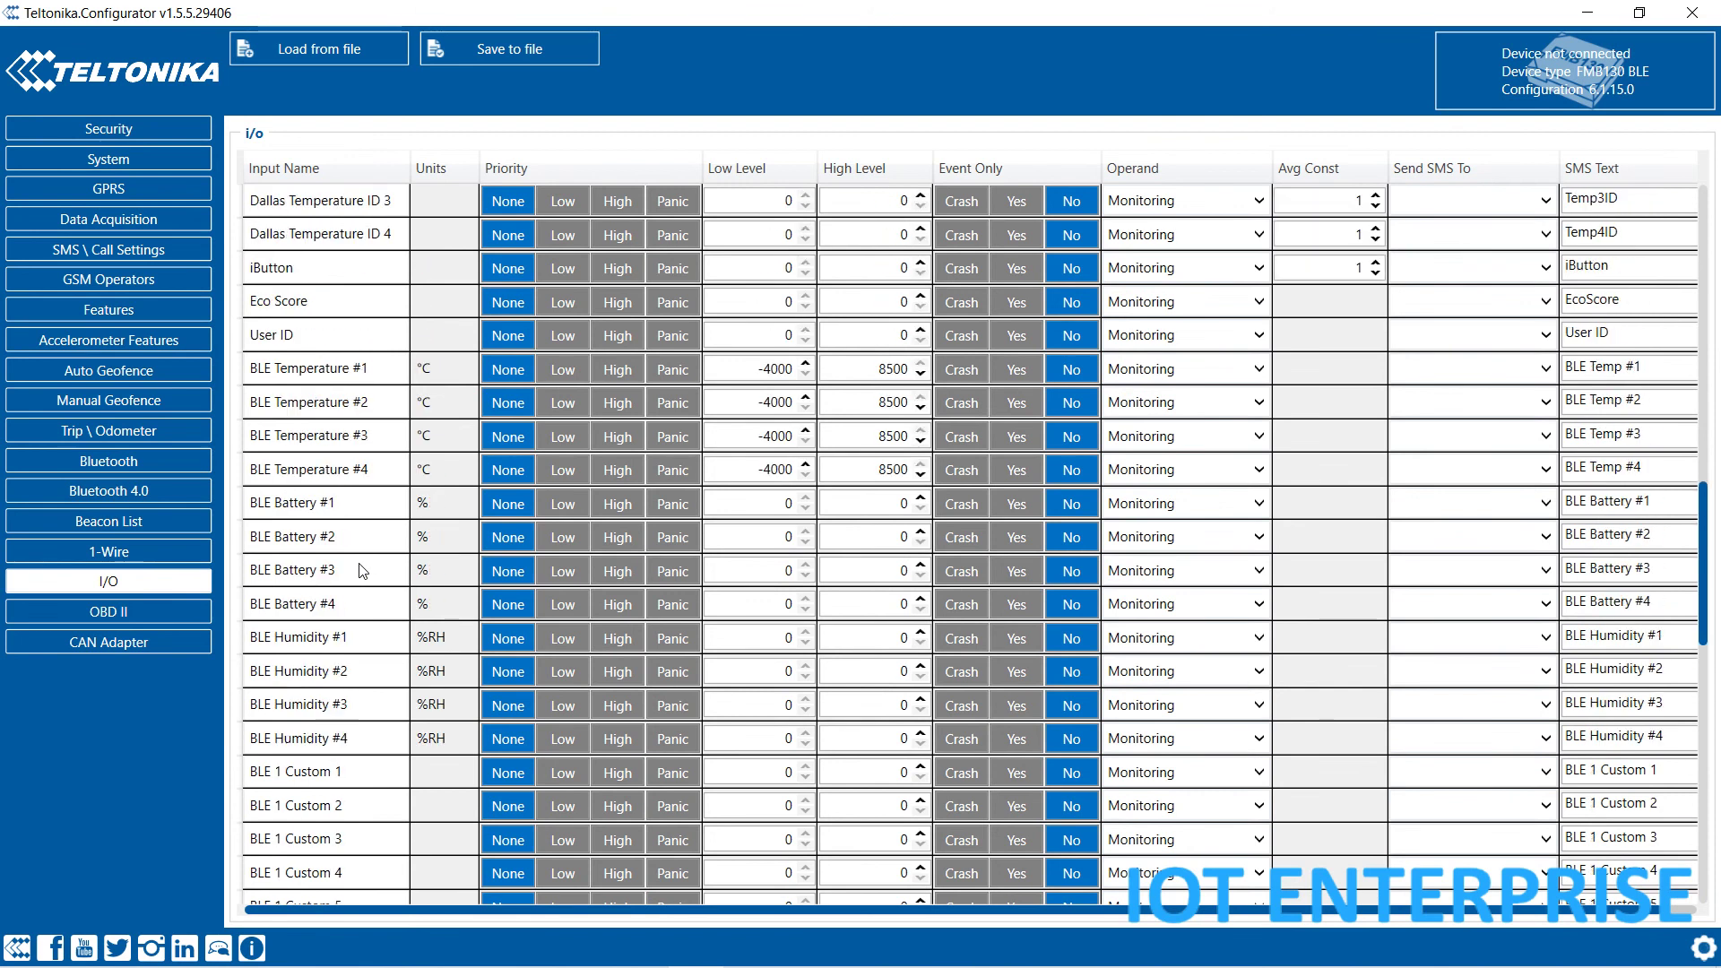
{"action": "scroll", "coordinate": [361, 571], "scroll_direction": "up", "scroll_amount": 2}
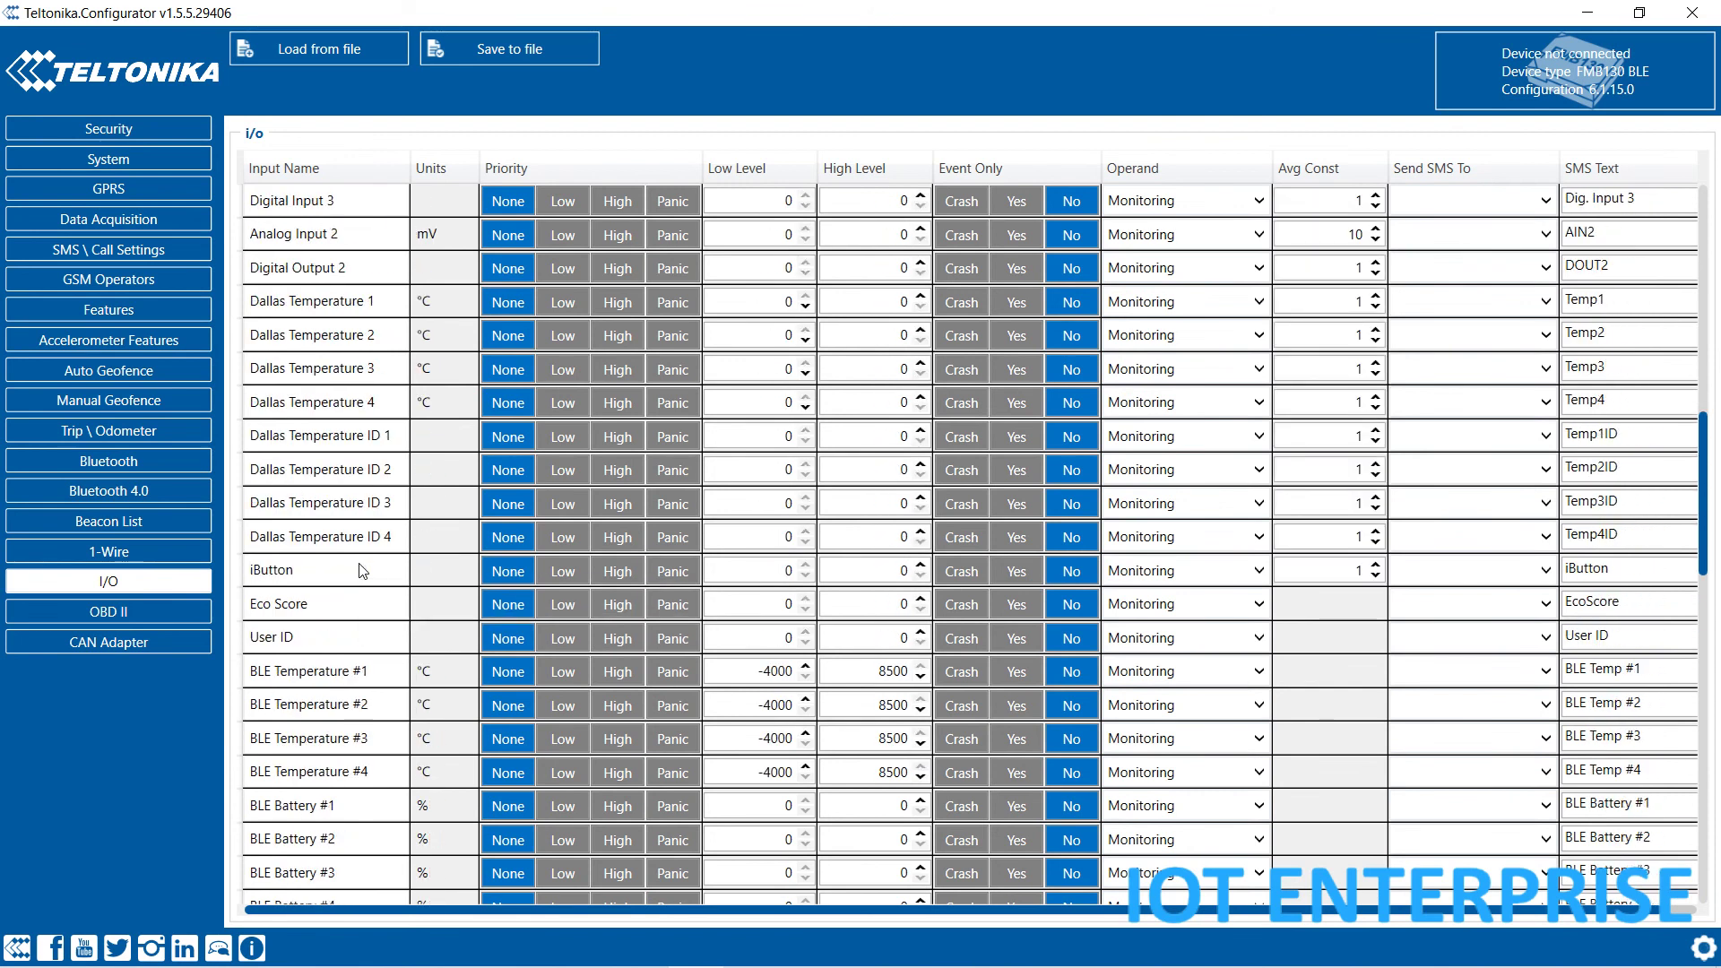